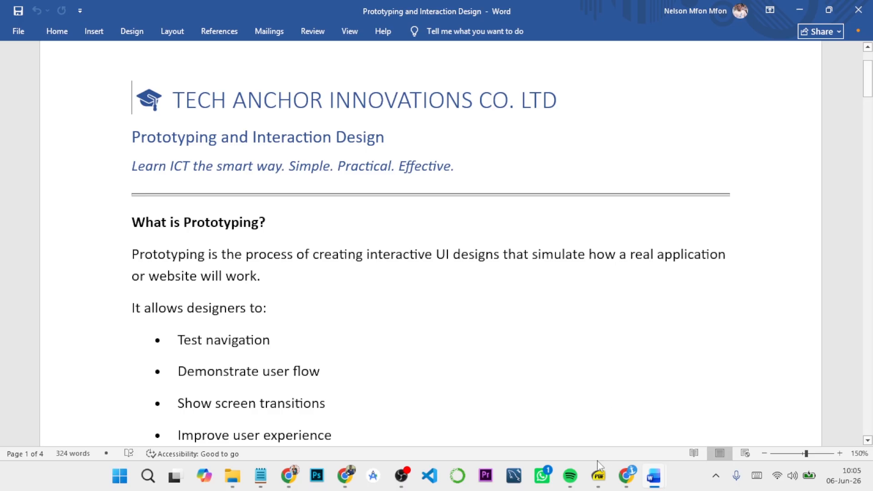
Step: Check Section 9 in the UIUX Class Design Course Outline PDF in SumatraPDF and return to the Prototyping and Interaction Design document in Word
mouse_move(598, 475)
left_click(591, 422)
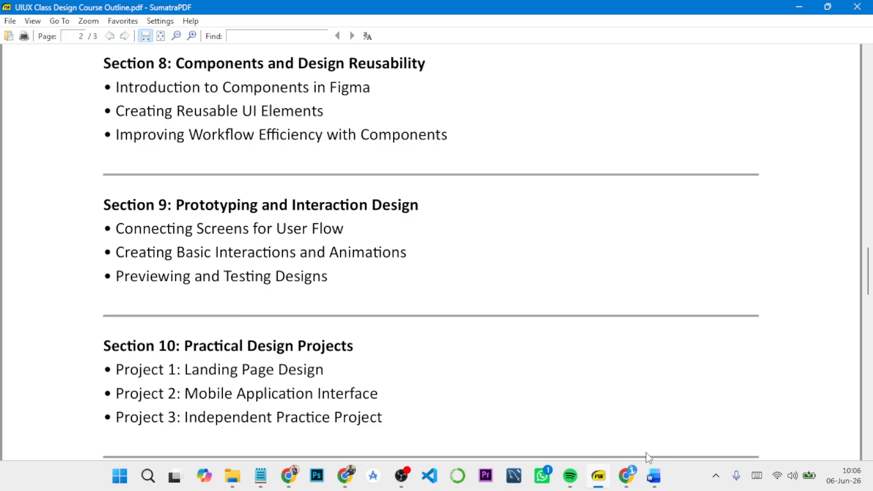
mouse_move(651, 477)
left_click(586, 400)
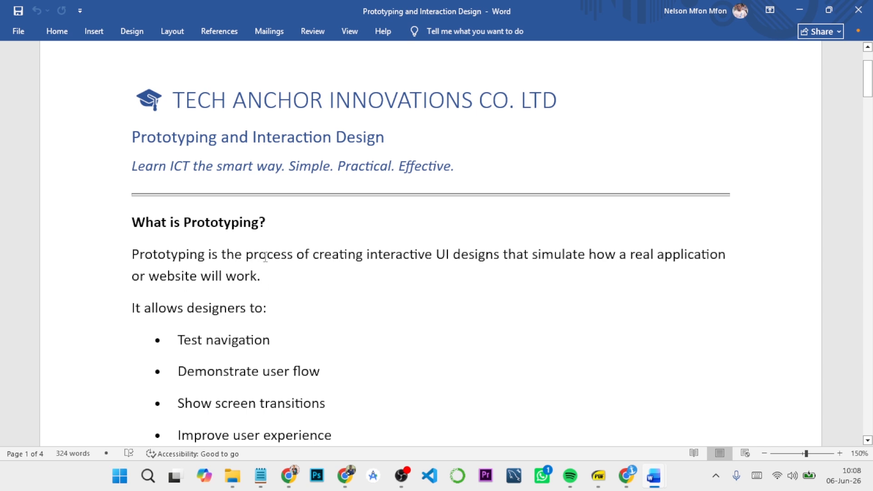
Step: Read the sections on what prototyping is, why it is important, and how screens connect for user flow
scroll(308, 243, "down", 2)
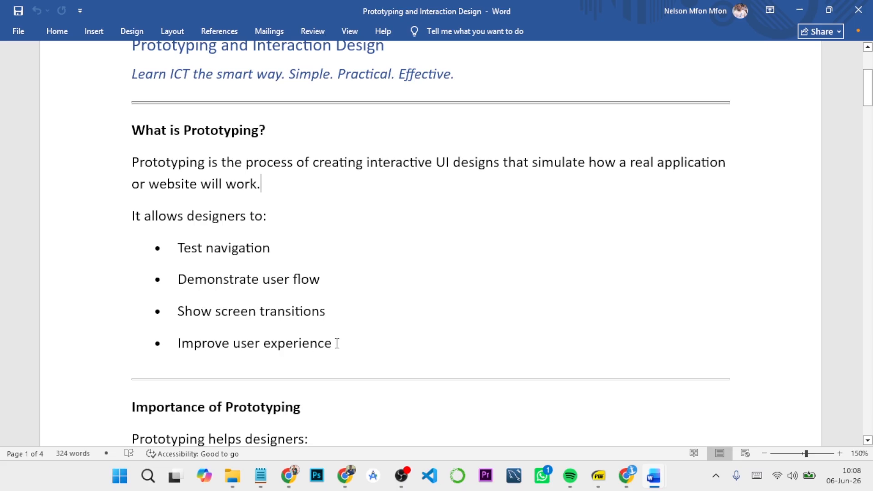
scroll(337, 342, "down", 3)
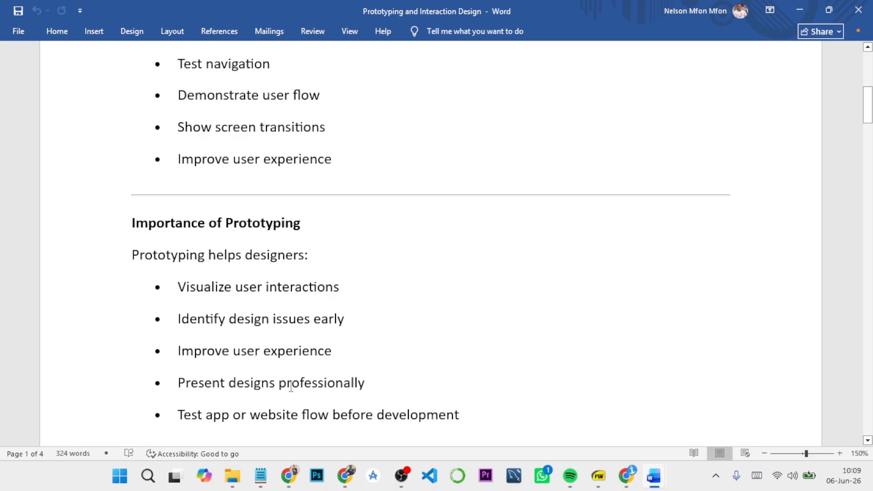
scroll(275, 395, "down", 3)
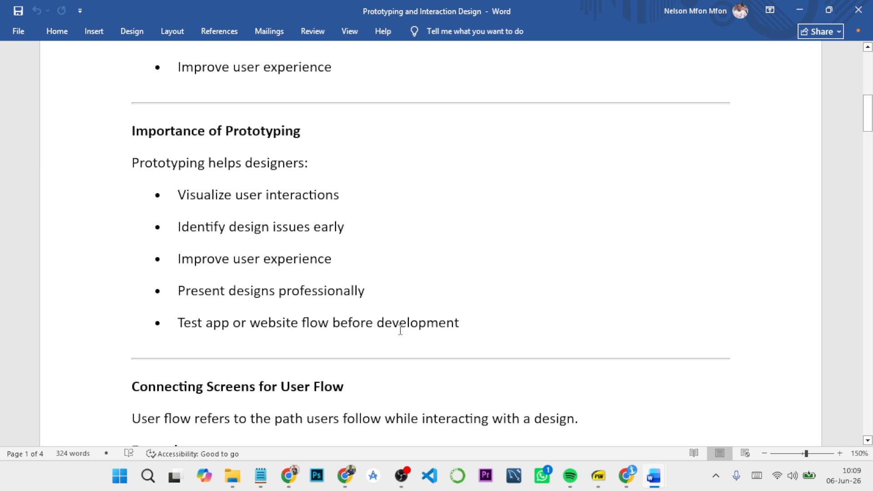
scroll(400, 327, "down", 3)
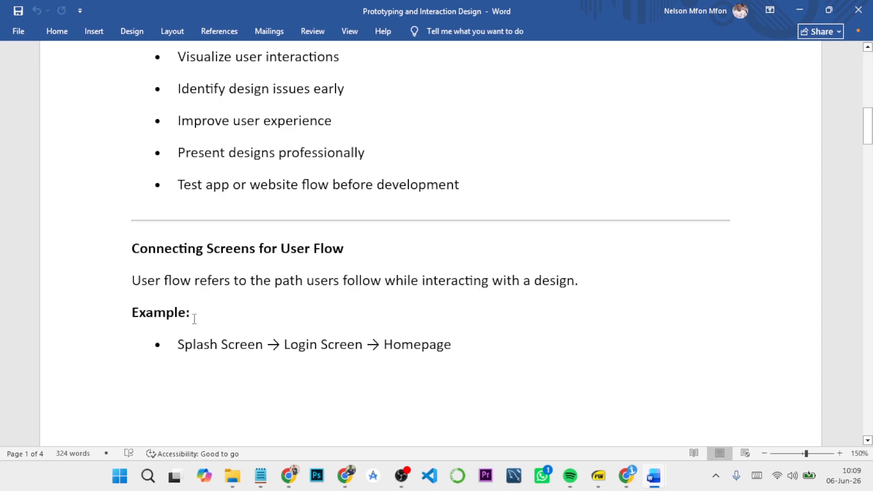
scroll(194, 318, "down", 1)
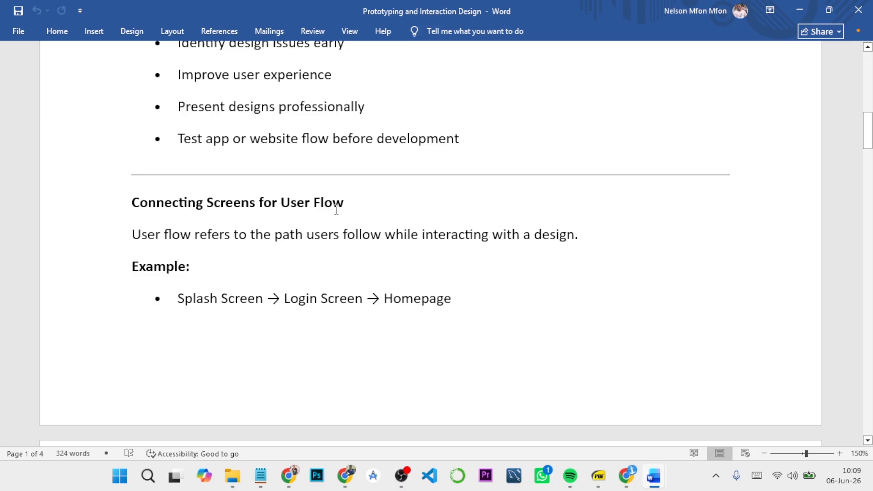
Step: Read the sections on connecting screens in Figma, common navigation examples, basic interactions and common interaction types
scroll(293, 210, "down", 6)
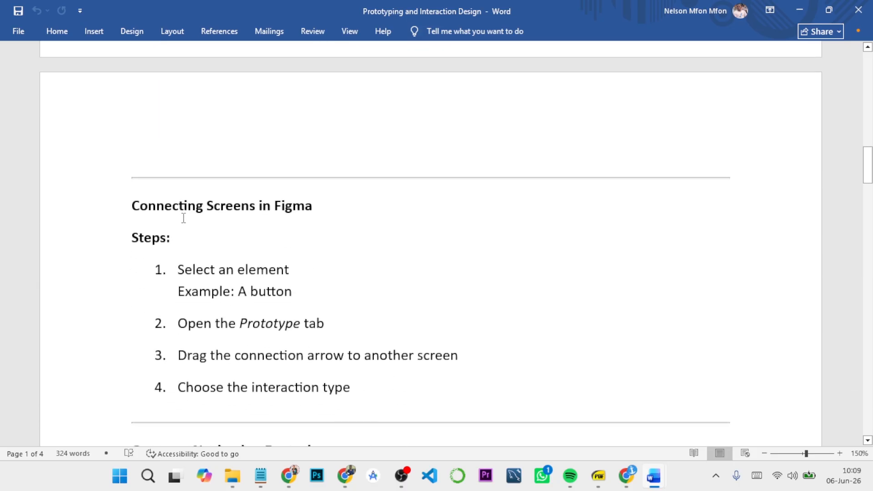
scroll(200, 247, "down", 1)
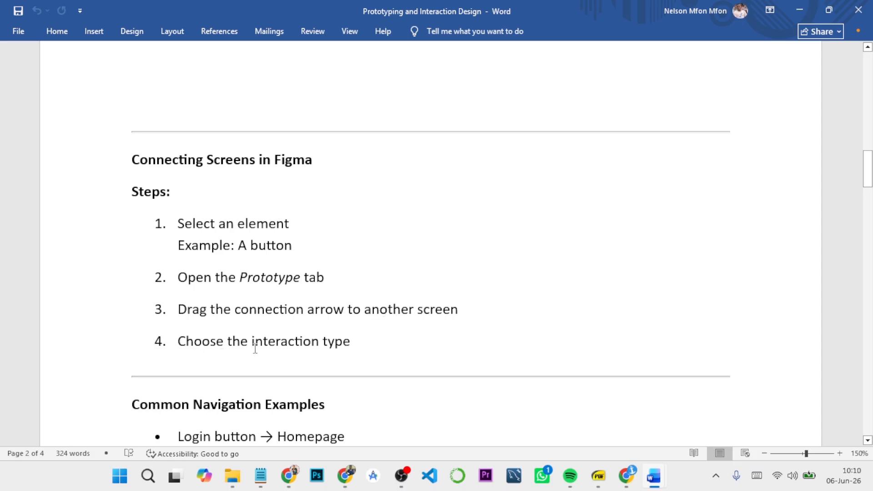
scroll(332, 342, "down", 1)
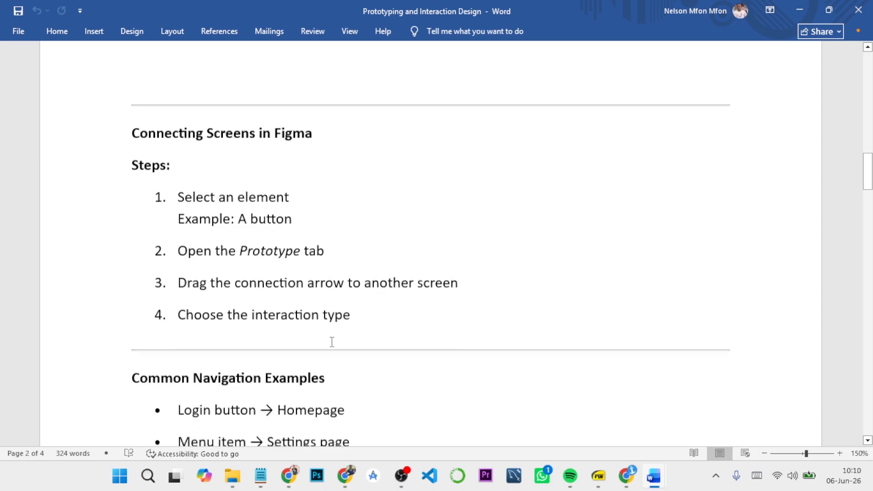
scroll(331, 342, "down", 3)
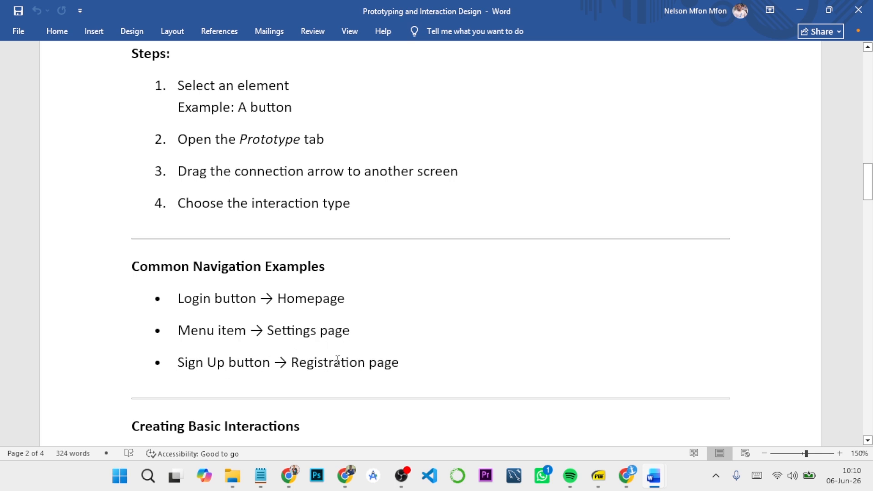
scroll(337, 360, "down", 3)
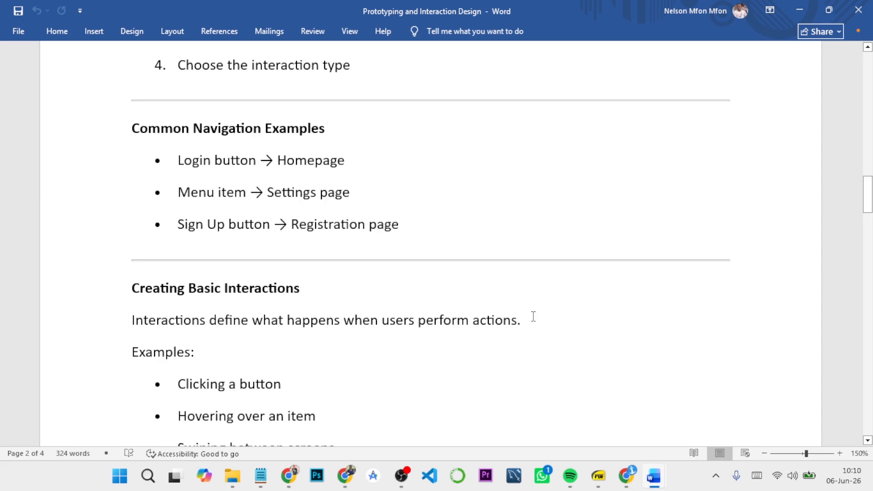
scroll(188, 310, "down", 3)
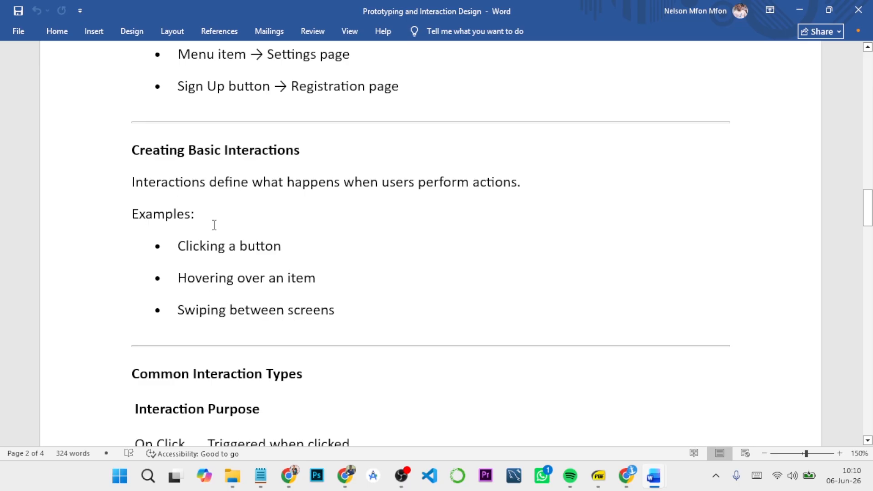
scroll(199, 275, "down", 5)
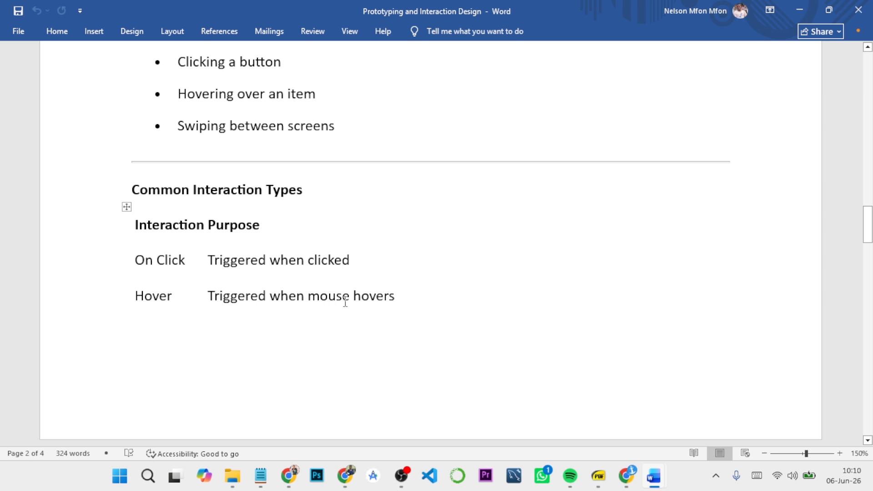
scroll(320, 296, "down", 6)
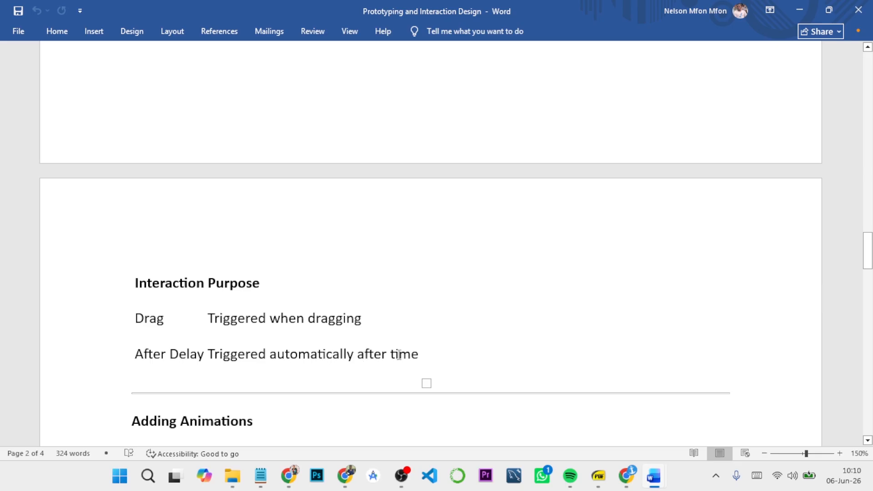
Step: Read the sections on animations, Smart Animate, previewing and testing designs, and the benefits of interaction design through the document's end
scroll(359, 354, "down", 5)
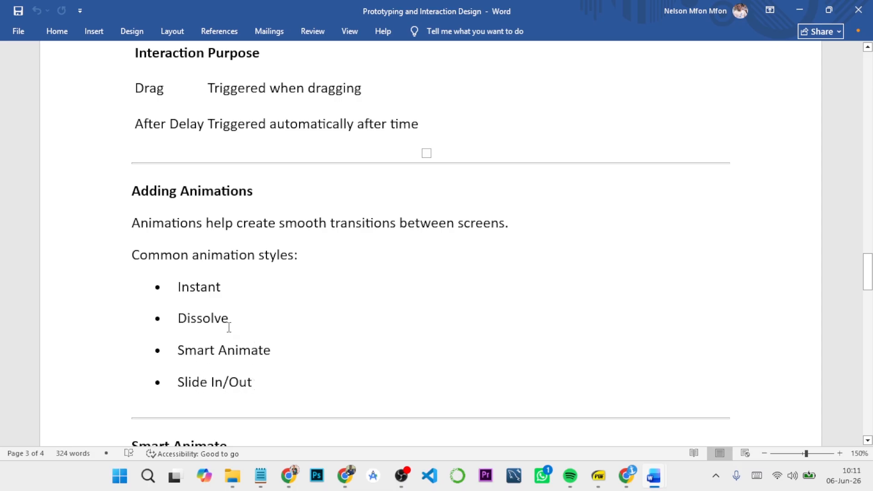
left_click(233, 317)
scroll(240, 305, "down", 3)
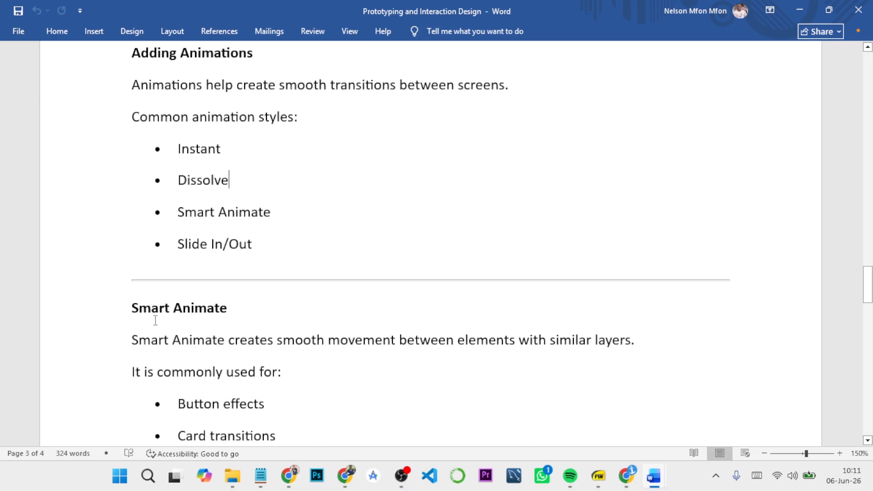
scroll(215, 312, "down", 2)
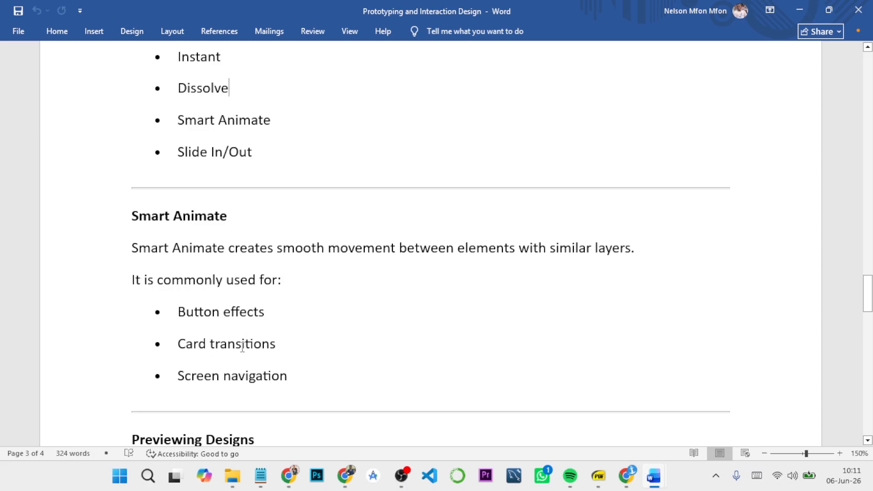
scroll(274, 384, "down", 5)
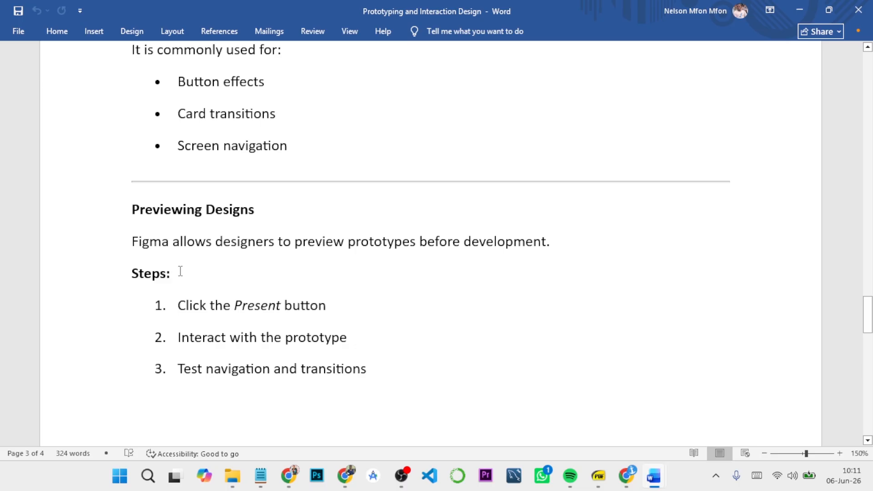
scroll(185, 269, "down", 1)
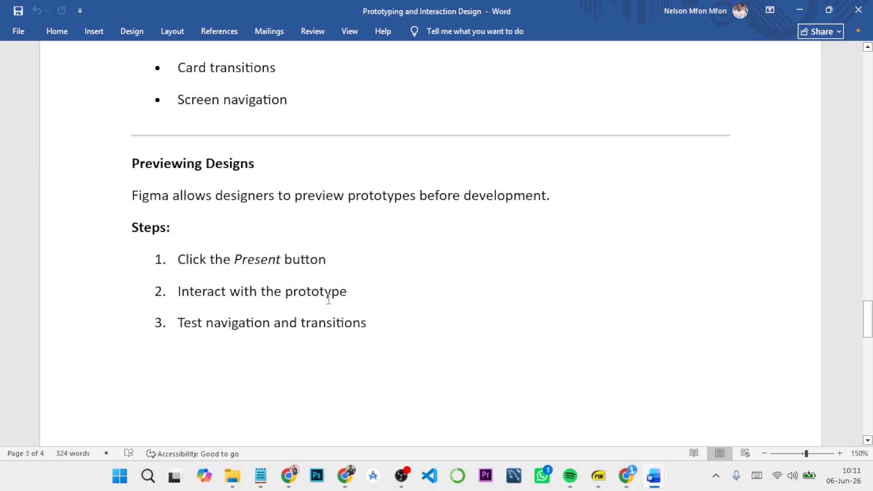
scroll(360, 324, "down", 10)
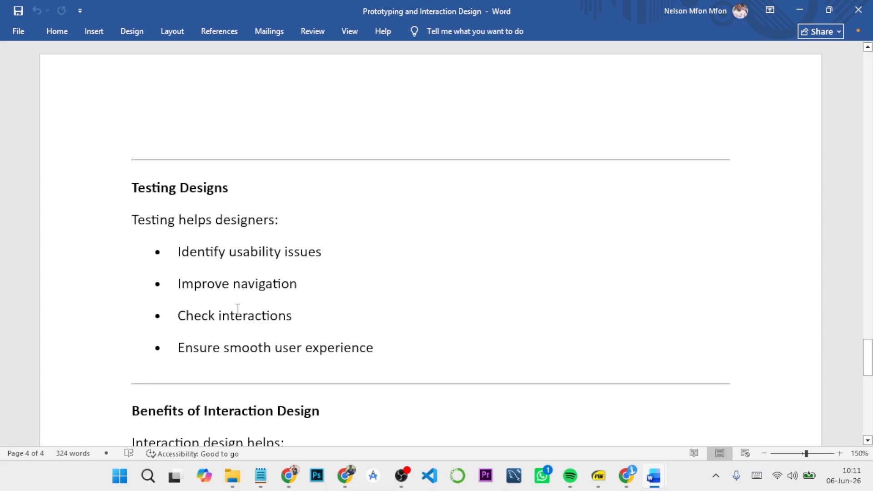
scroll(282, 298, "down", 5)
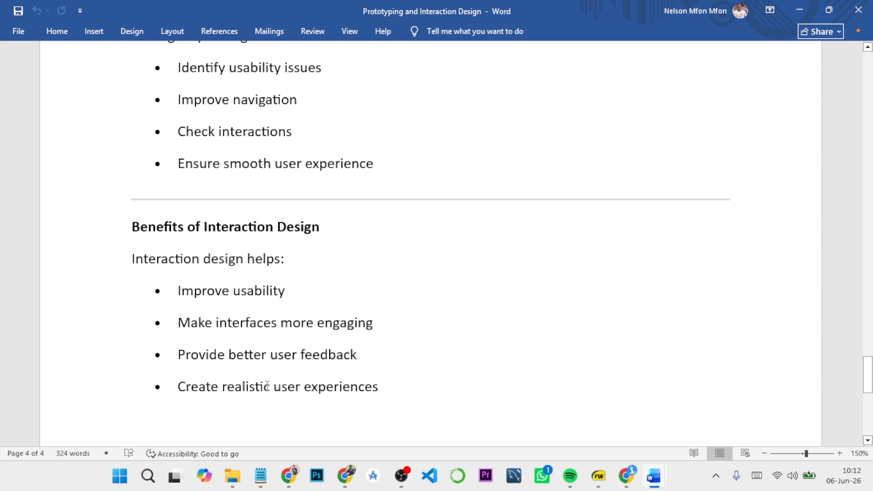
scroll(395, 375, "down", 7)
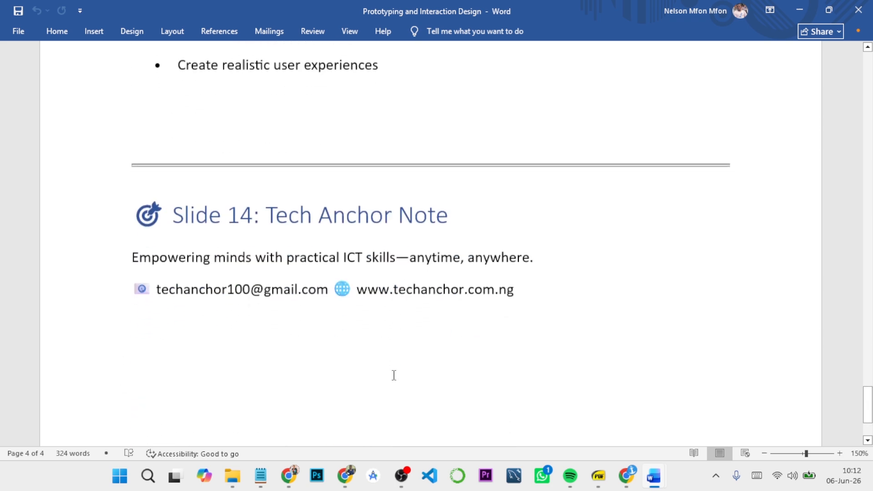
scroll(393, 374, "up", 8)
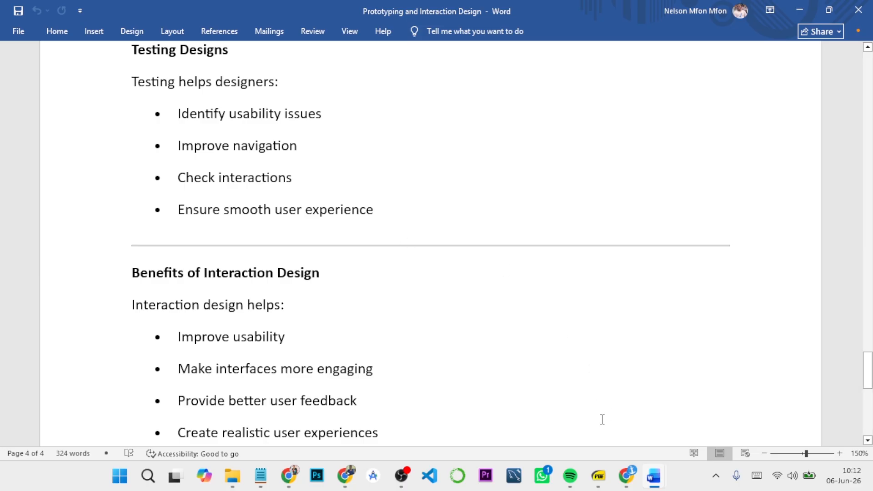
Step: Switch to the PROTOTYPE file in Figma, open Page 1 and show its screens in design mode
mouse_move(630, 477)
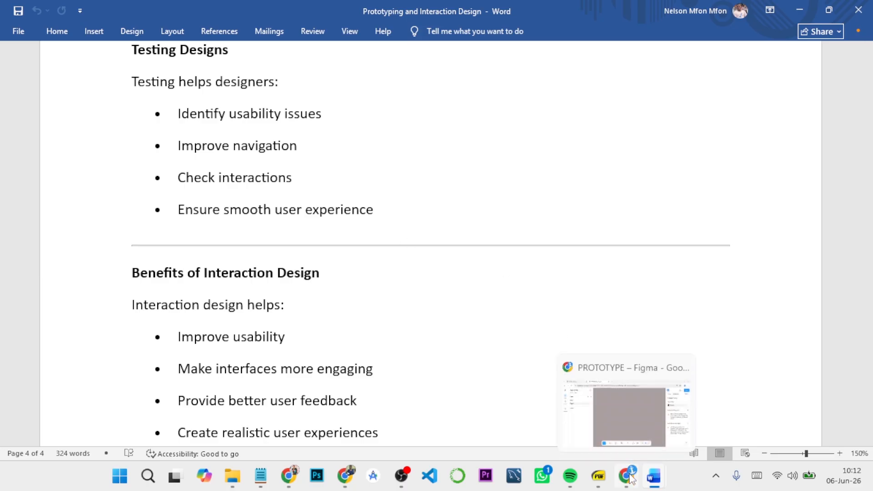
left_click(607, 416)
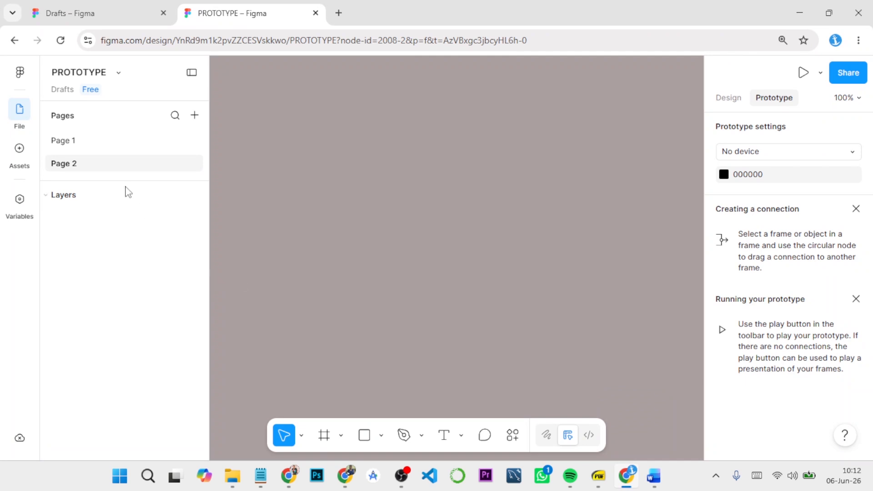
left_click(101, 144)
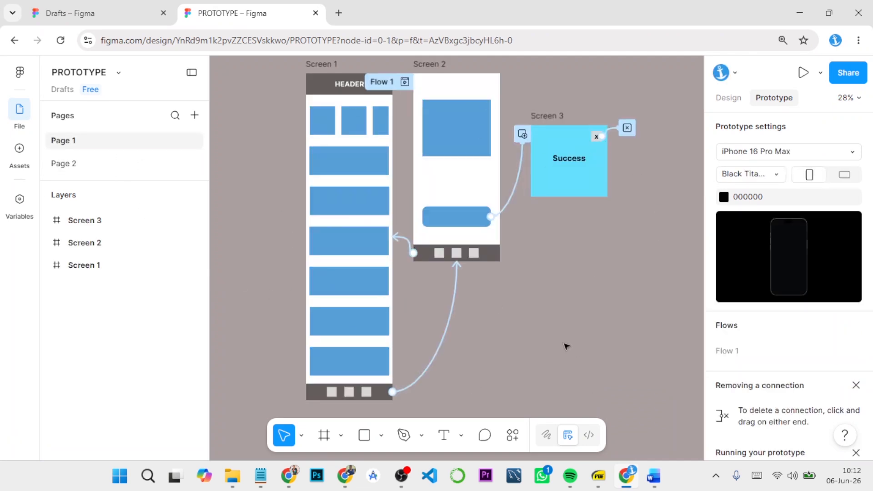
left_click(728, 98)
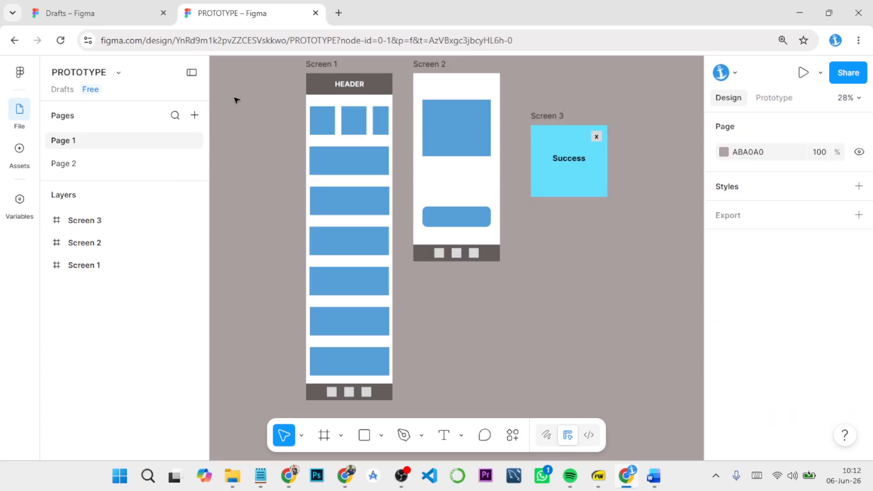
Step: Present the prototype starting from Screen 1 and test the vertical scrolling of its content between the header and navigation bar
left_click(307, 69)
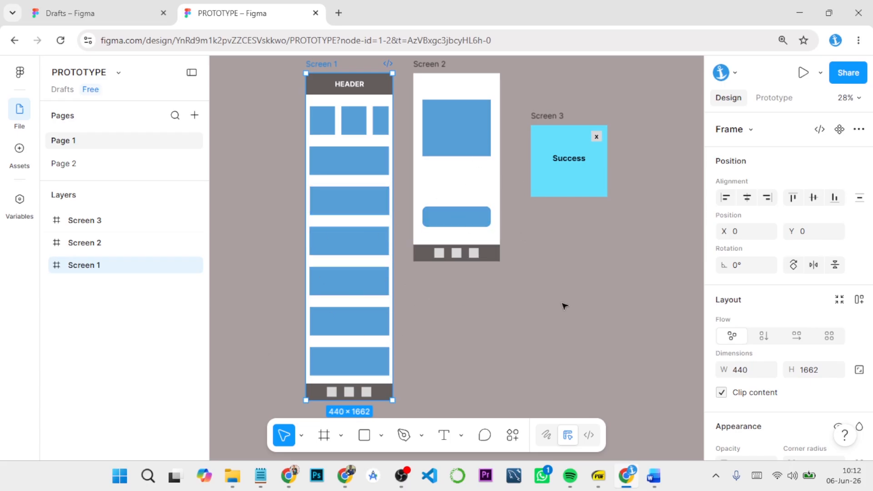
left_click(803, 74)
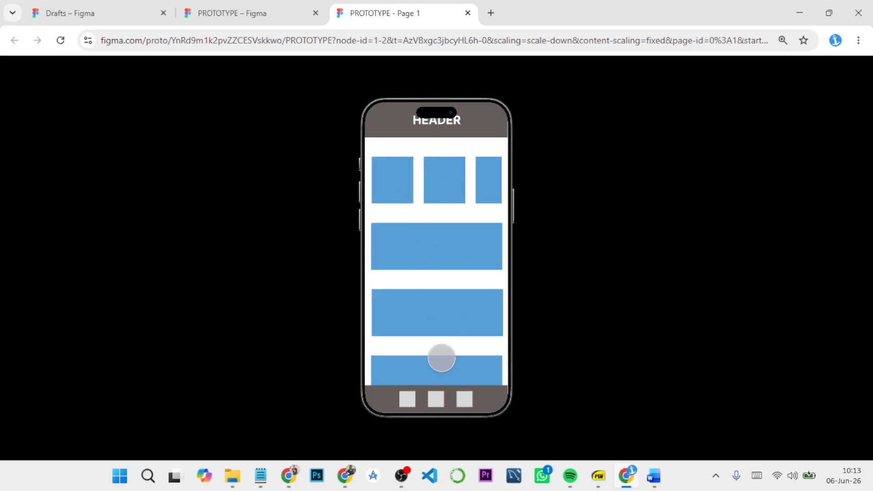
left_click_drag(443, 357, 441, 125)
left_click_drag(454, 271, 450, 162)
left_click_drag(449, 213, 448, 262)
left_click_drag(446, 209, 444, 245)
left_click_drag(445, 227, 431, 255)
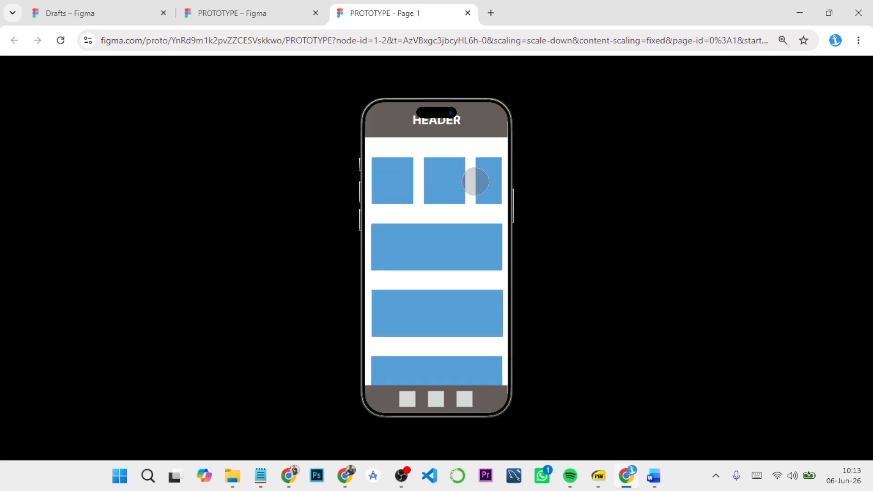
Step: Test the horizontal scrolling of Screen 1's row of small cards and go to Screen 2 through the navigation bar
mouse_move(391, 183)
left_mouse_down()
mouse_move(419, 184)
mouse_move(378, 187)
left_mouse_up()
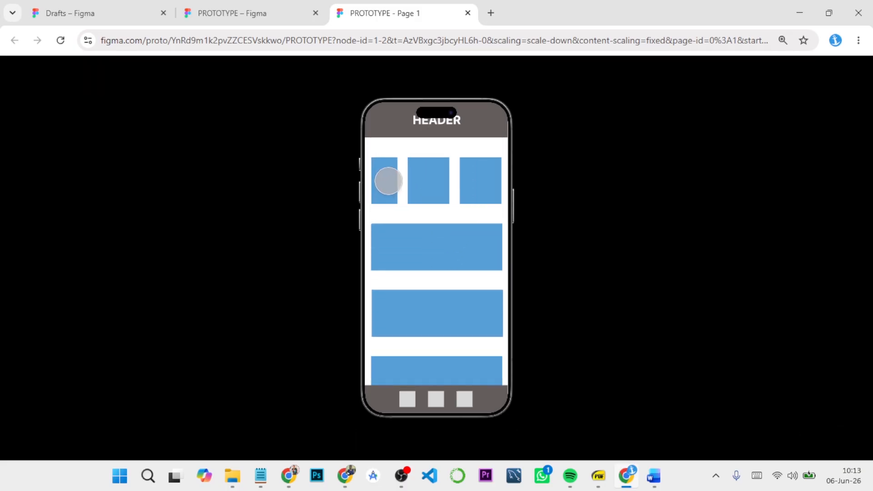
left_click_drag(459, 181, 534, 183)
left_click_drag(407, 182, 321, 189)
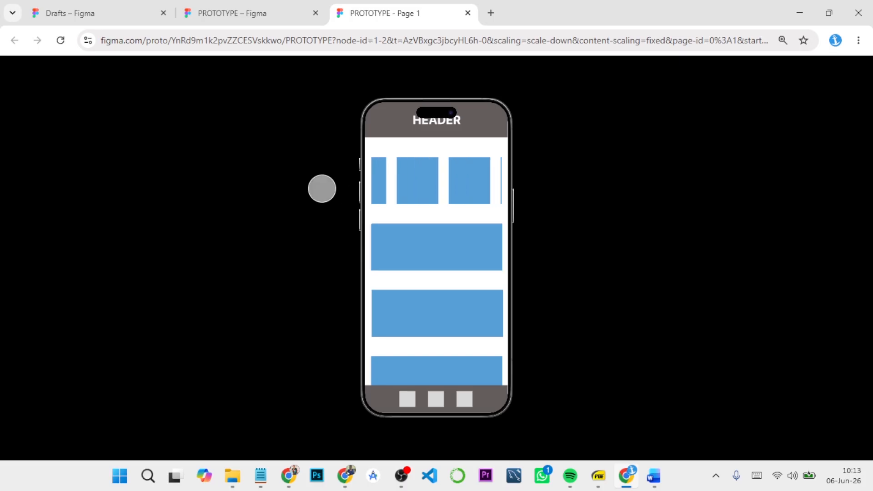
left_click_drag(407, 176, 520, 192)
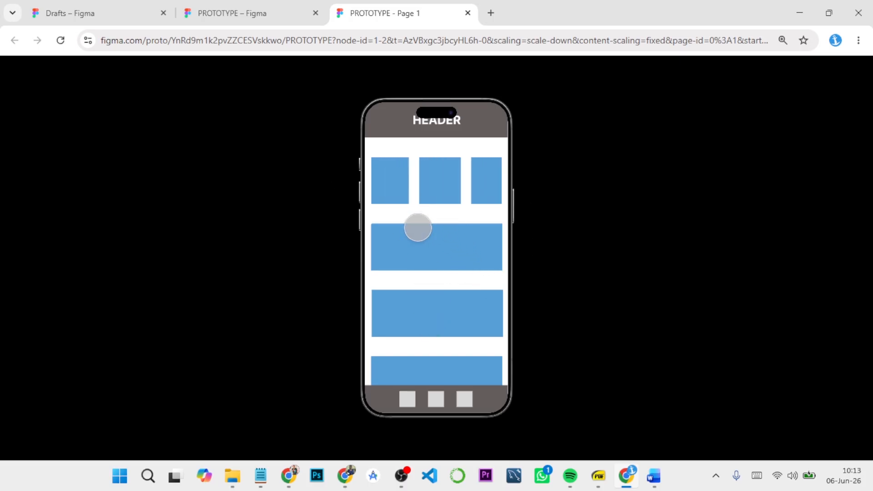
left_click_drag(414, 184, 479, 189)
left_click(436, 398)
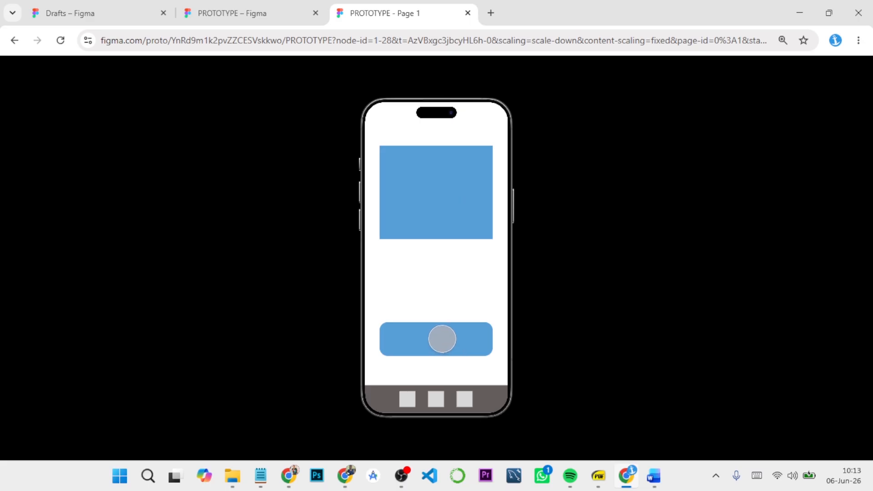
Step: Test the navigation from Screen 2 to Screen 1 and back, and open and close the Success overlay from Screen 2's button
left_click(405, 399)
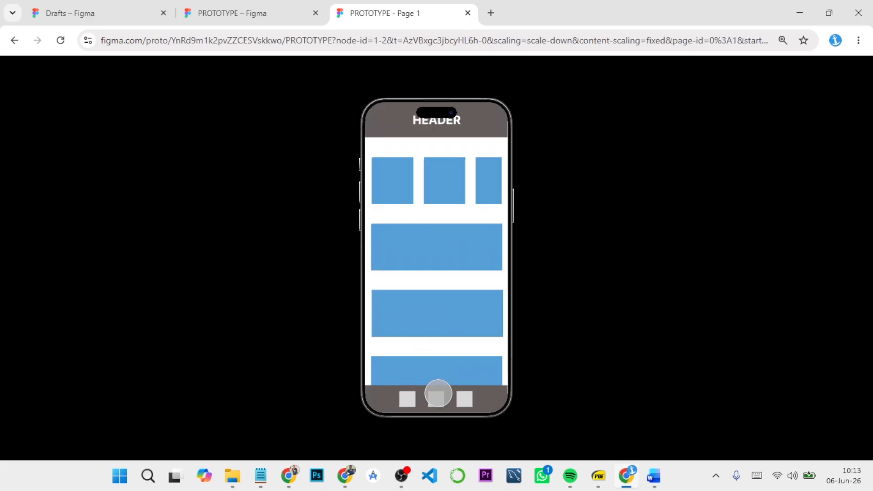
left_click(436, 400)
left_click(440, 339)
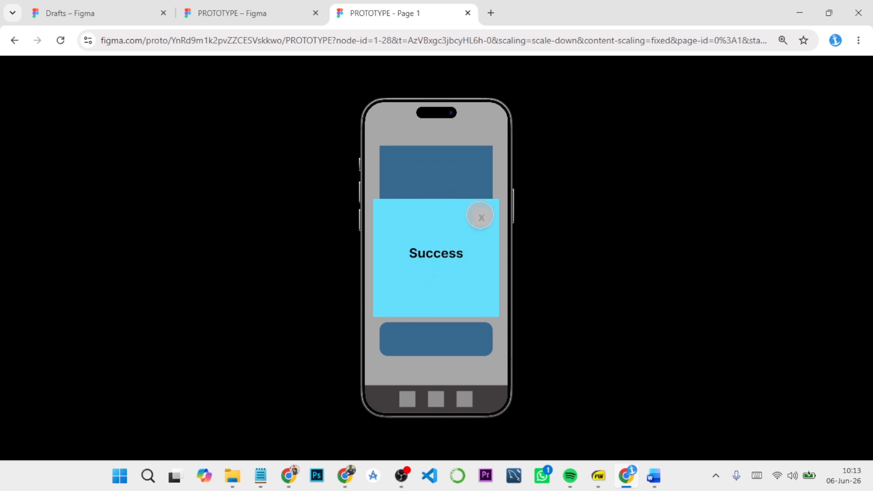
left_click(481, 216)
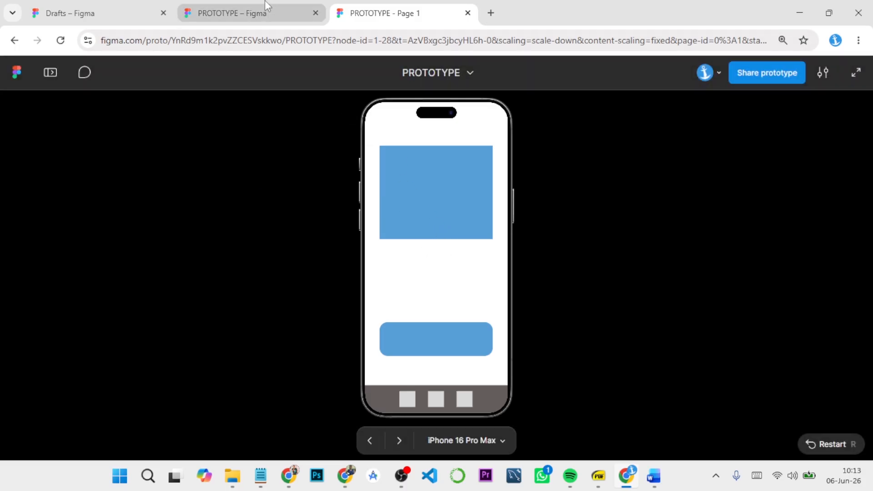
Step: Return to the PROTOTYPE design file and move Screen 1 away from Screen 2 to make room between them
left_click(267, 6)
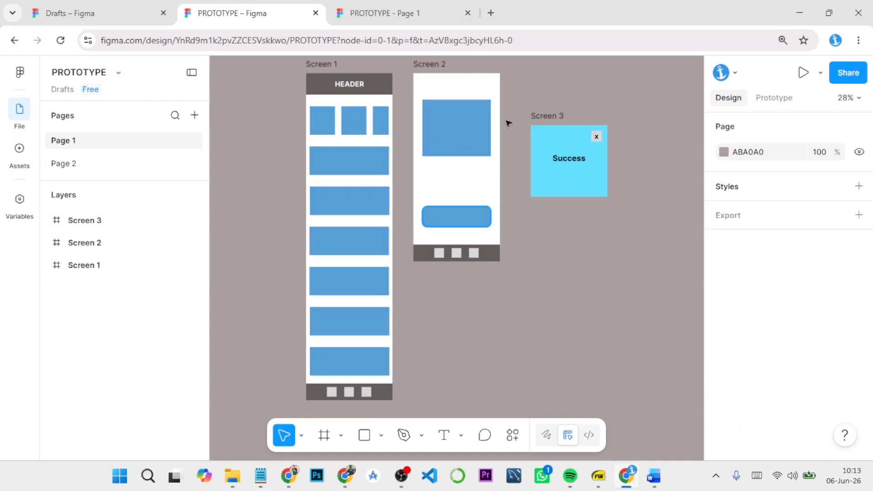
scroll(514, 202, "up", 3)
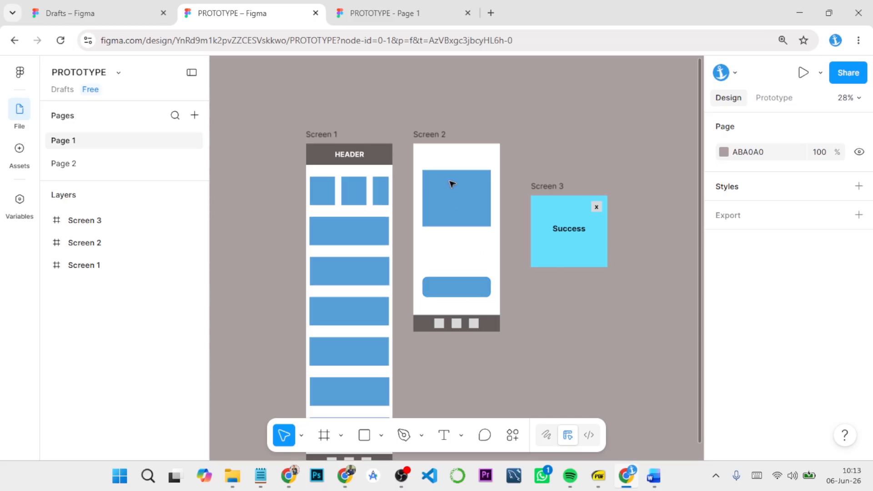
scroll(415, 231, "down", 3)
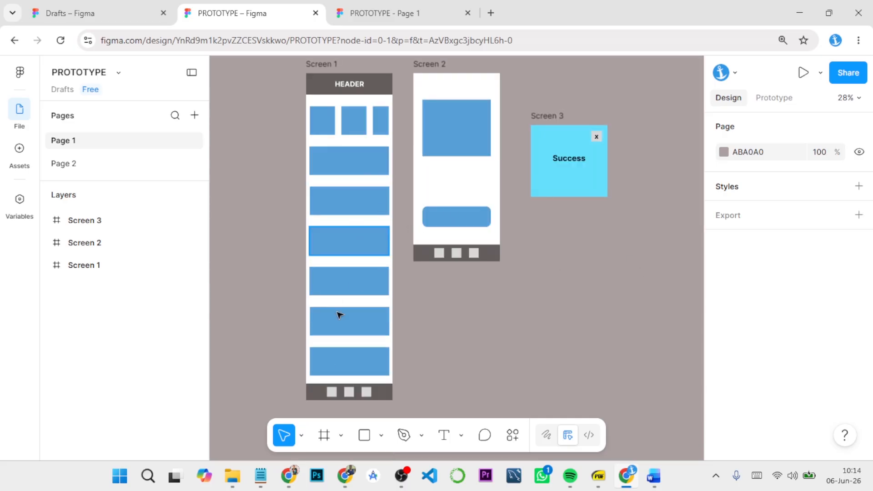
scroll(321, 156, "up", 6)
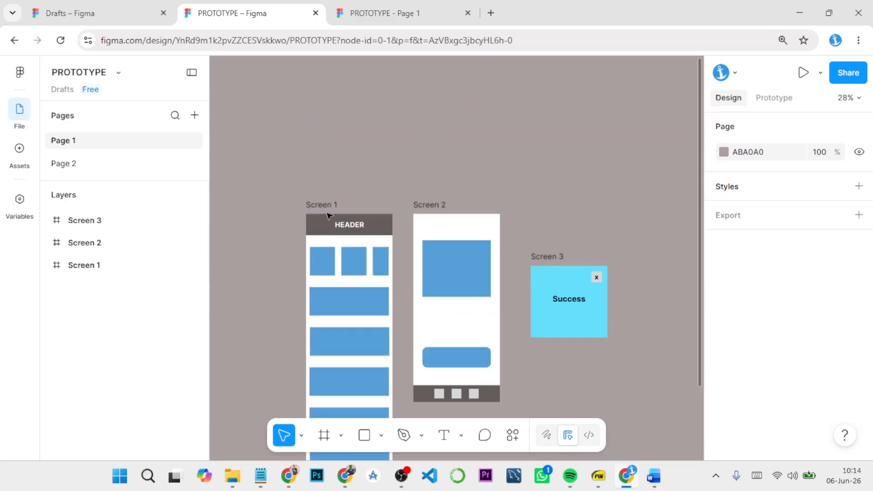
left_click_drag(321, 207, 286, 230)
left_click(347, 274)
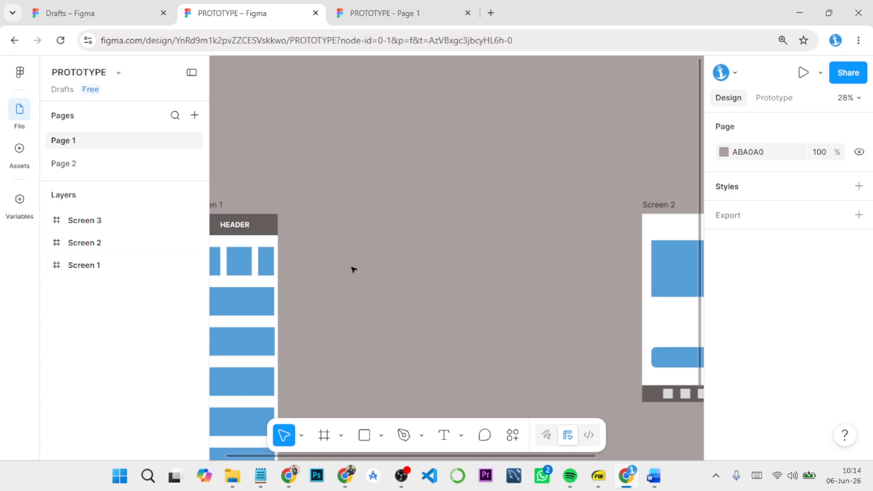
Step: Add an iPhone 16 & 17 Pro Max frame (440 × 956) between Screen 1 and Screen 2, with its top at Y 0
left_click(325, 436)
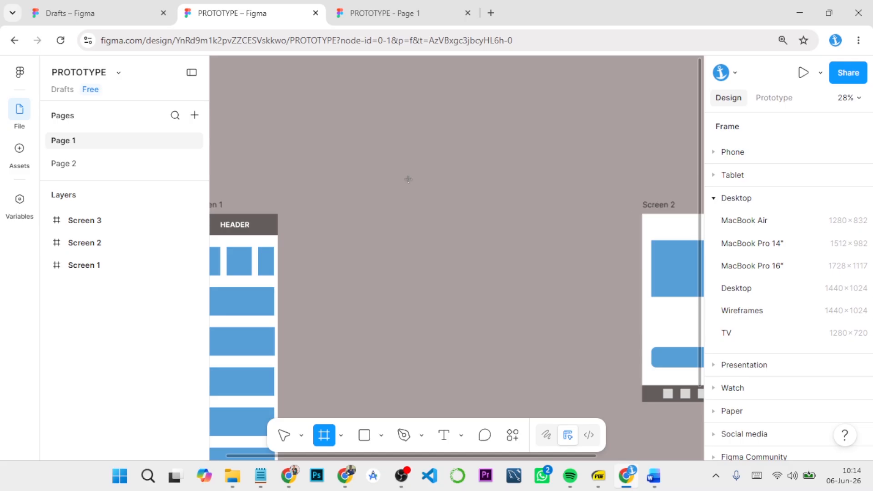
left_click(285, 435)
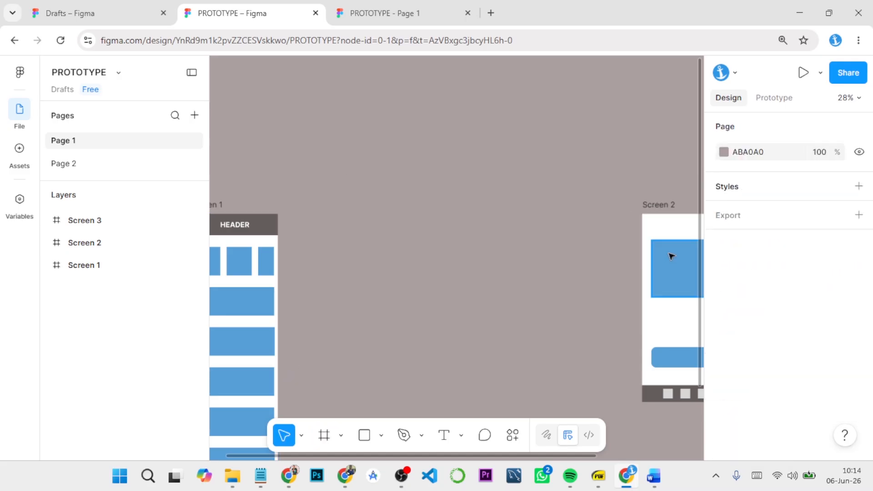
left_click(668, 206)
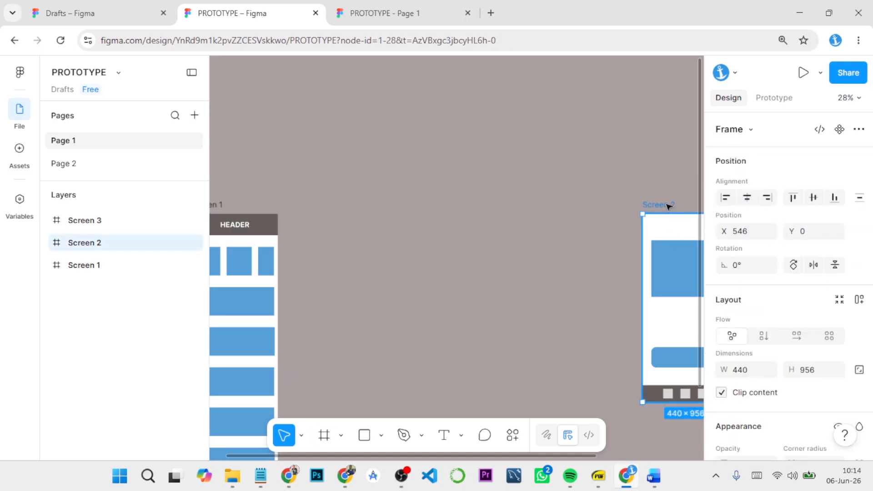
left_click(330, 438)
left_click(720, 151)
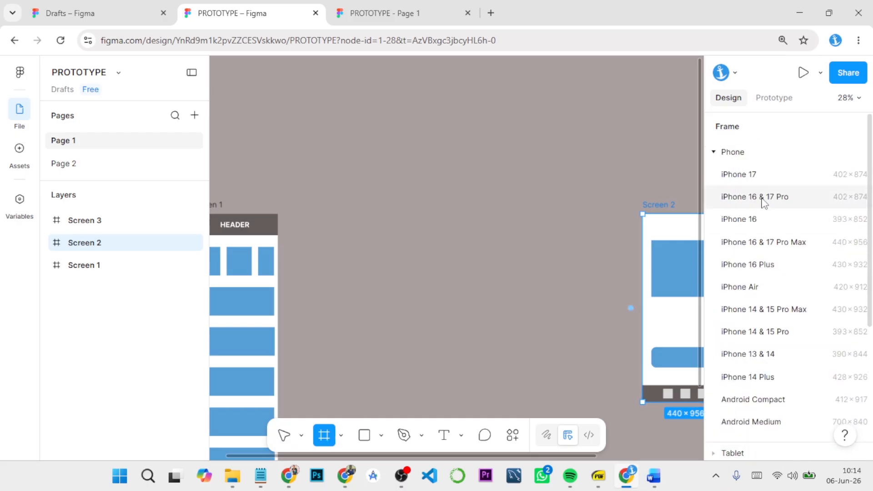
left_click(767, 243)
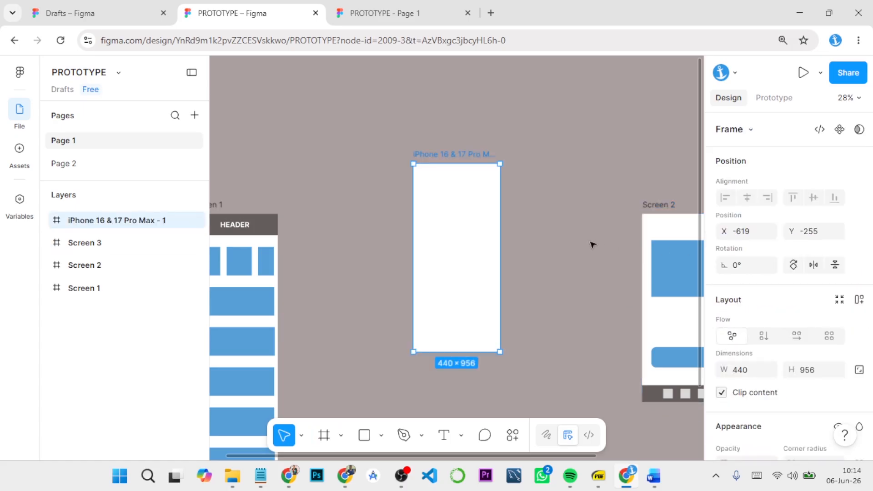
left_click_drag(461, 156, 537, 206)
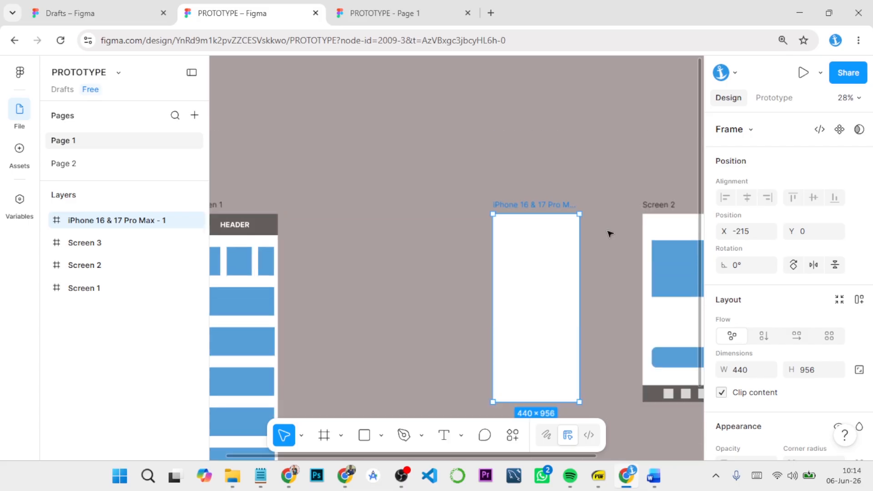
left_click_drag(578, 232, 642, 201)
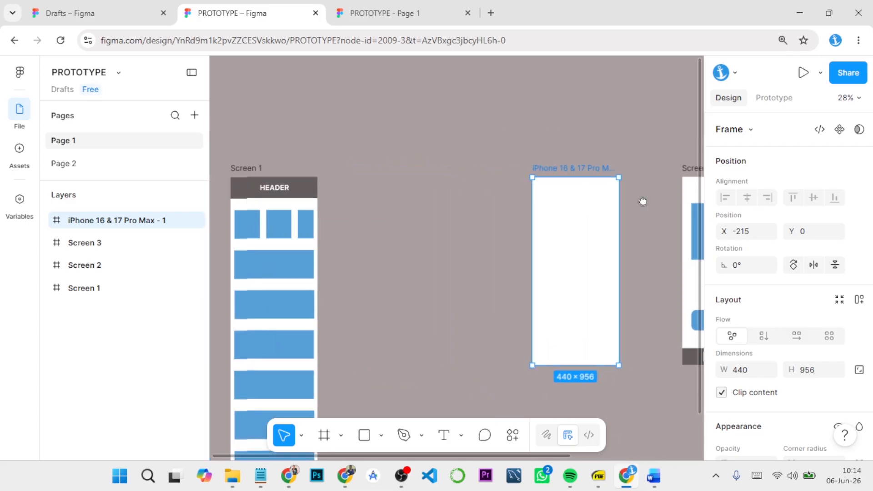
Step: Move Screen 1 closer to the new phone frame, to X -1140 and Y 0
left_click_drag(242, 168, 364, 171)
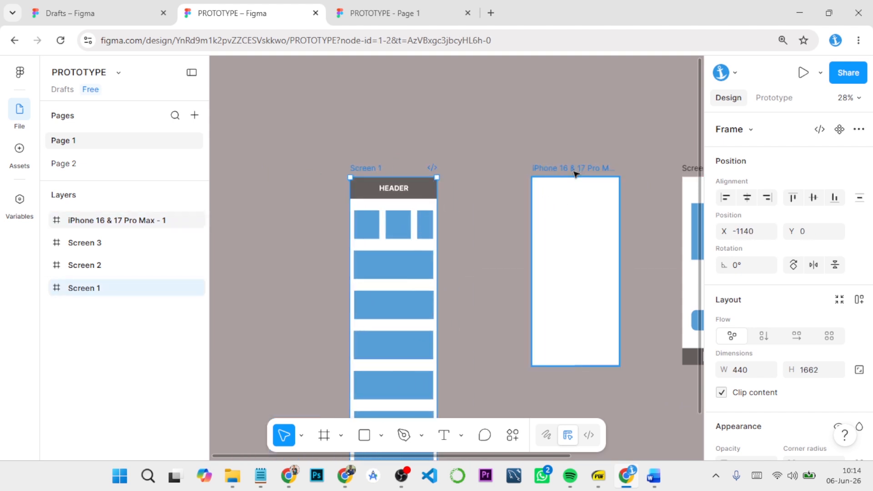
left_click(573, 171)
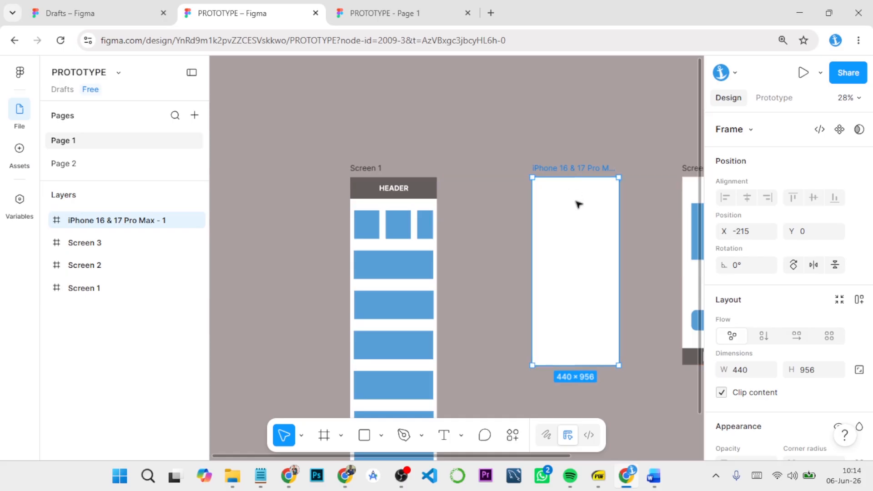
left_click_drag(576, 227, 466, 177)
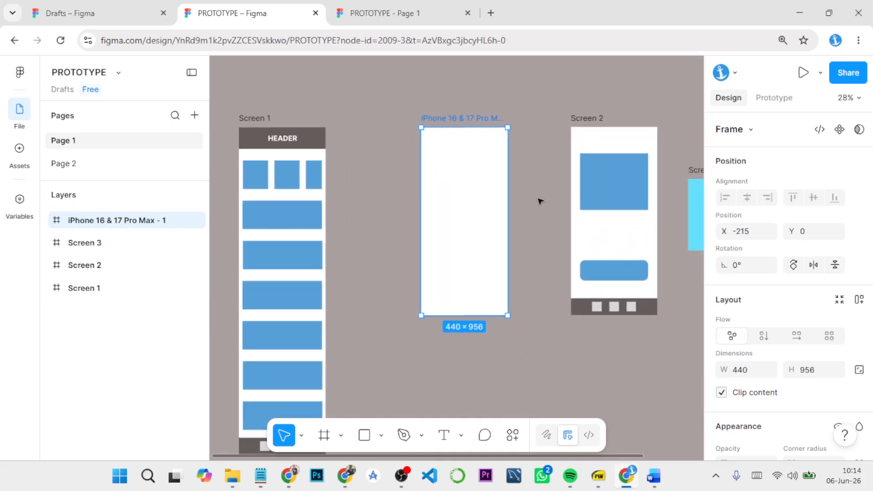
Step: Draw a full-width header rectangle along the new phone frame's top edge and size it to about 440 × 113
scroll(540, 201, "up", 5)
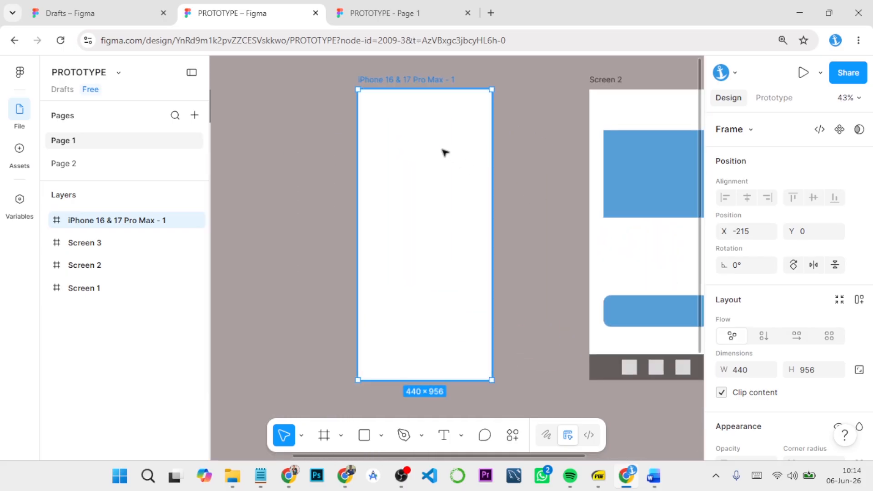
left_click_drag(512, 200, 561, 177)
left_click(456, 173)
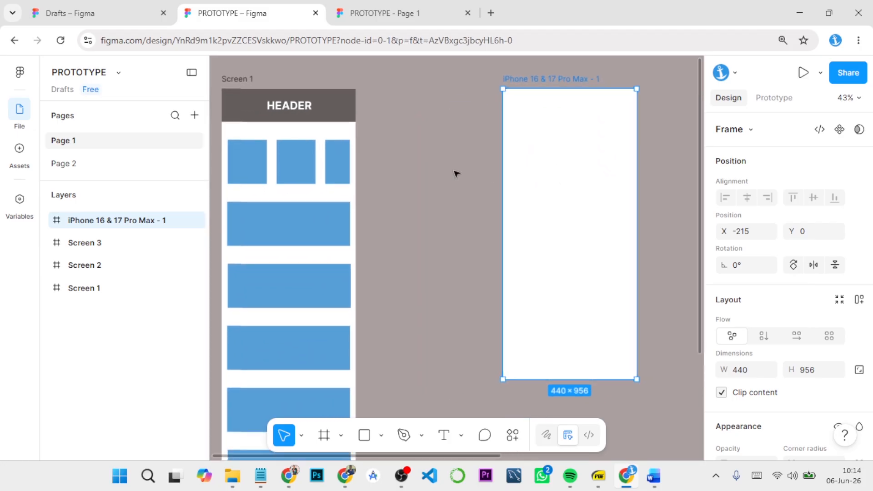
left_click(365, 435)
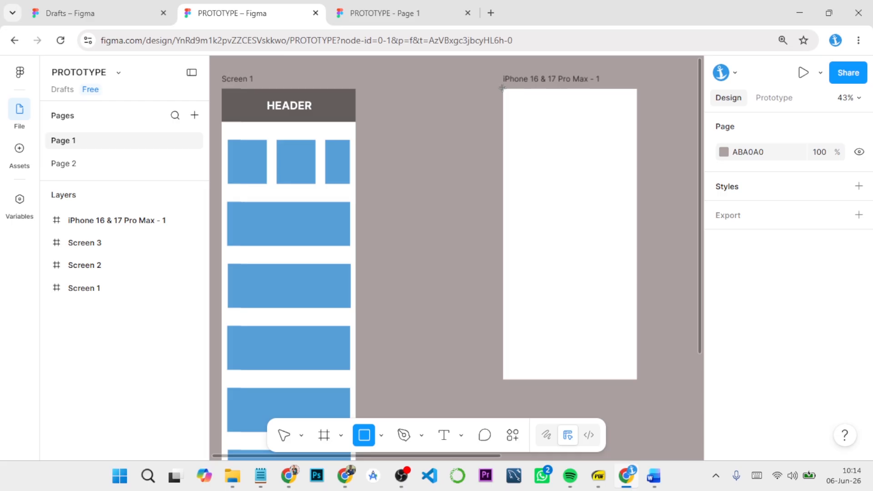
mouse_move(504, 90)
left_mouse_down()
mouse_move(525, 114)
mouse_move(636, 118)
left_mouse_up()
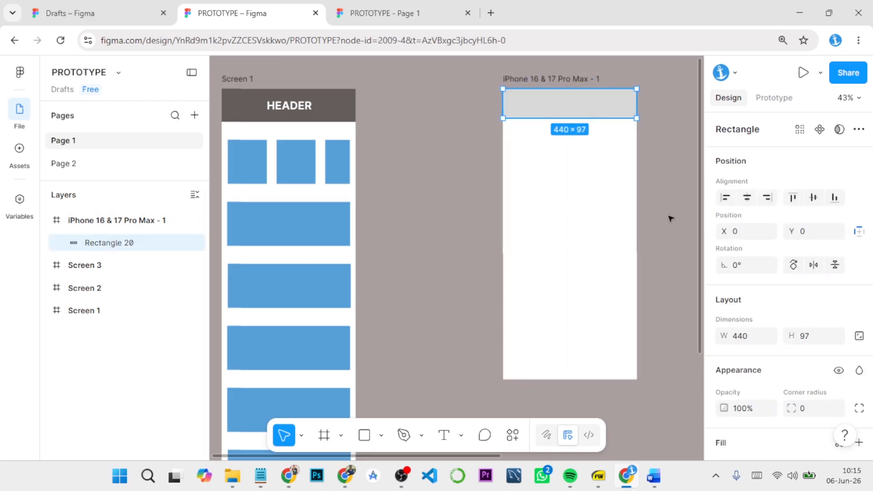
scroll(700, 272, "down", 5)
scroll(655, 221, "up", 5)
scroll(594, 152, "down", 5)
scroll(596, 155, "up", 5)
left_click_drag(579, 119, 579, 125)
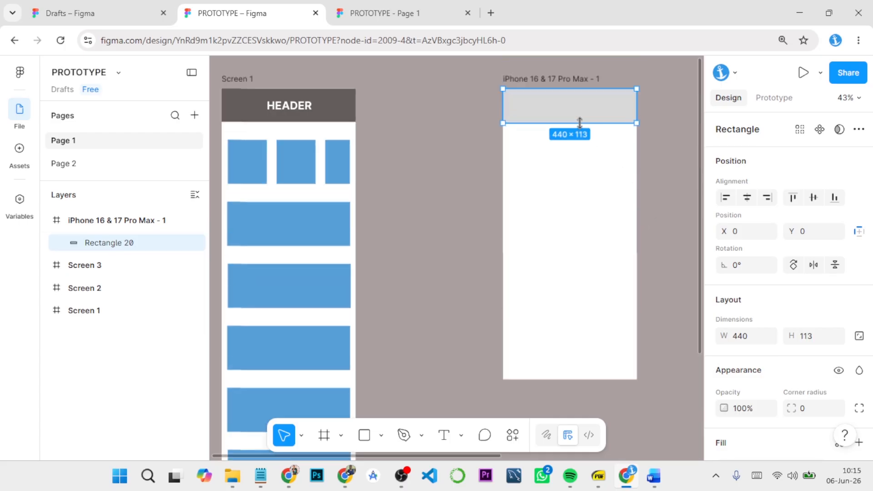
Step: Fill the new header rectangle with the dark grey 635D5D sampled from Screen 1's header
scroll(723, 345, "down", 3)
left_click(723, 341)
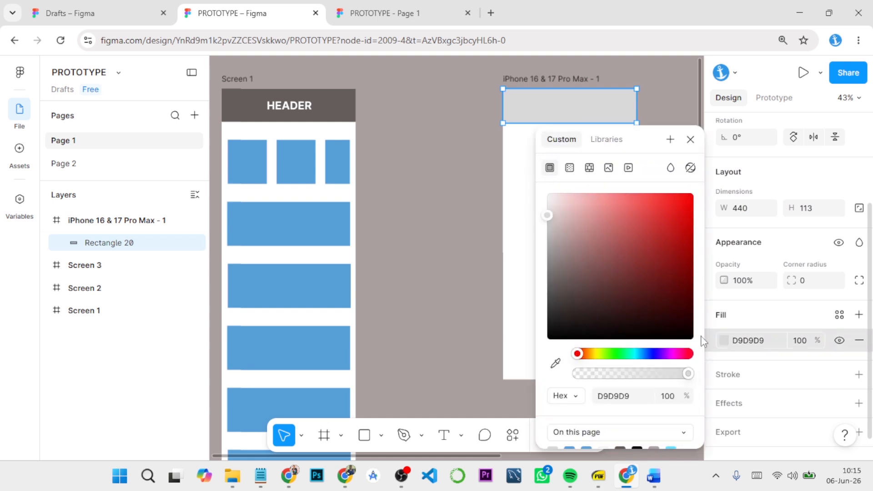
left_click(555, 362)
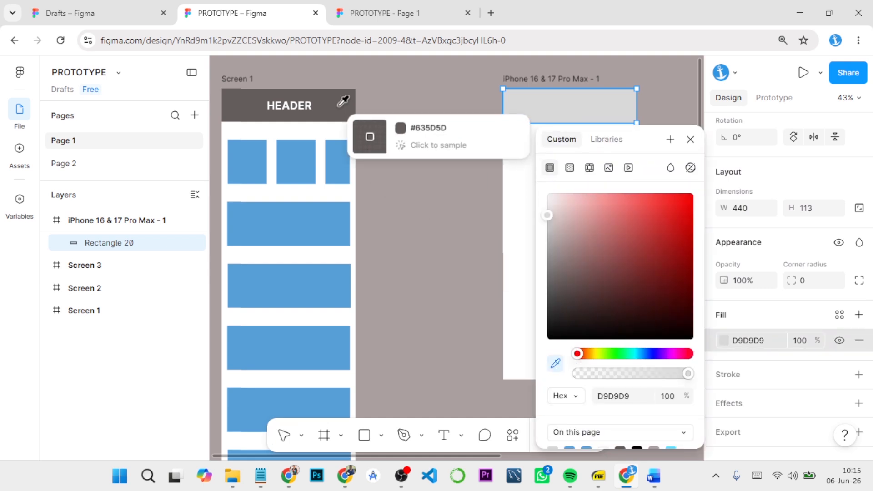
left_click(341, 115)
left_click(690, 139)
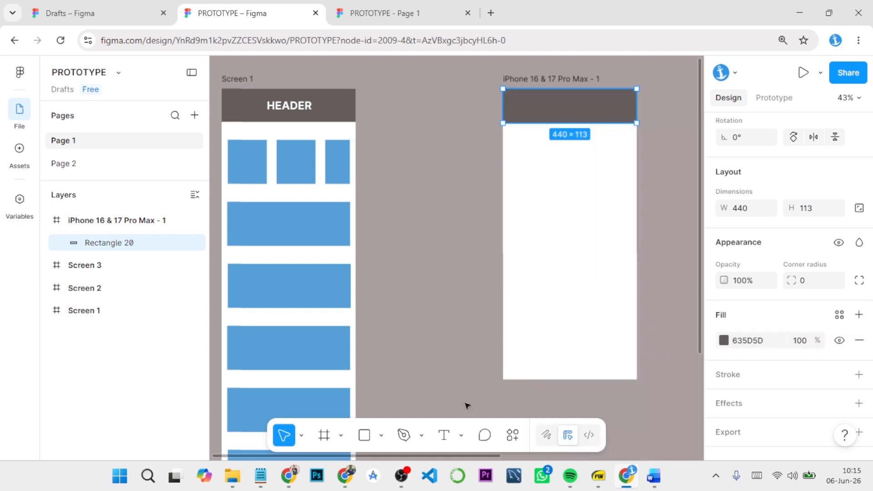
Step: Add the text HEADER on the new phone frame's header bar
left_click(444, 435)
left_click(581, 116)
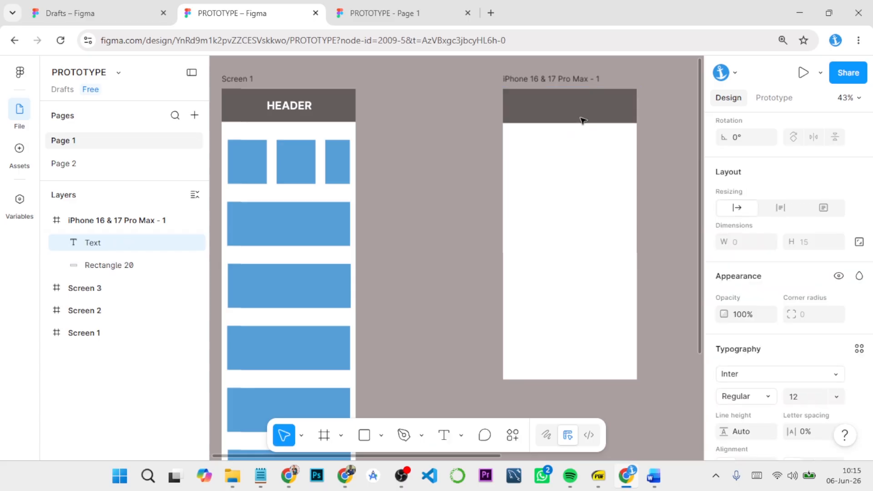
type("H")
key("BackSpace")
key("BackSpace")
key("BackSpace")
key("Escape")
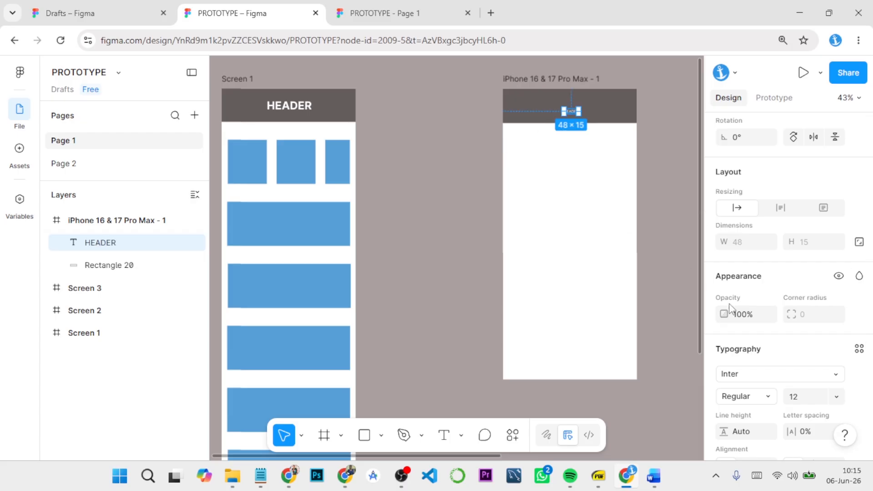
Step: Set the HEADER text to size 36 and Bold and centre it in the new frame's header bar
left_click(835, 396)
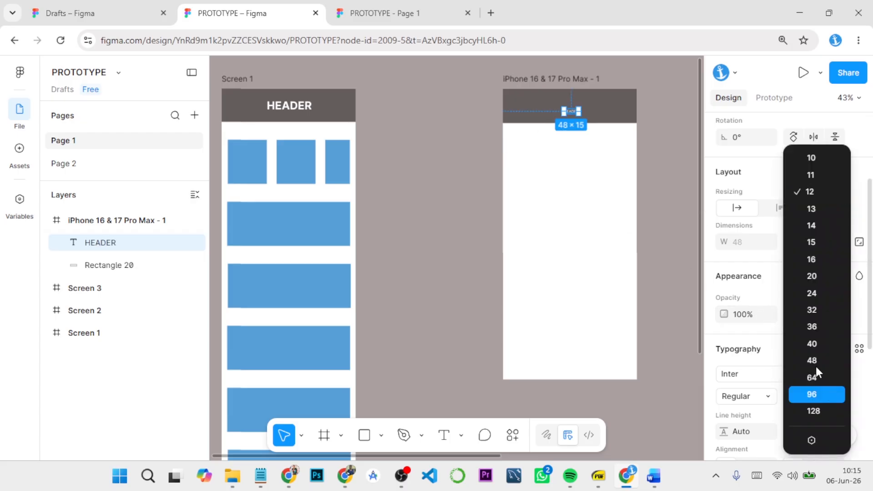
left_click(811, 327)
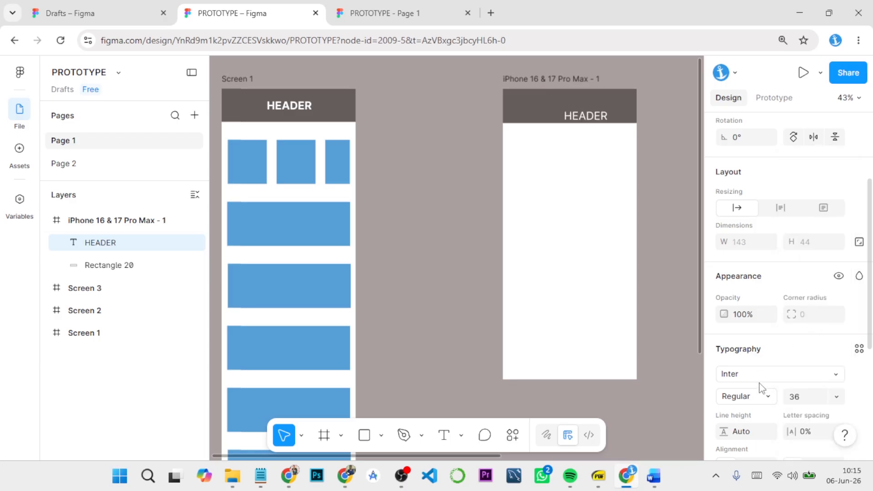
left_click(763, 395)
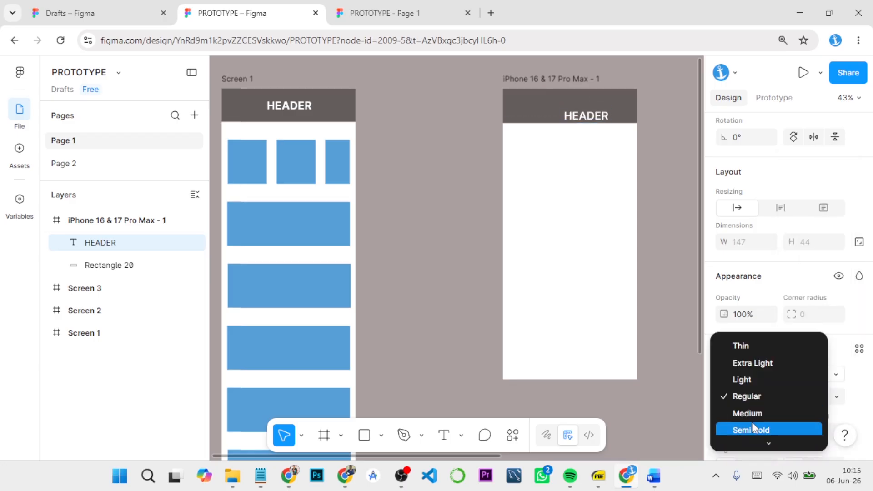
left_click(755, 383)
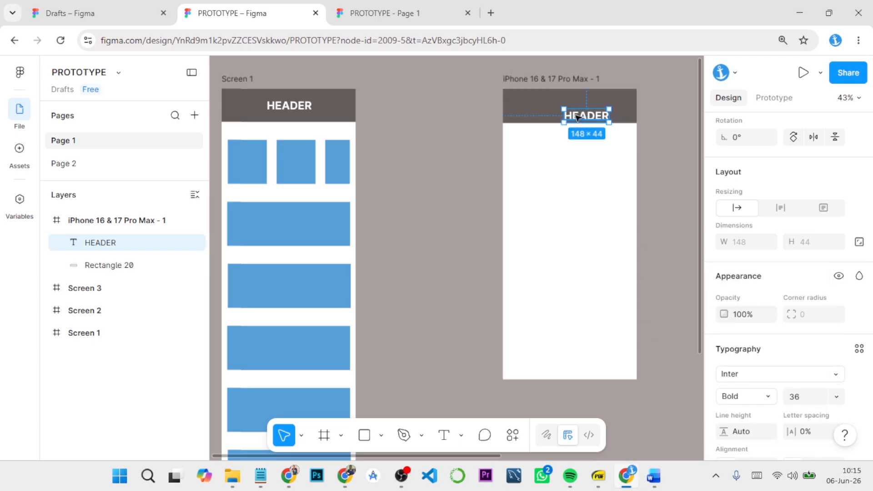
left_click_drag(576, 116, 566, 109)
left_click(648, 150)
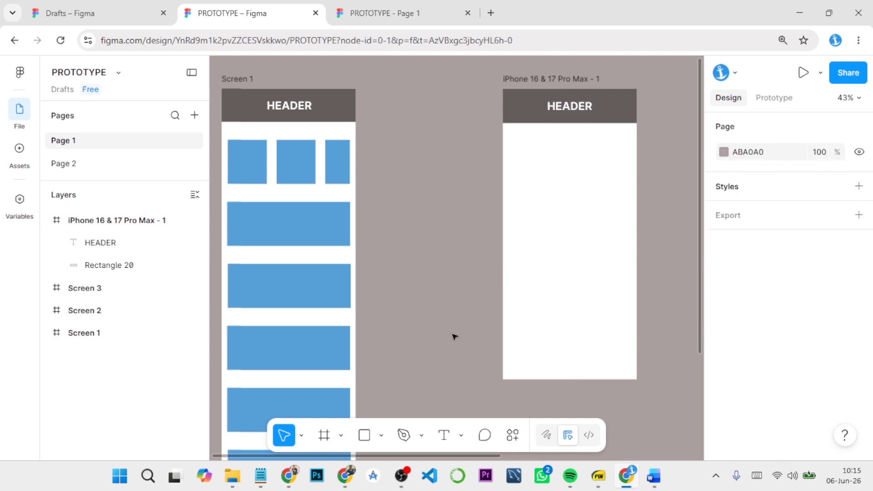
Step: Draw a content rectangle of about 384 × 130 below the new frame's header and centre it horizontally at X 28, Y 171
left_click(364, 436)
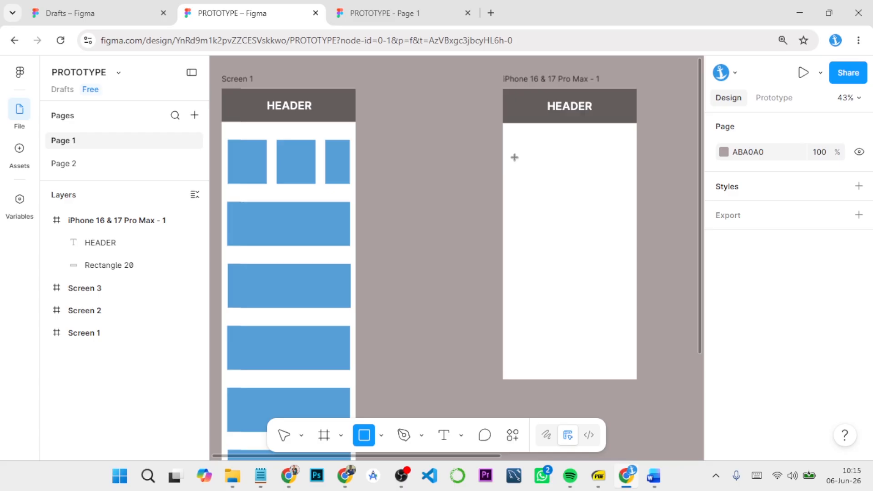
mouse_move(511, 141)
left_mouse_down()
mouse_move(559, 187)
mouse_move(602, 175)
mouse_move(629, 180)
left_mouse_up()
left_click_drag(585, 165, 583, 164)
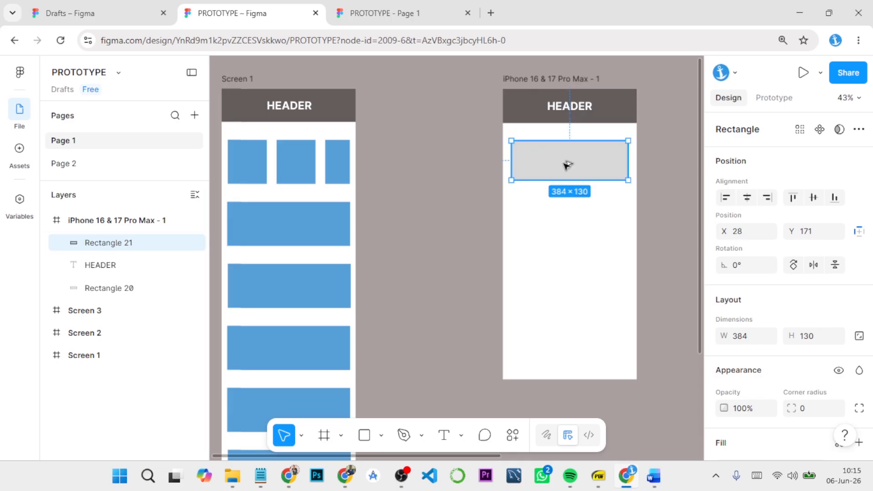
Step: Duplicate the content rectangle three times down the new phone frame at equal spacing, with the last copy at Y 735
left_click_drag(565, 163, 571, 337)
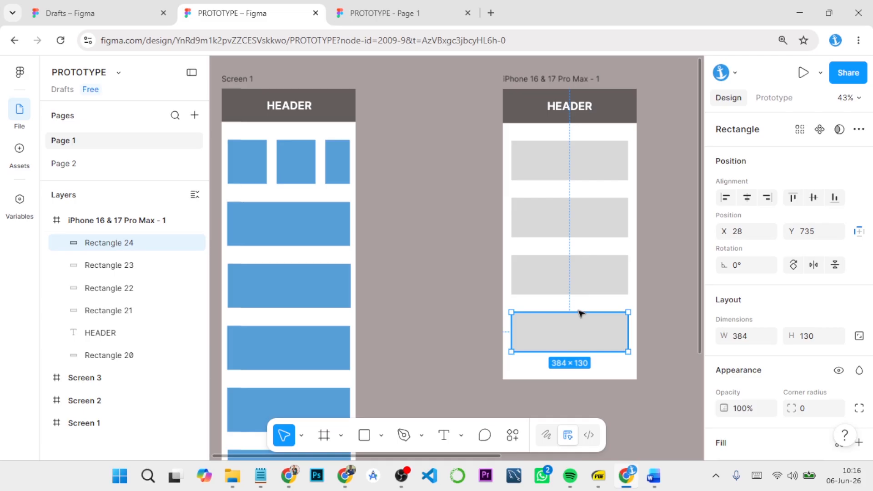
left_click(479, 236)
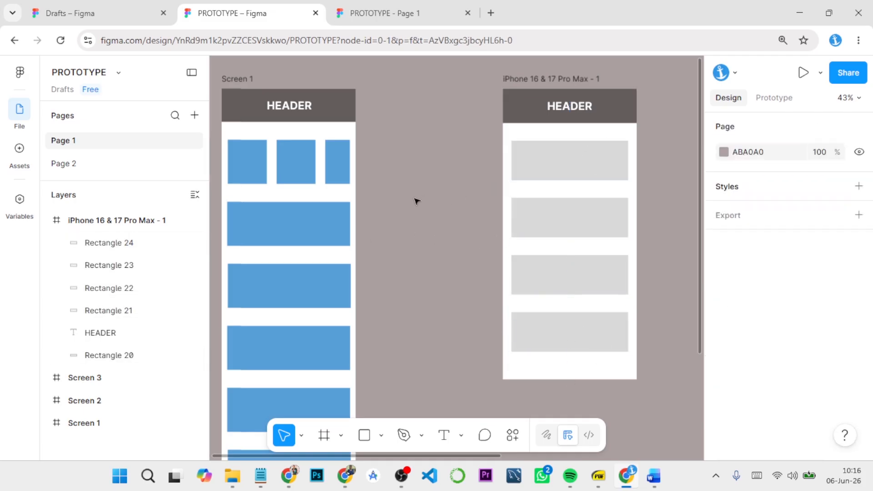
Step: Extend the new phone frame downward to a height of 1662, level with the bottom of Screen 1
scroll(416, 201, "down", 5)
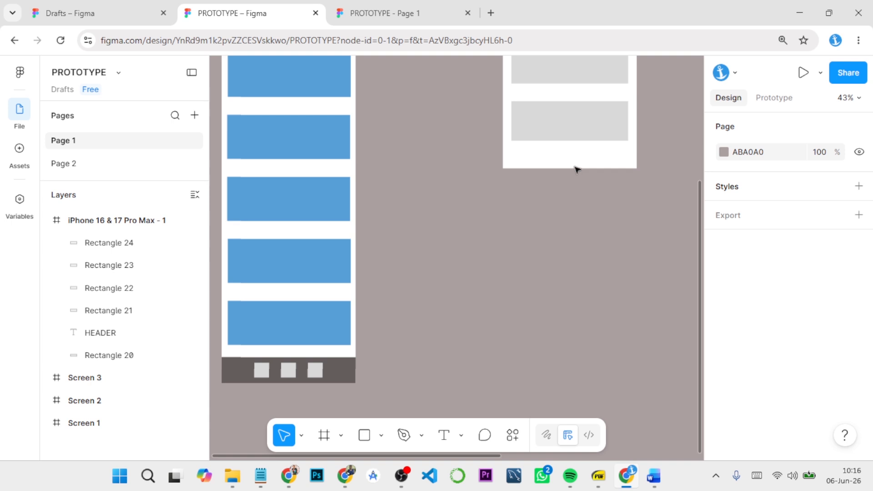
scroll(561, 164, "up", 5)
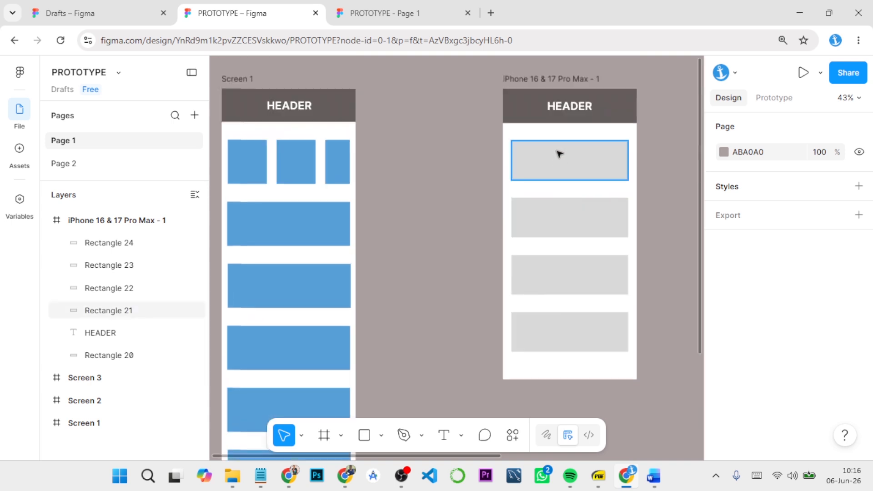
left_click(554, 79)
scroll(579, 139, "down", 5)
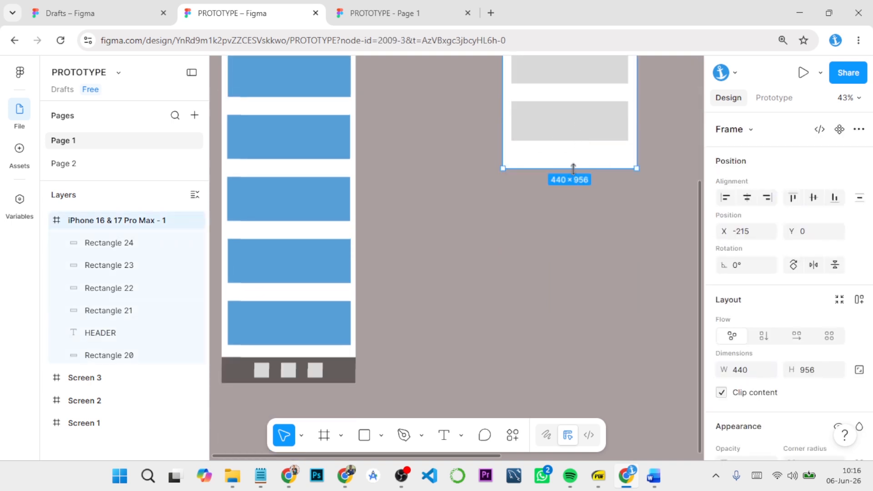
left_click_drag(572, 168, 581, 379)
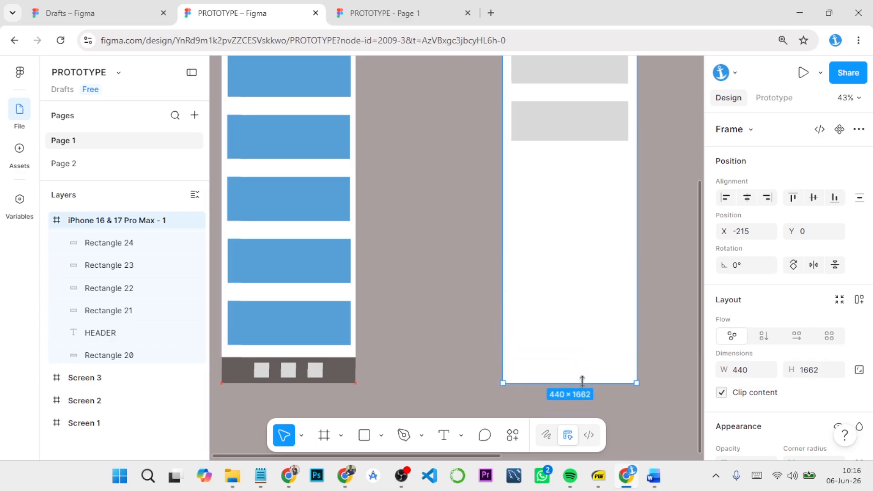
left_click(577, 131)
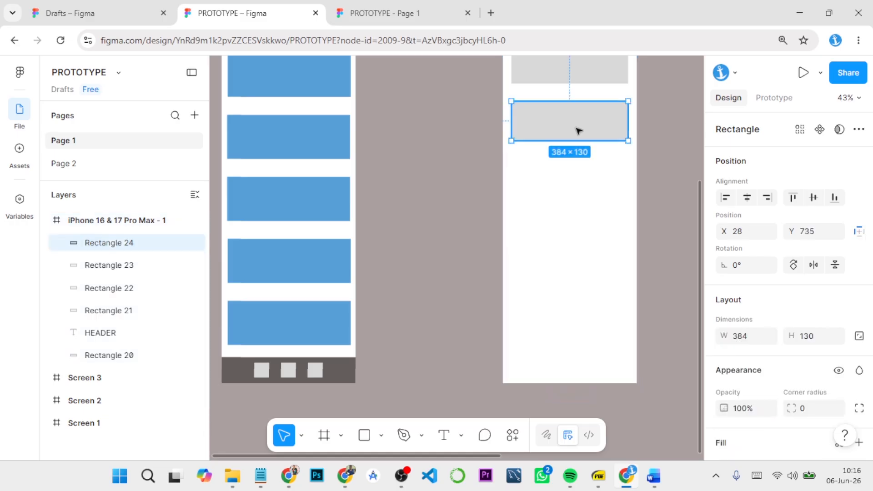
key("ctrl+d")
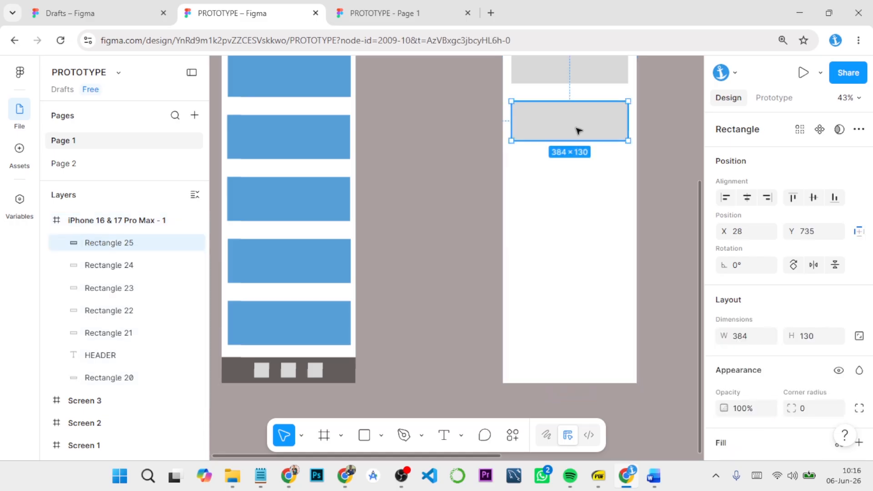
key("ctrl+z")
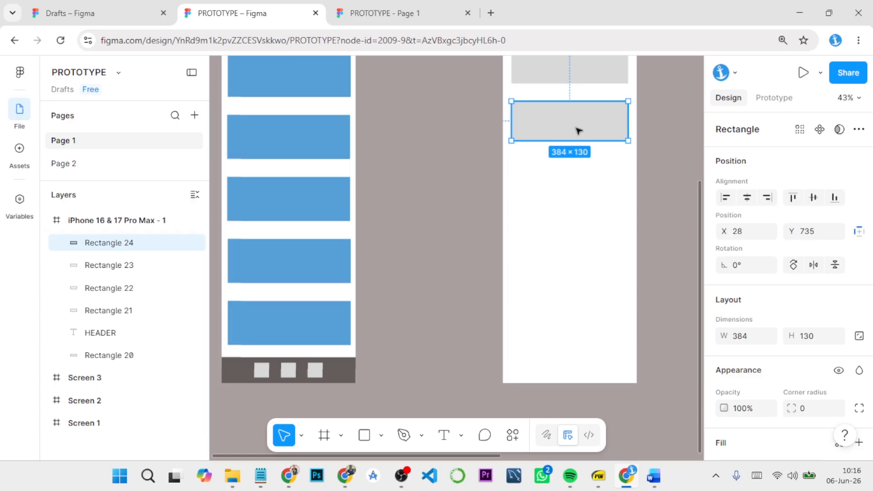
left_click_drag(577, 130, 576, 181)
key("ctrl+z")
Step: Copy the lowest content rectangle to Y 923 and repeat the duplication three times at the same spacing down to Y 1487
left_click_drag(578, 133, 578, 192, "alt")
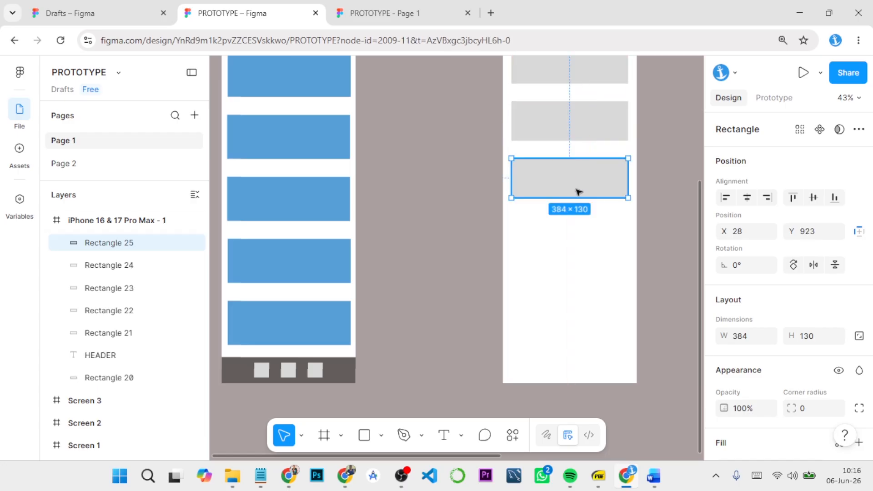
key("ctrl+d")
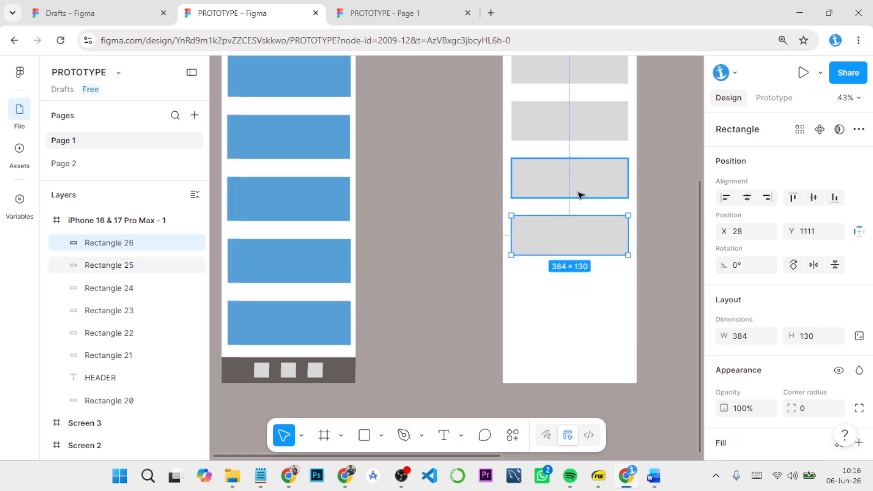
key("ctrl+d")
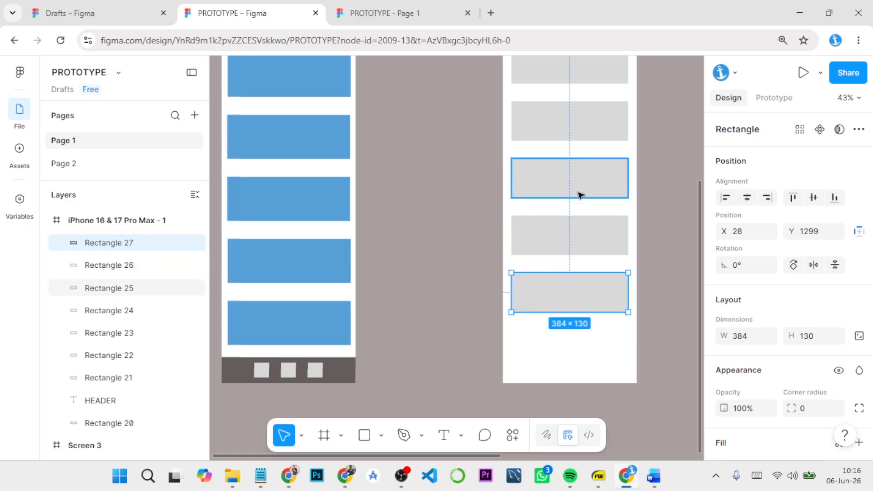
key("ctrl+d")
scroll(578, 200, "down", 3)
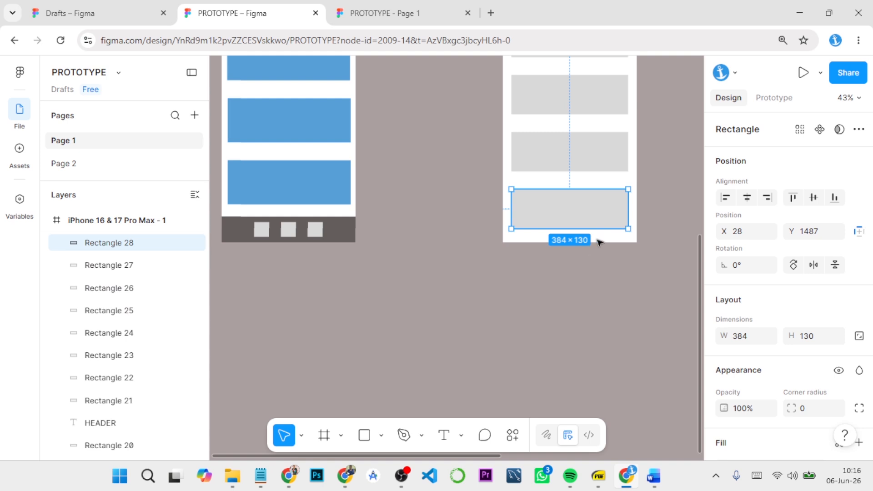
left_click(585, 246)
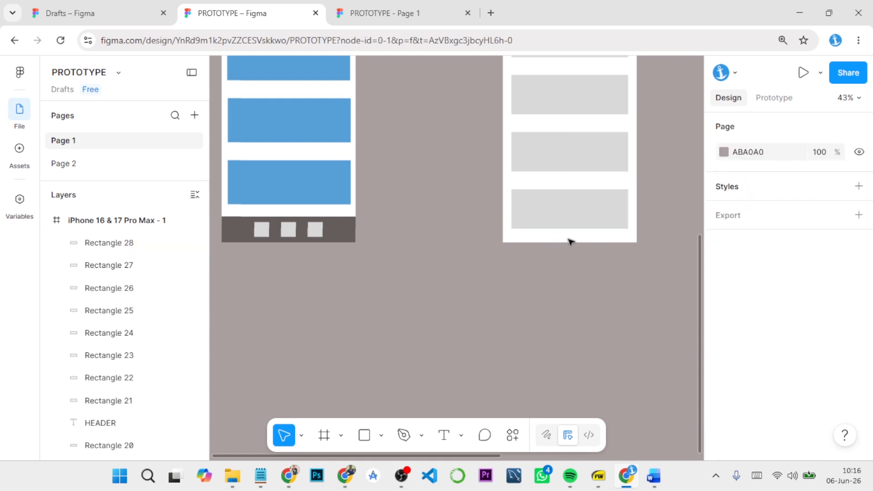
Step: Extend the new phone frame's height to about 1776 to make room for a footer
scroll(569, 245, "up", 10)
scroll(565, 268, "down", 2)
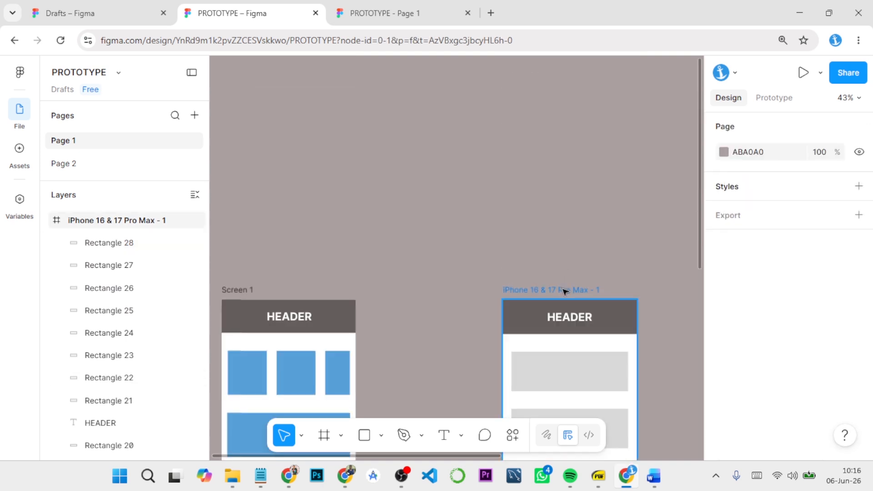
left_click(564, 291)
scroll(565, 258, "down", 12)
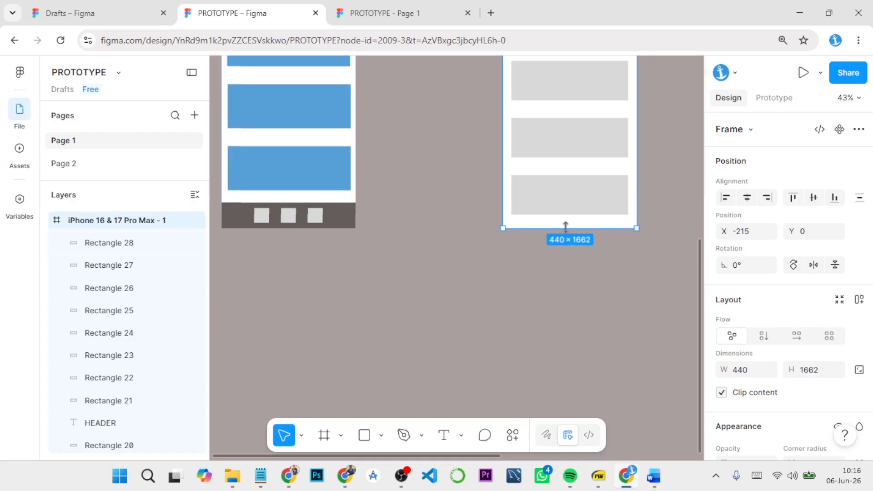
left_click_drag(565, 226, 569, 262)
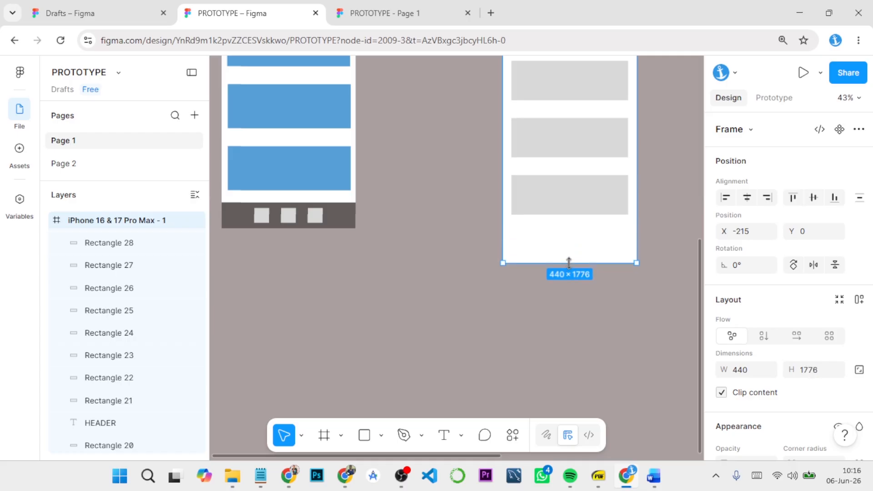
left_click(485, 347)
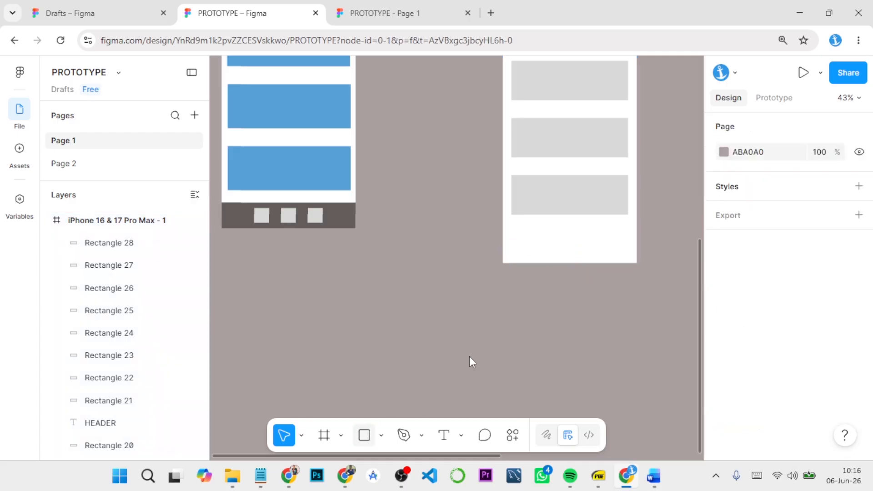
Step: Draw a full-width footer rectangle of about 440 × 92 along the bottom edge of the new frame
key("r")
mouse_move(502, 239)
left_mouse_down()
mouse_move(552, 259)
mouse_move(635, 260)
left_mouse_up()
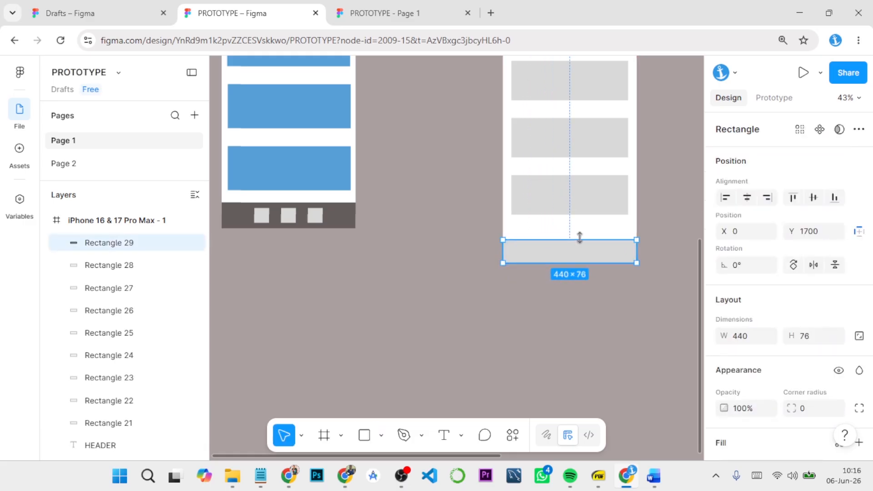
left_click_drag(579, 237, 579, 234)
left_click(494, 250)
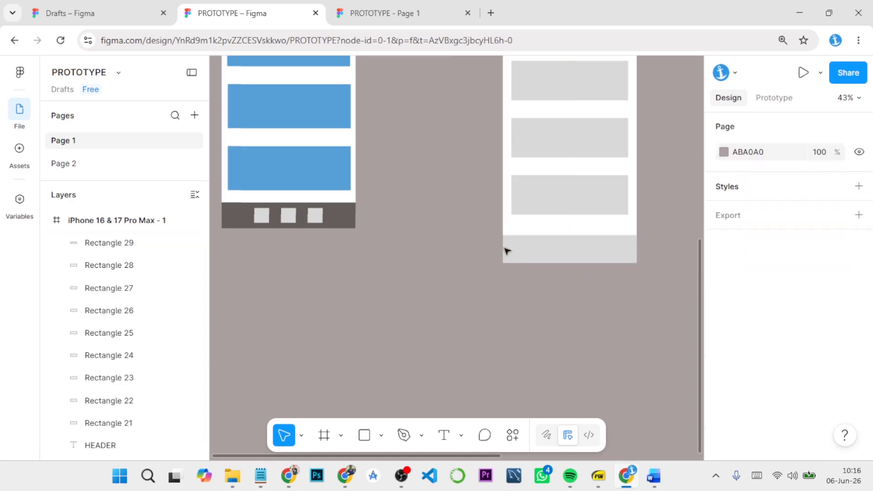
Step: Fill the new footer rectangle with the dark grey 635D5D sampled from Screen 1's footer
left_click(527, 250)
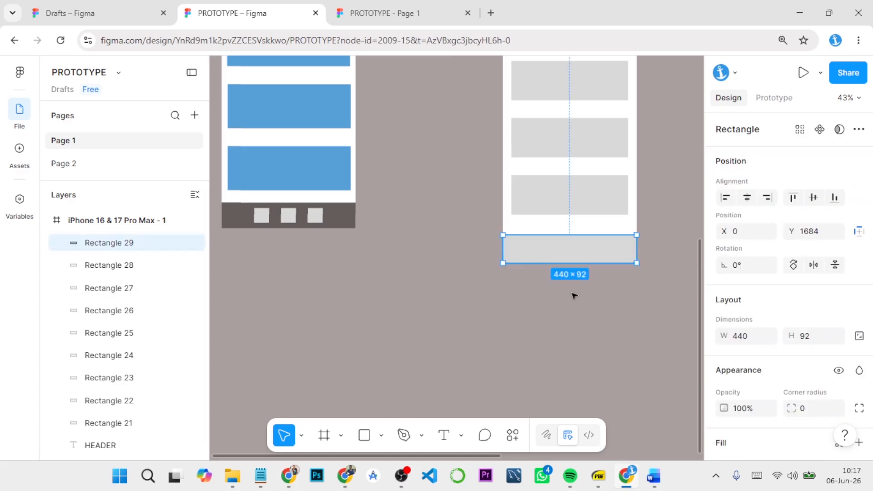
scroll(732, 359, "down", 3)
left_click(723, 340)
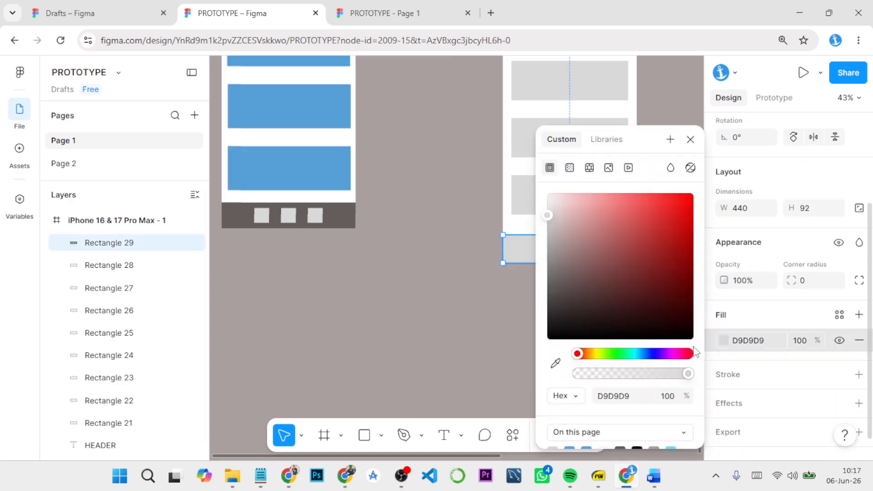
left_click(555, 362)
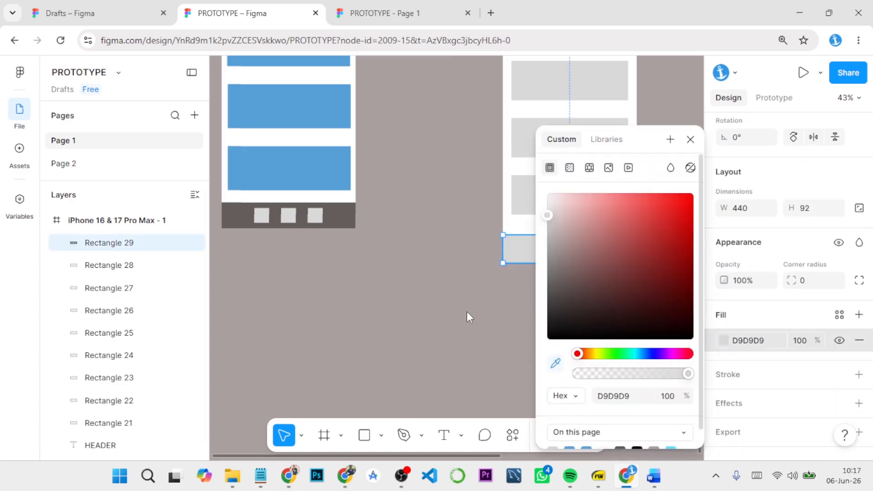
left_click(336, 208)
left_click(690, 139)
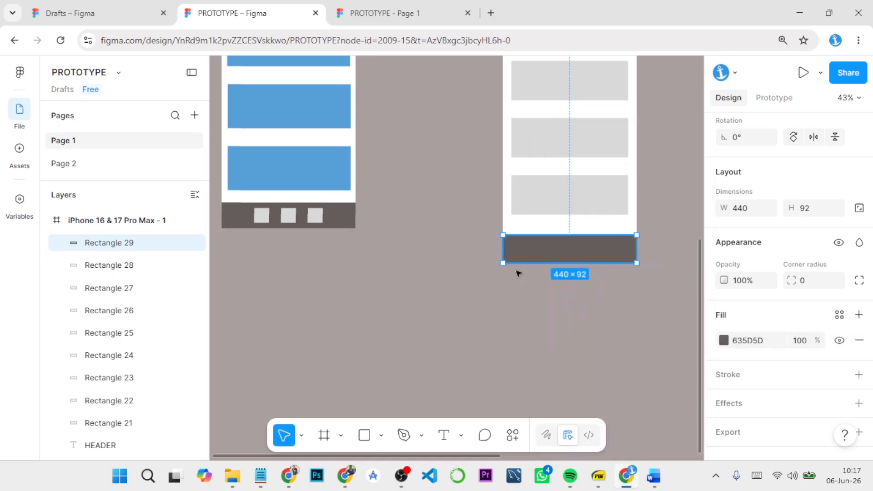
left_click(450, 304)
Step: Draw a 55 × 55 square in the new footer at X 81, Y 1702 and copy it twice in a row, ending at X 249
left_click(364, 434)
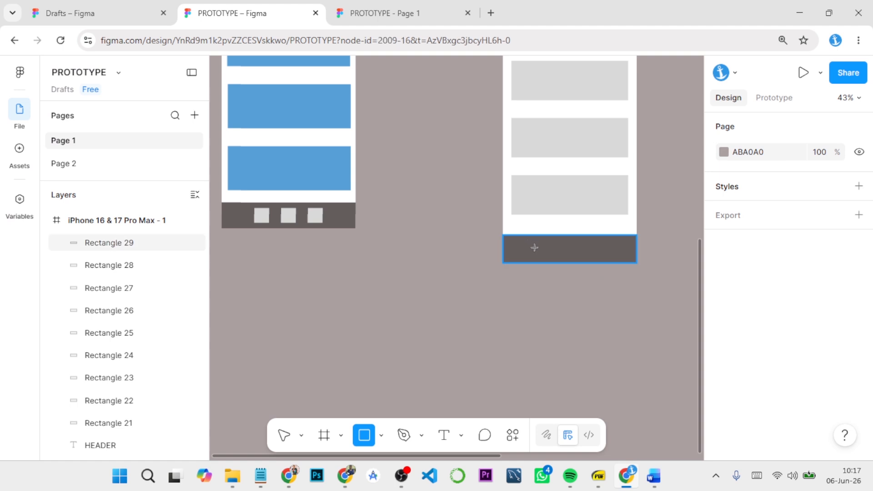
left_click_drag(526, 244, 544, 259)
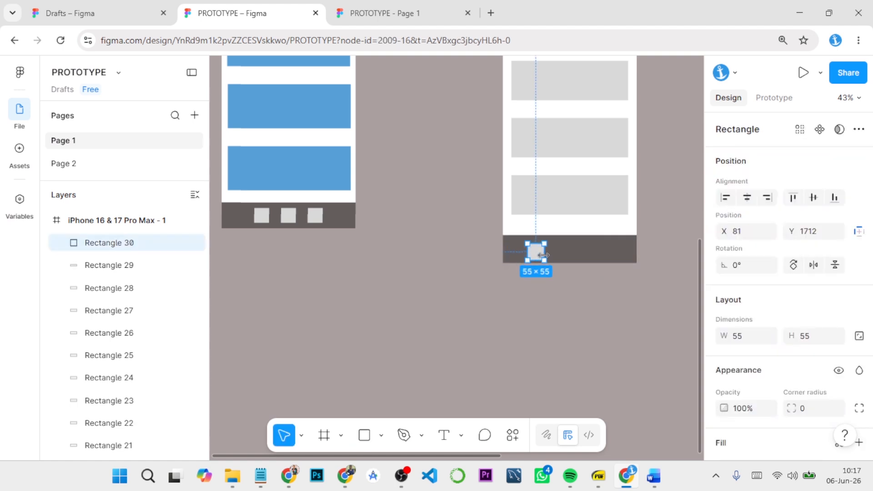
key("shift+Up")
left_click_drag(541, 250, 589, 254)
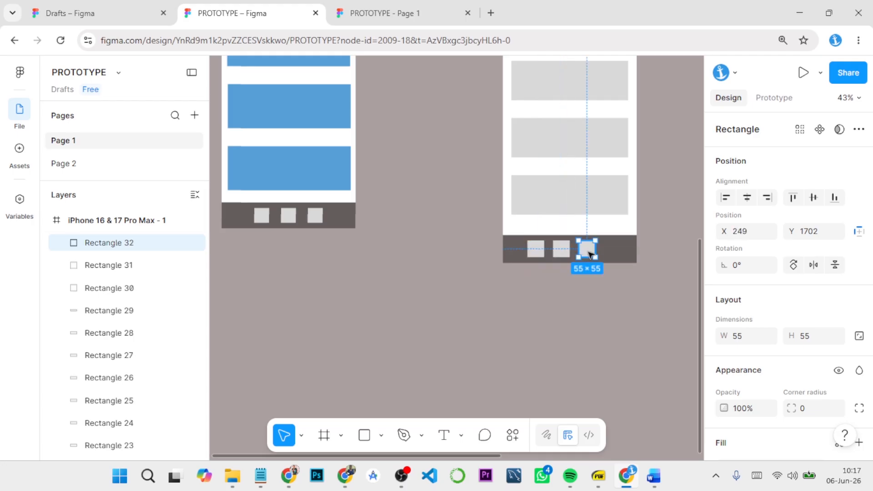
Step: Select the three footer squares together and centre them horizontally in the new footer bar
left_click_drag(608, 282, 558, 252)
left_click(546, 296)
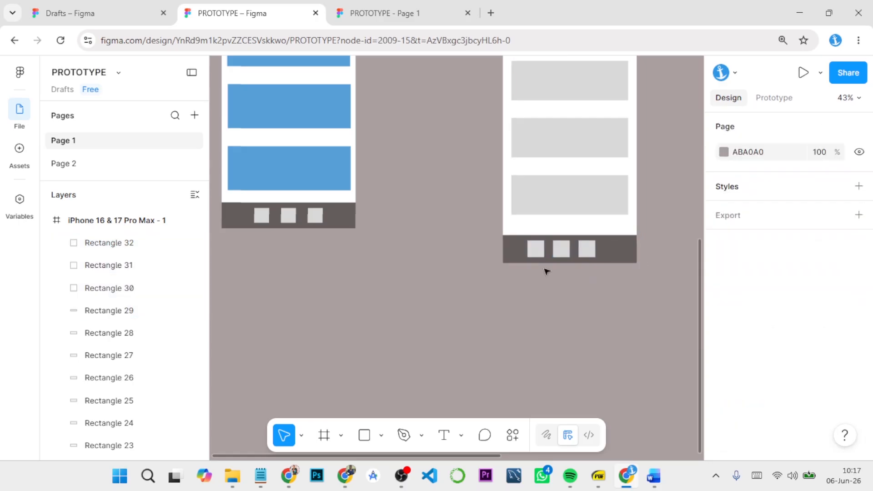
left_click(536, 249)
left_click(562, 250, "shift")
left_click(586, 249, "shift")
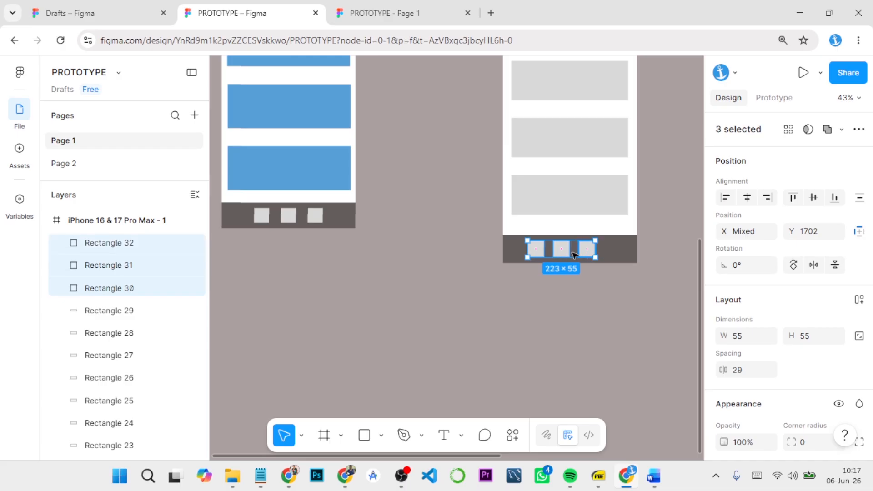
left_click_drag(566, 254, 576, 256)
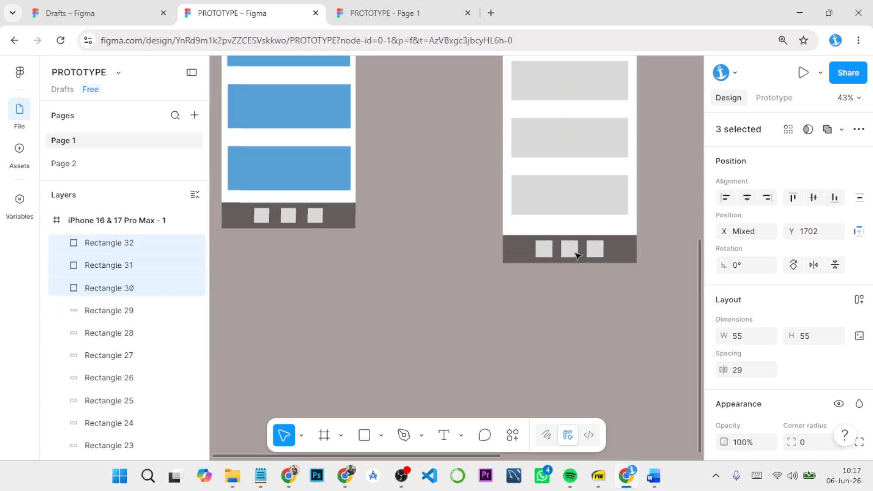
left_click(587, 302)
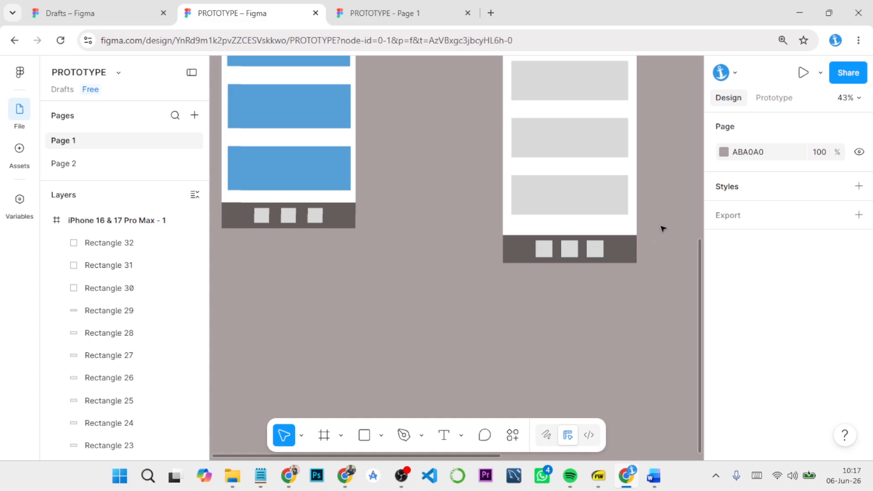
Step: Close the old prototype preview, present the new phone frame and scroll through its content cards
key("shift+1")
left_click(423, 74)
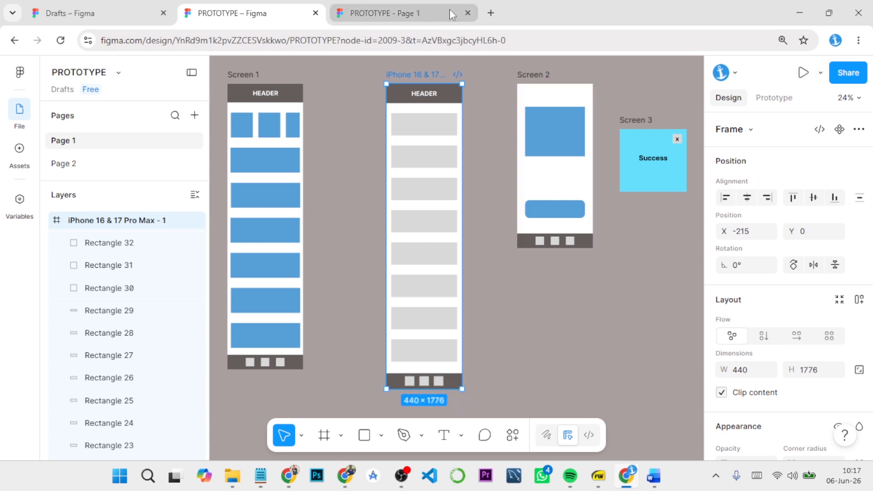
left_click(467, 12)
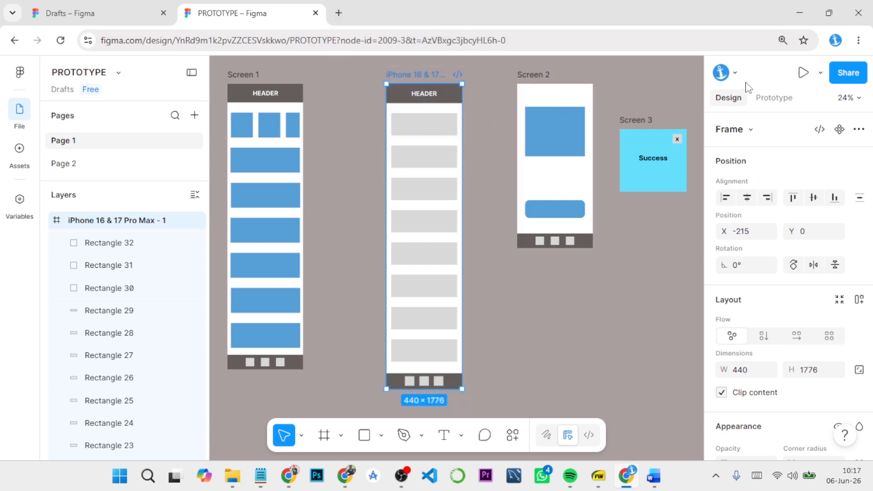
left_click(802, 73)
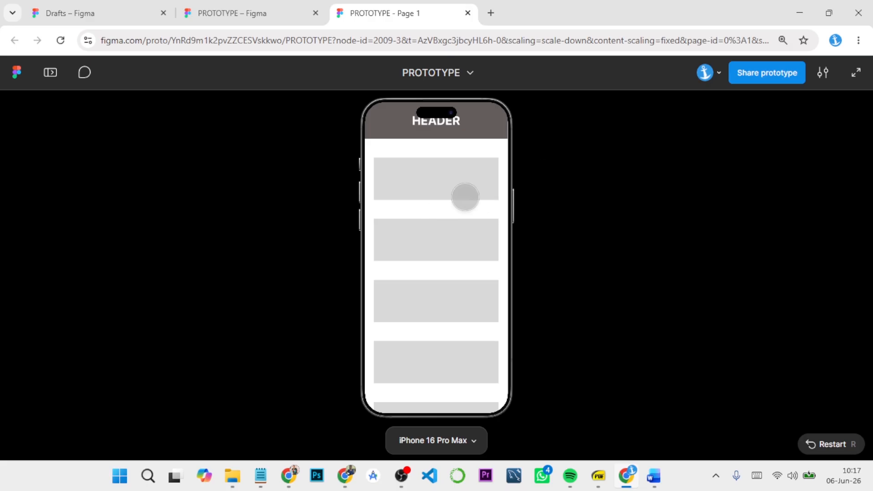
left_click_drag(431, 328, 432, 152)
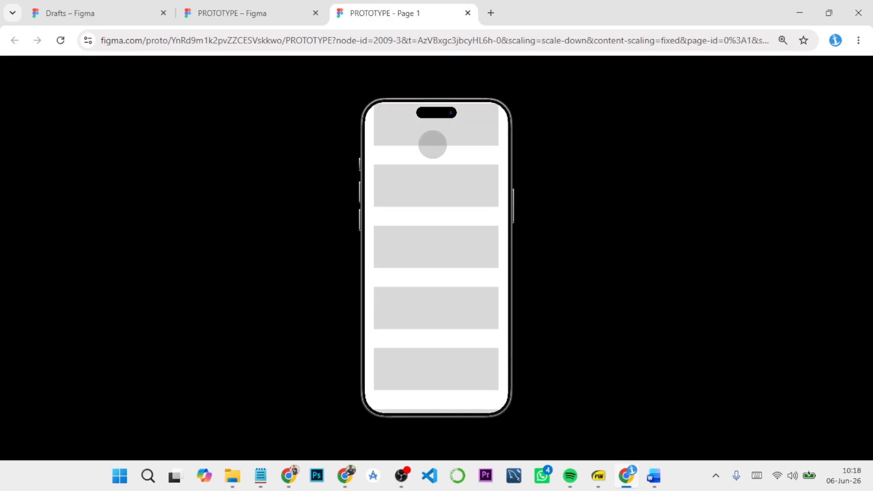
Step: Scroll the phone prototype preview back up to the header, test its scrolling, and return to the PROTOTYPE design file
left_click_drag(427, 300, 433, 371)
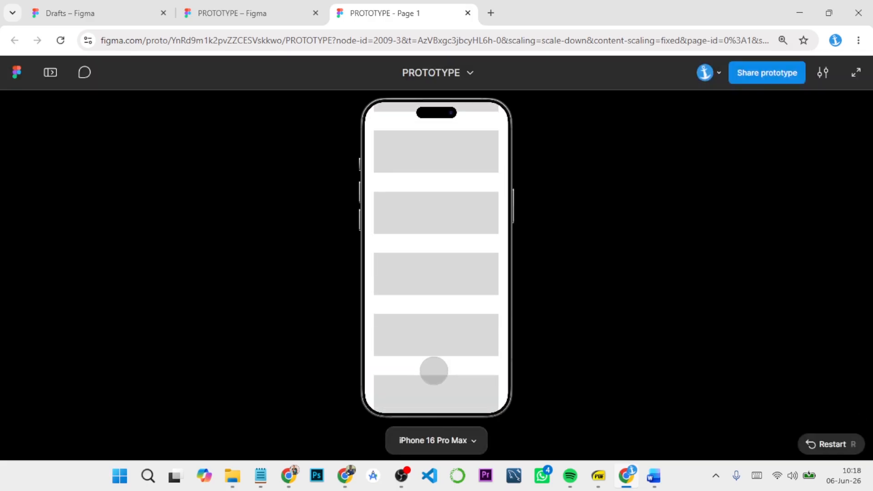
left_click_drag(430, 220, 431, 368)
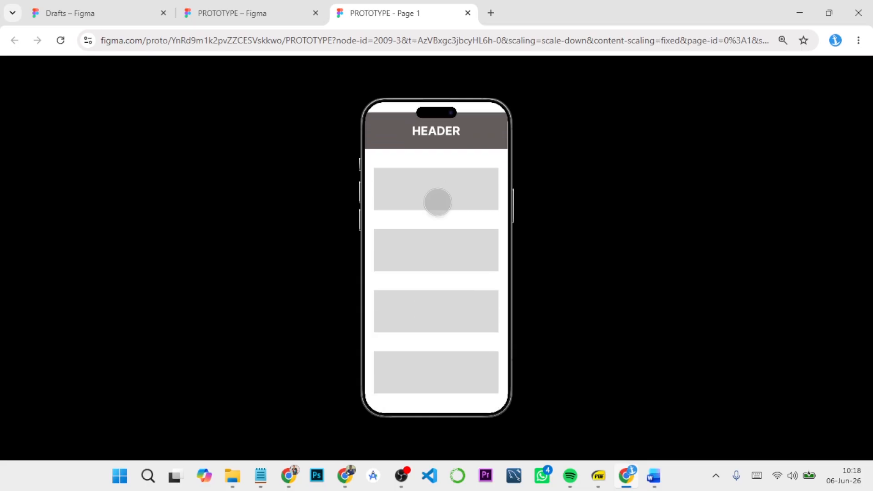
left_click_drag(432, 330, 456, 362)
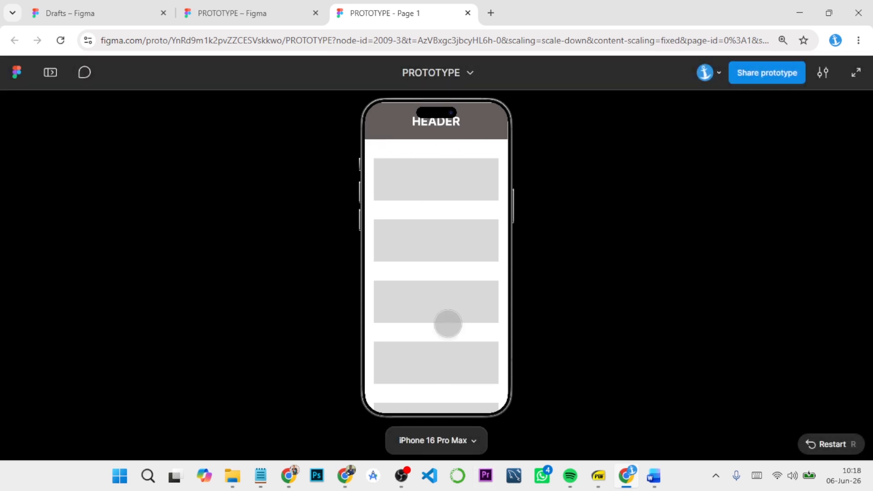
left_click(274, 4)
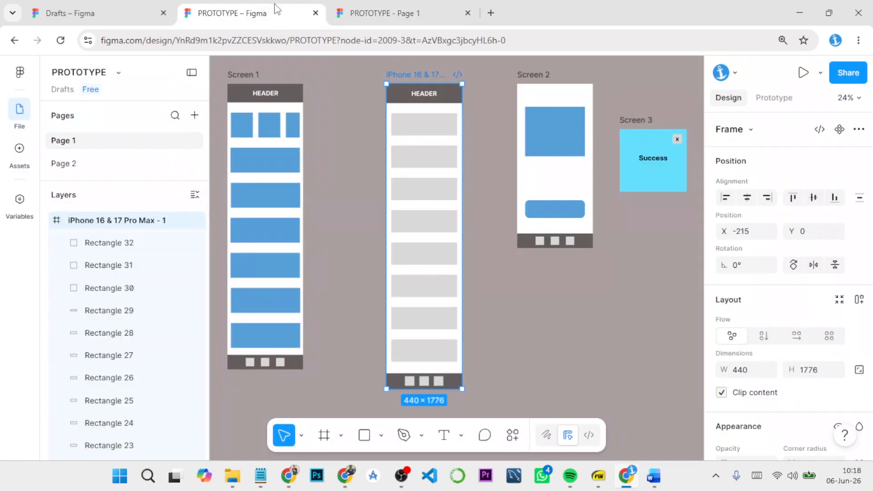
Step: Group the HEADER text with its dark bar in the new phone frame
left_click(475, 169)
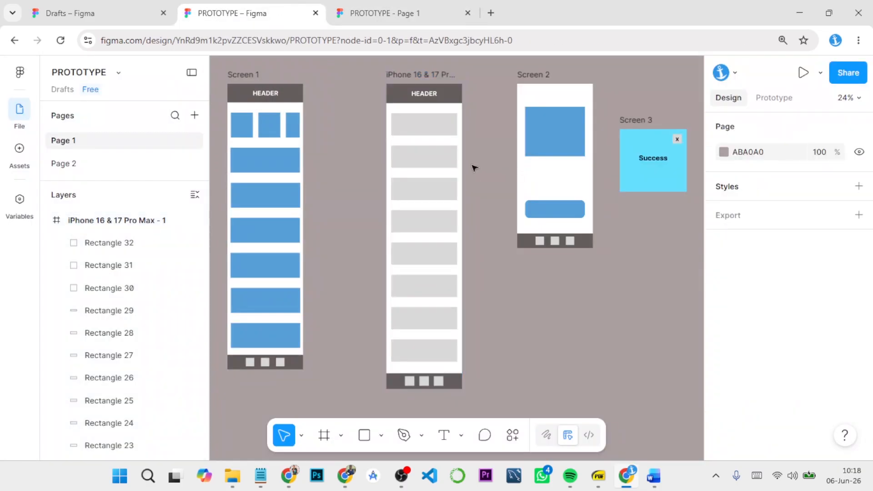
left_click(454, 96)
left_click(454, 95)
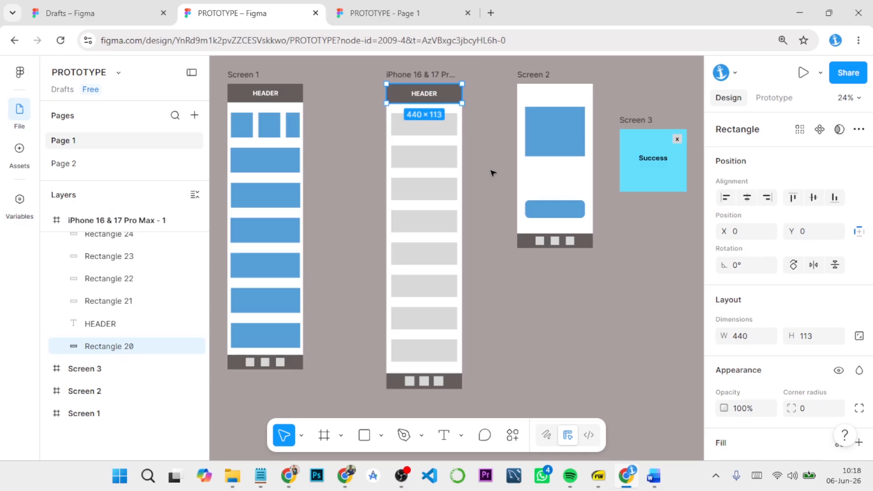
scroll(481, 167, "up", 5)
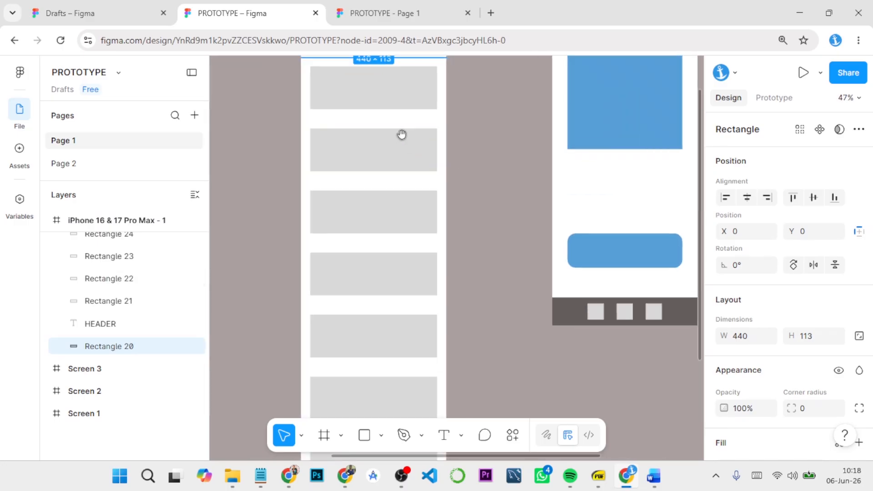
left_click_drag(401, 135, 426, 251)
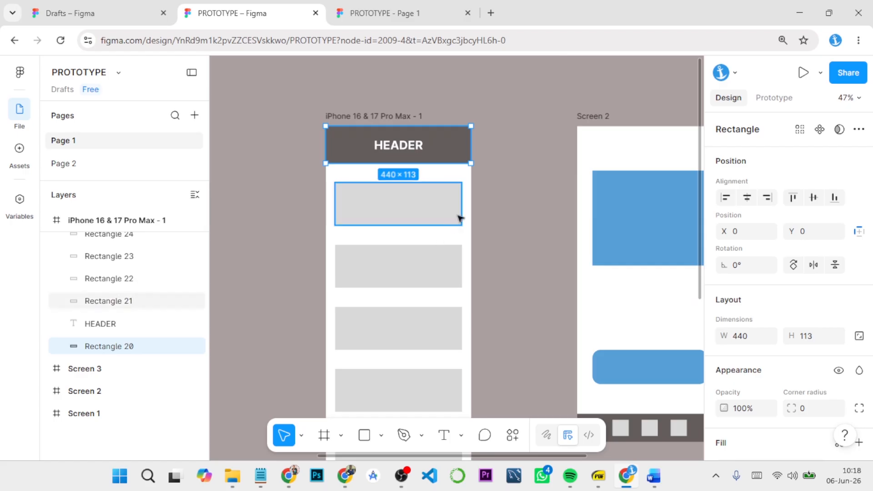
left_click(411, 146)
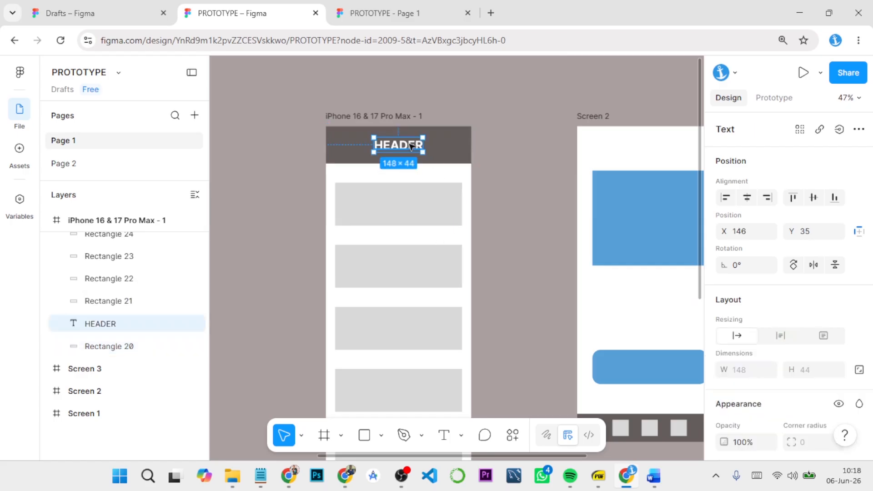
left_click(448, 156, "shift")
right_click(146, 335)
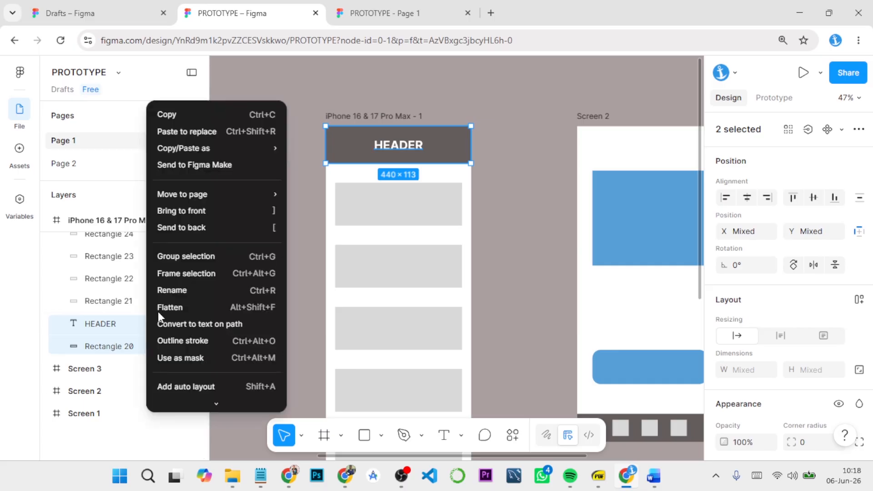
left_click(192, 258)
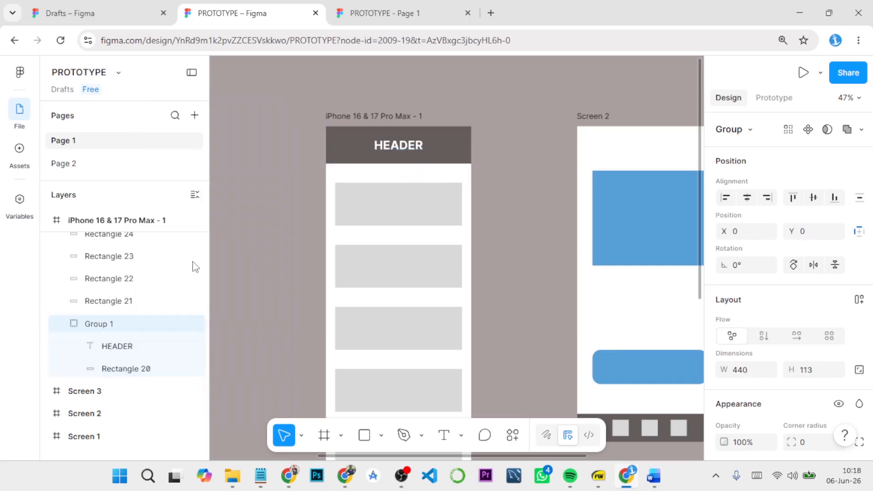
Step: Rename the new header group as "header"
double_click(109, 324)
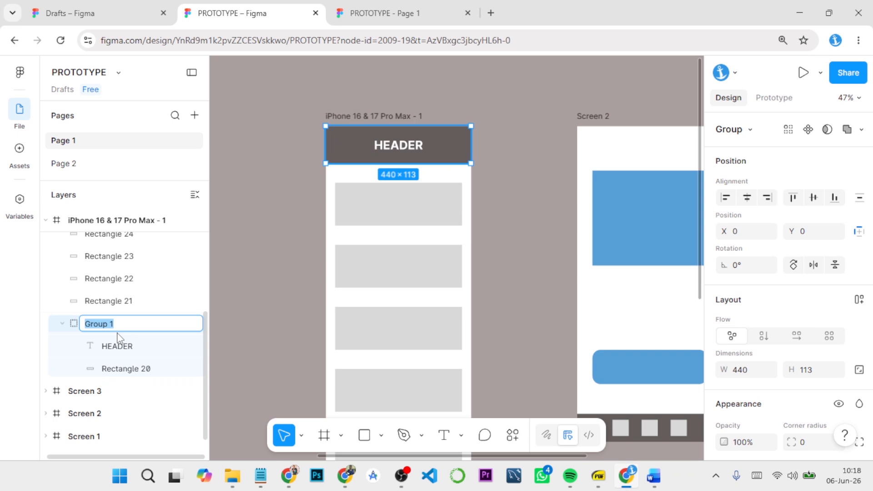
type("header")
key("Return")
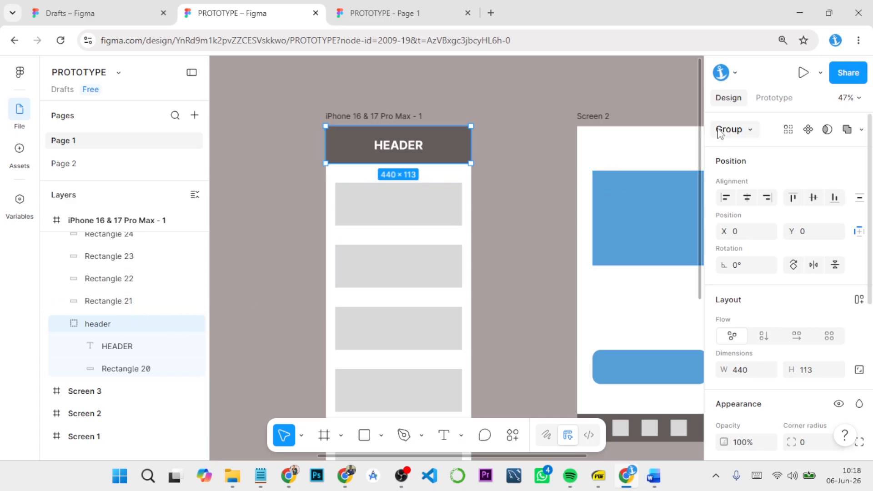
Step: Set the header group's prototype scroll position to Fixed (stay in place)
scroll(794, 271, "down", 1)
scroll(791, 271, "down", 3)
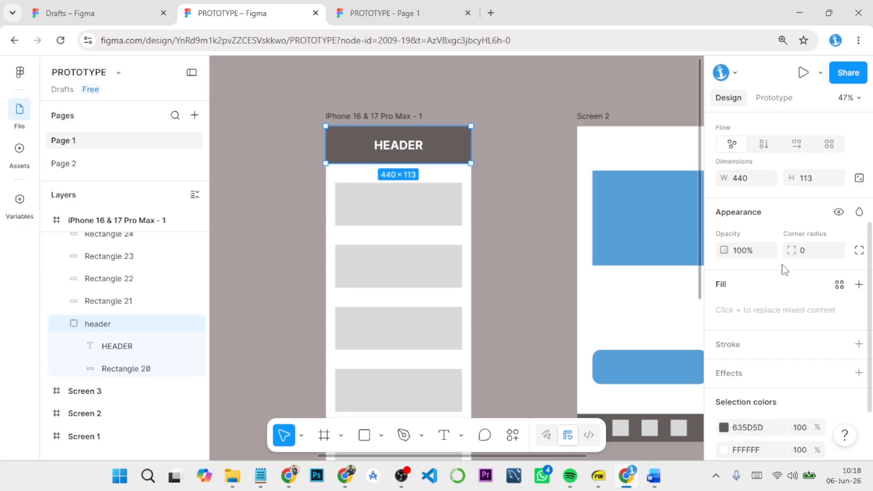
scroll(784, 269, "up", 4)
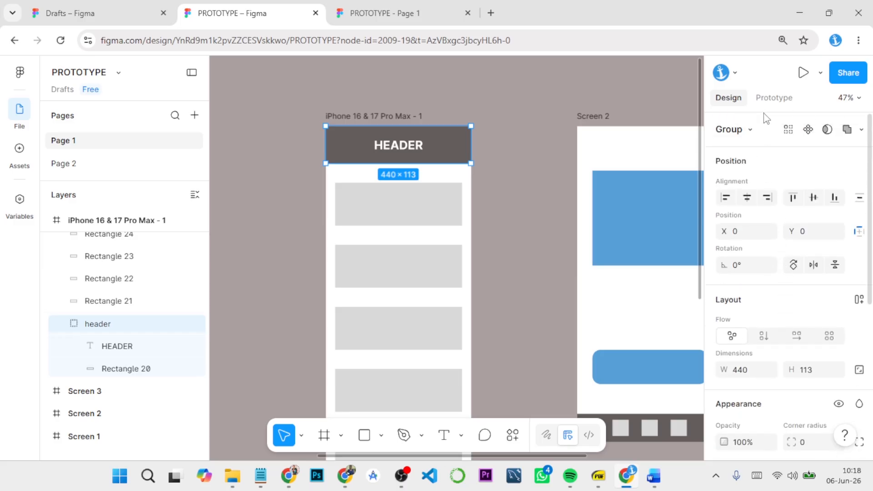
left_click(772, 97)
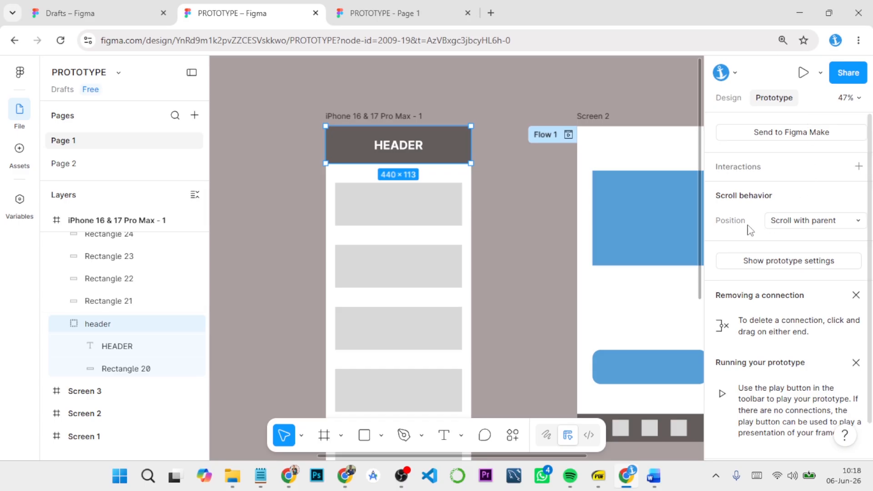
left_click(799, 221)
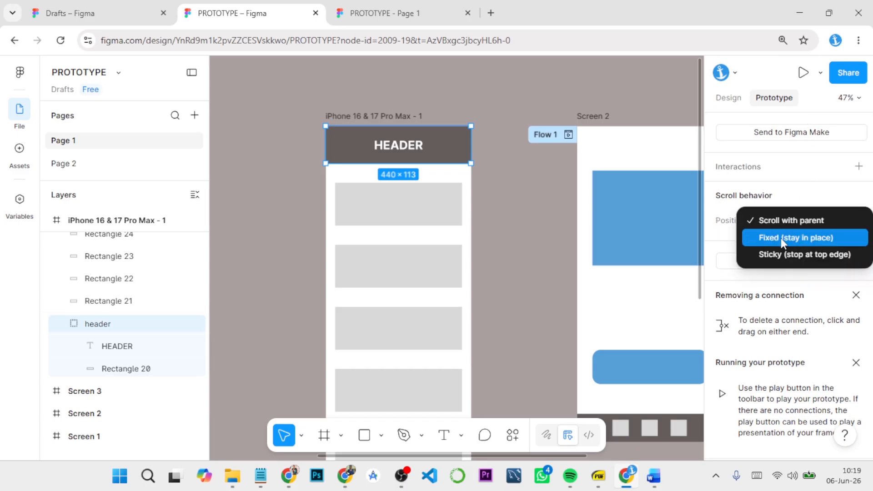
left_click(805, 238)
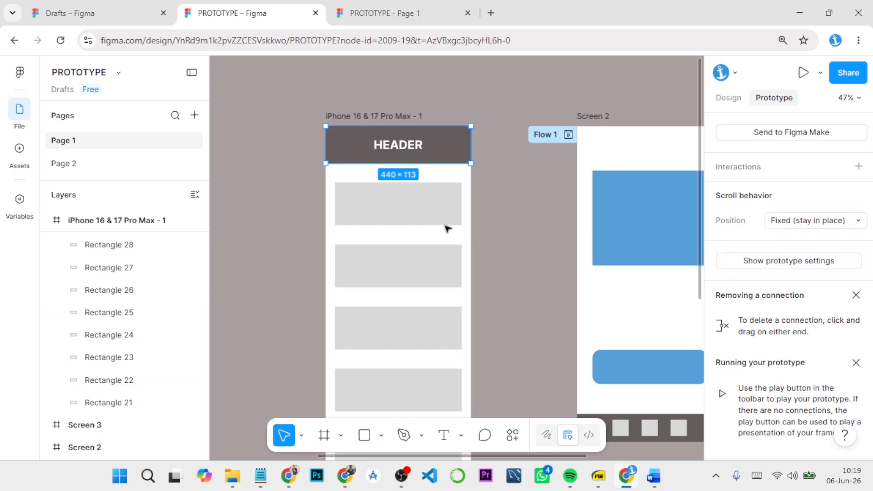
Step: Group the footer bar of the new phone frame together with its three squares
scroll(441, 227, "down", 5)
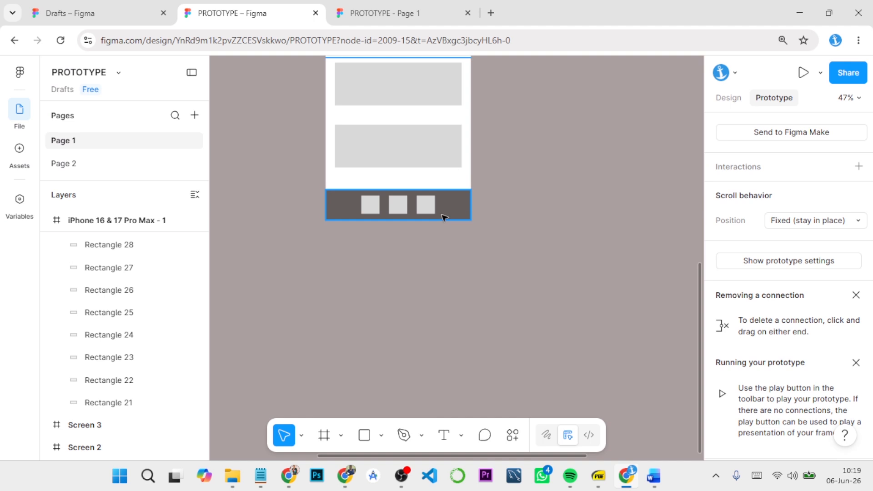
left_click(445, 217)
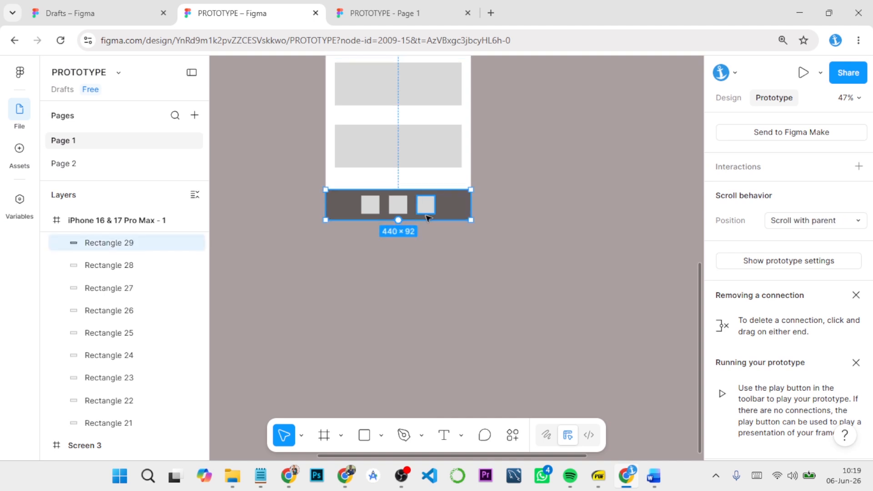
left_click(426, 210, "shift")
left_click(371, 207, "shift")
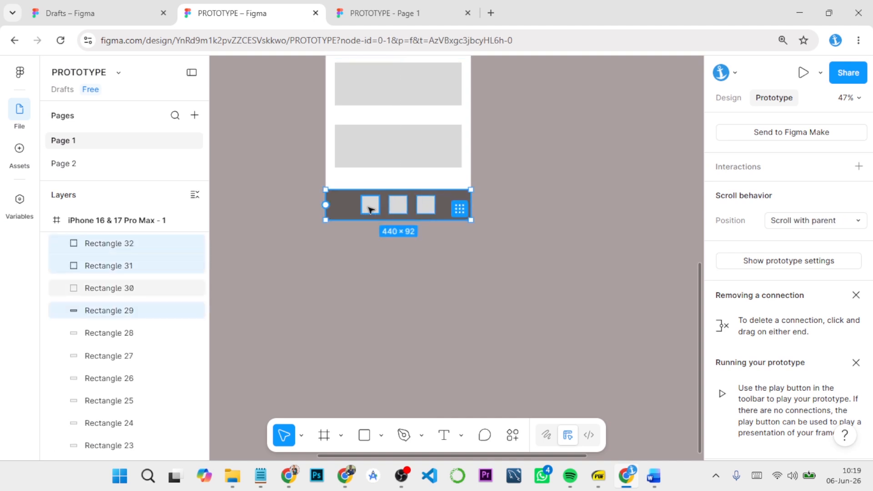
right_click(403, 208)
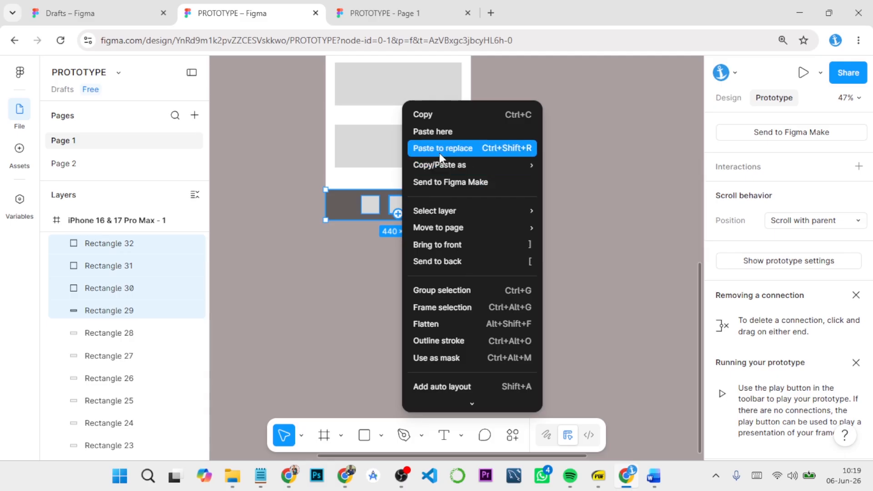
left_click(437, 290)
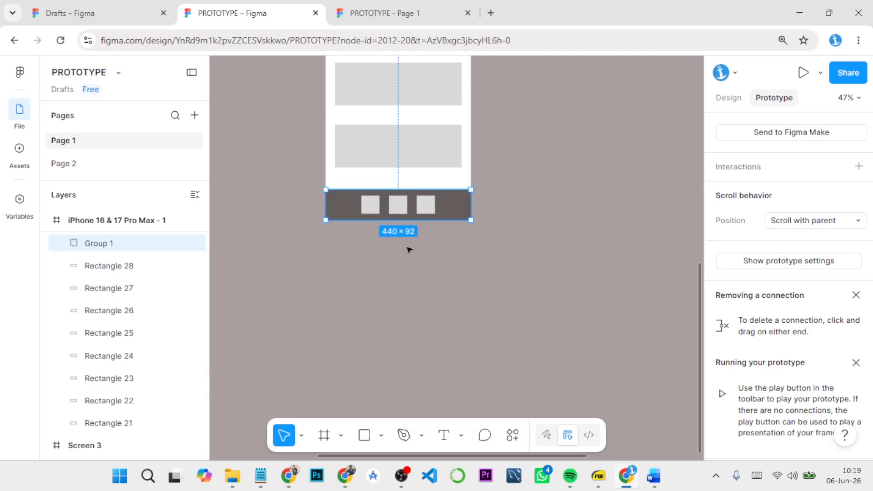
Step: Rename the footer group as "footer" and set its prototype scroll position to Fixed (stay in place)
double_click(109, 246)
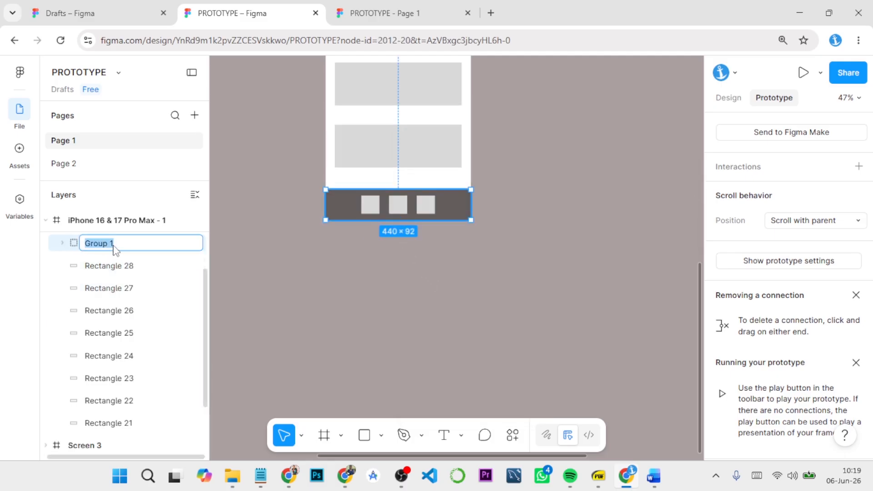
type("footer")
key("Return")
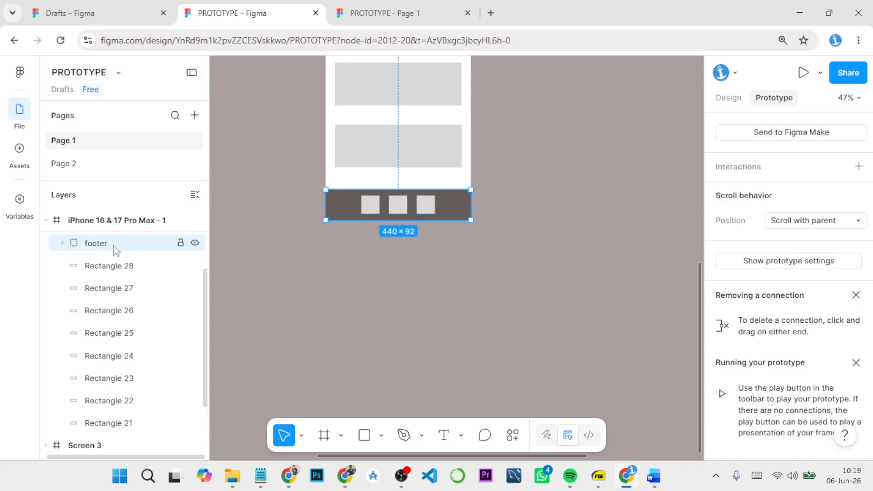
left_click(790, 221)
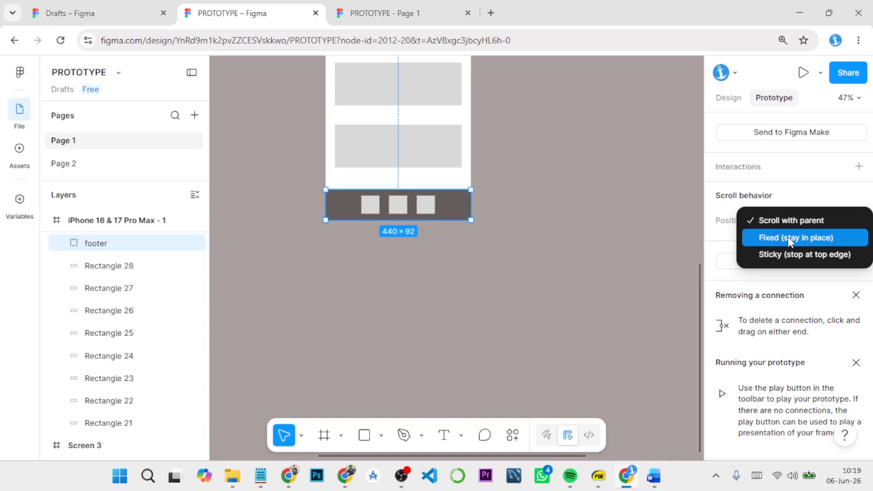
left_click(788, 236)
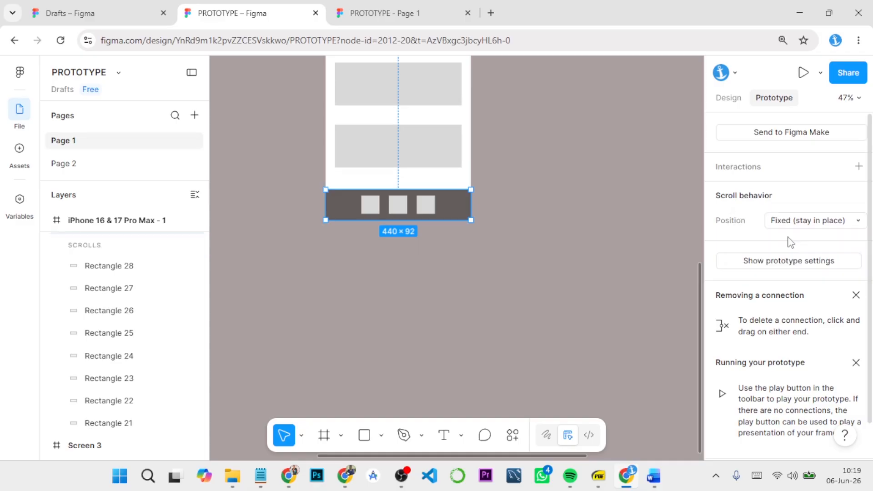
Step: Set the footer group's vertical constraint to Bottom and review its scroll position setting
left_click(735, 98)
scroll(771, 259, "down", 5)
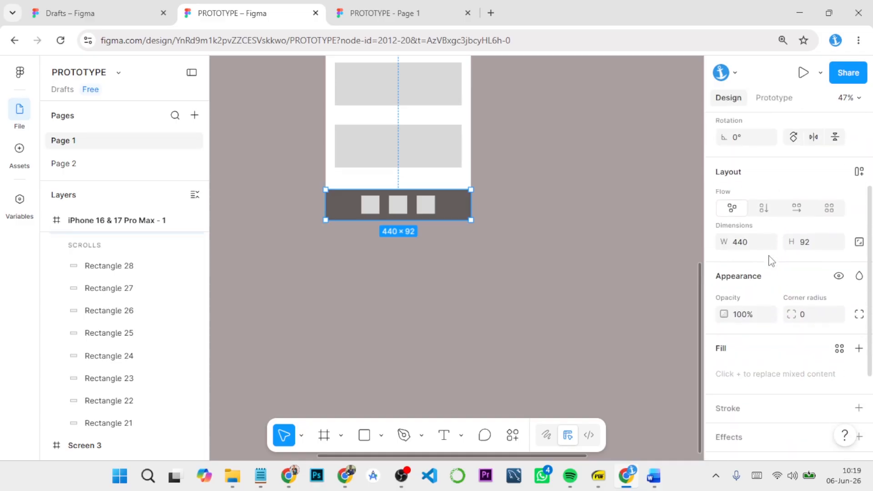
scroll(859, 236, "up", 5)
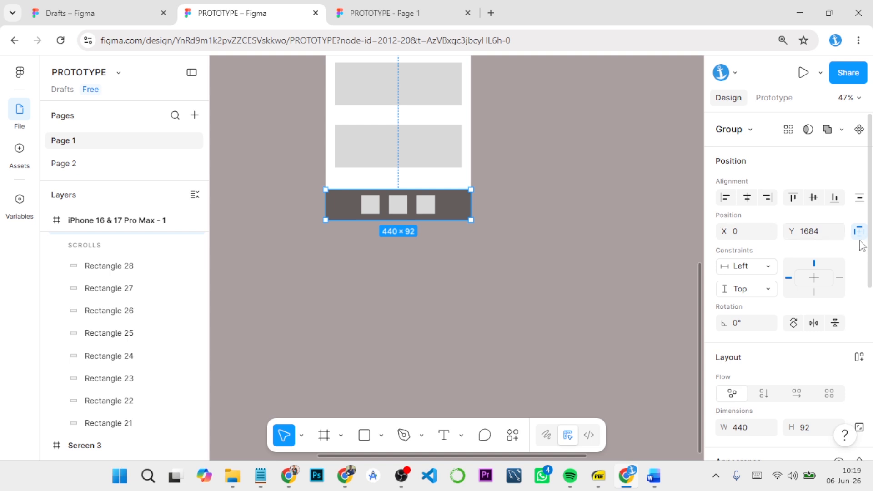
left_click(771, 291)
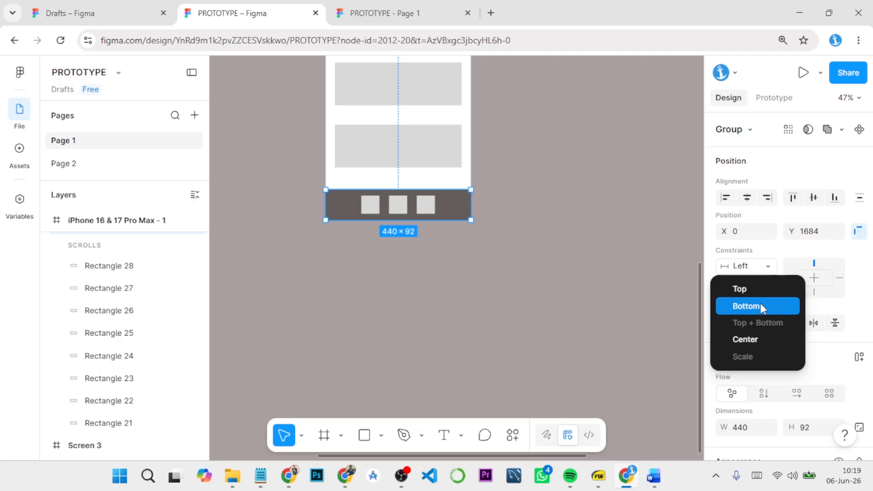
left_click(760, 306)
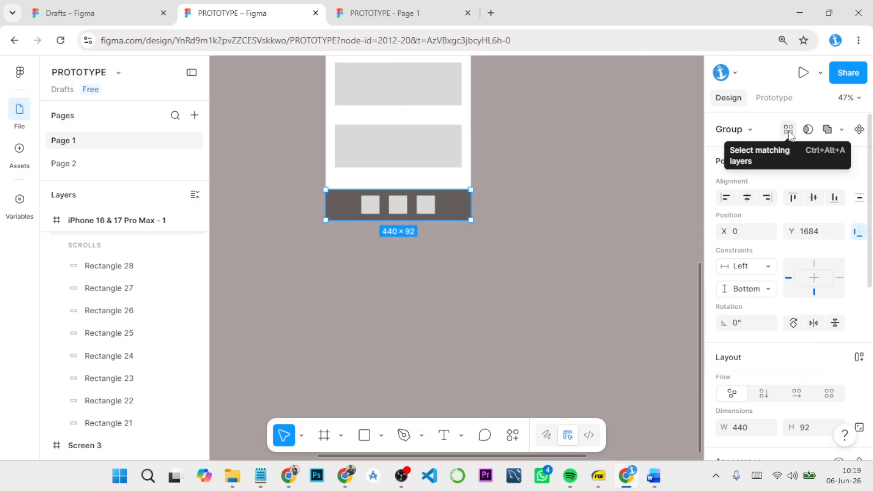
left_click(774, 97)
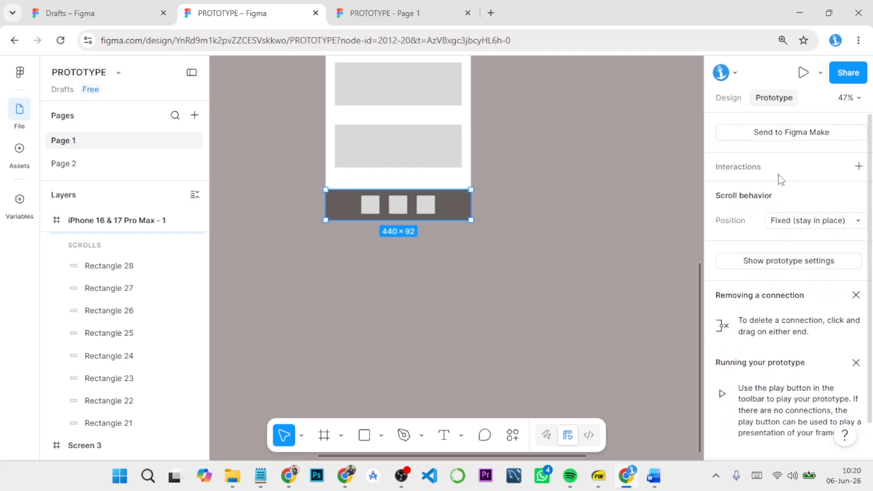
left_click(728, 98)
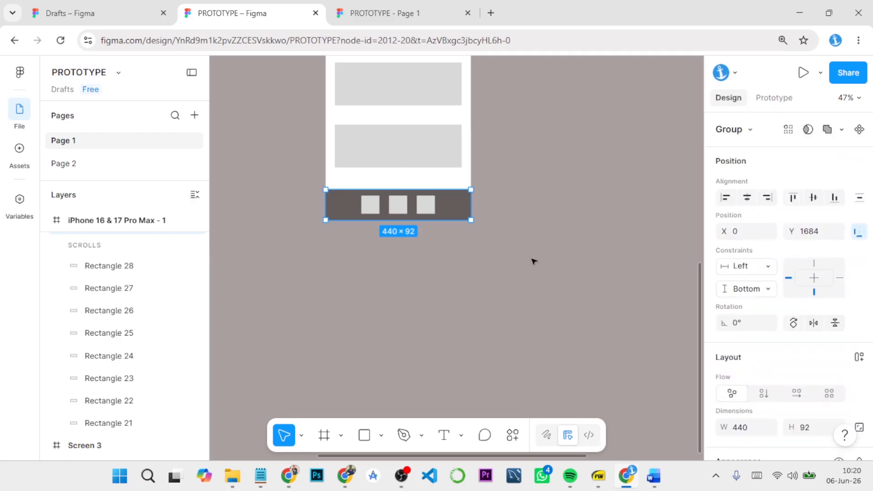
Step: Preview the new phone frame as a prototype and scroll its content to test the fixed header and footer
scroll(534, 258, "up", 10)
left_click(520, 226)
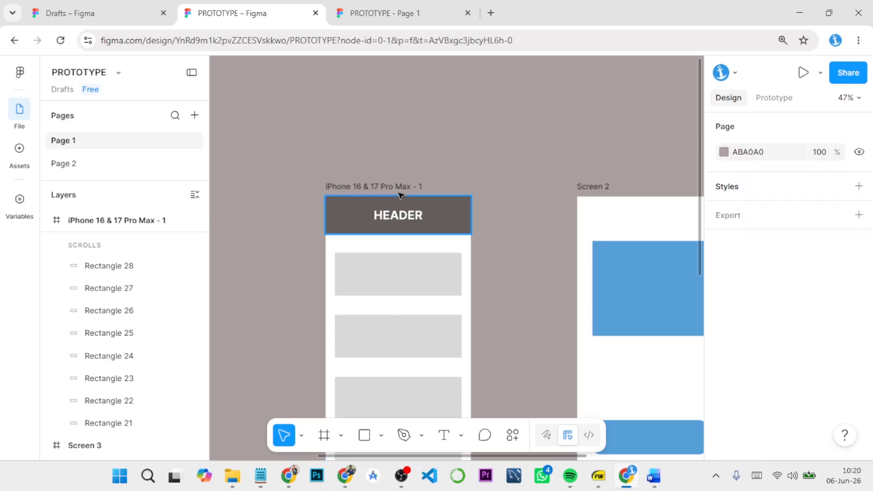
left_click(393, 187)
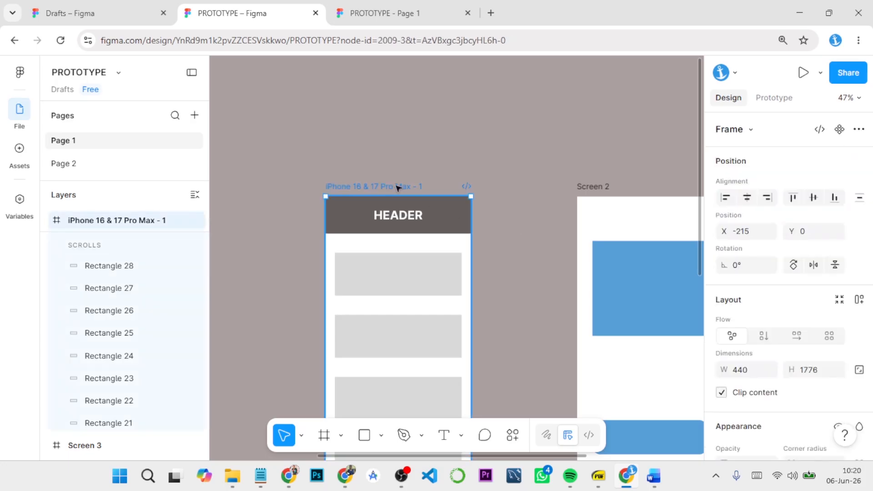
left_click(802, 72)
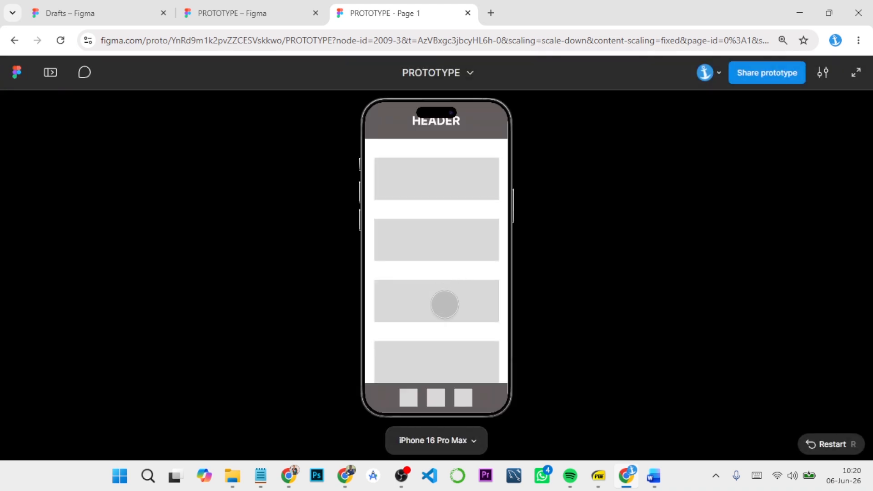
left_click_drag(440, 334, 389, 124)
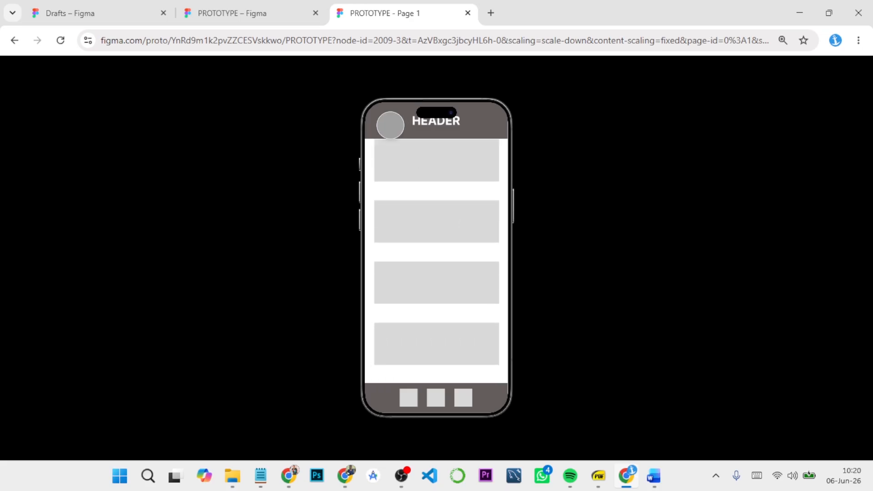
left_click_drag(476, 360, 449, 286)
left_click_drag(453, 213, 477, 232)
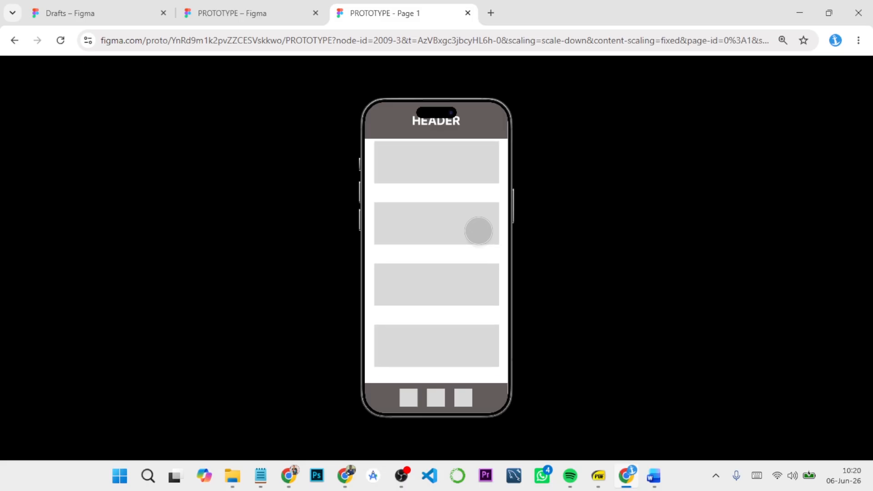
Step: Return to the design file and narrow the first content rectangle below the header to 118 × 130
left_click(272, 5)
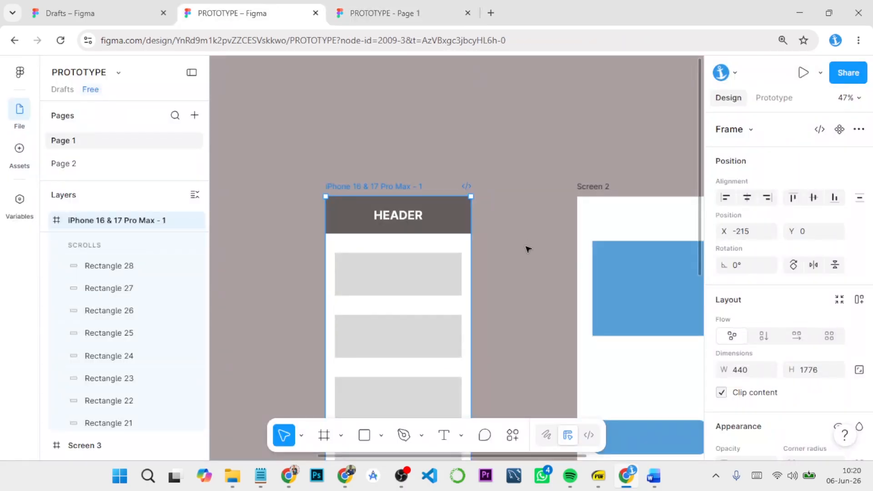
scroll(526, 247, "down", 3)
scroll(527, 248, "up", 3)
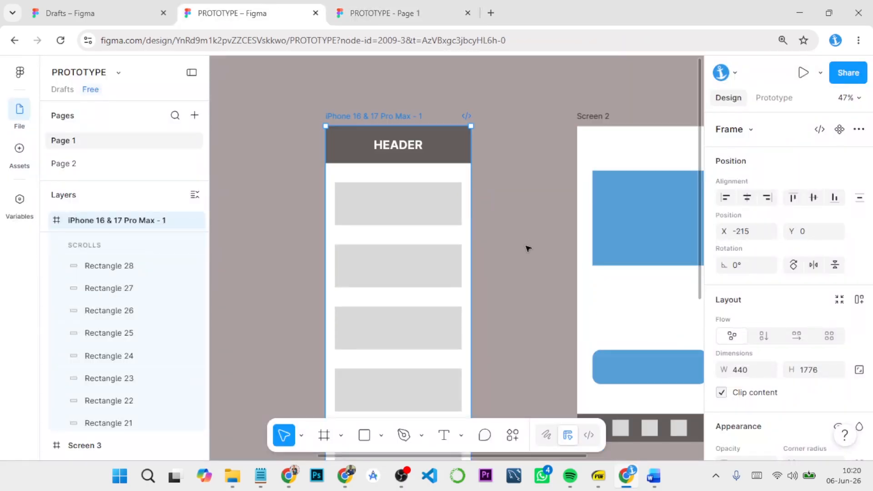
left_click(415, 212)
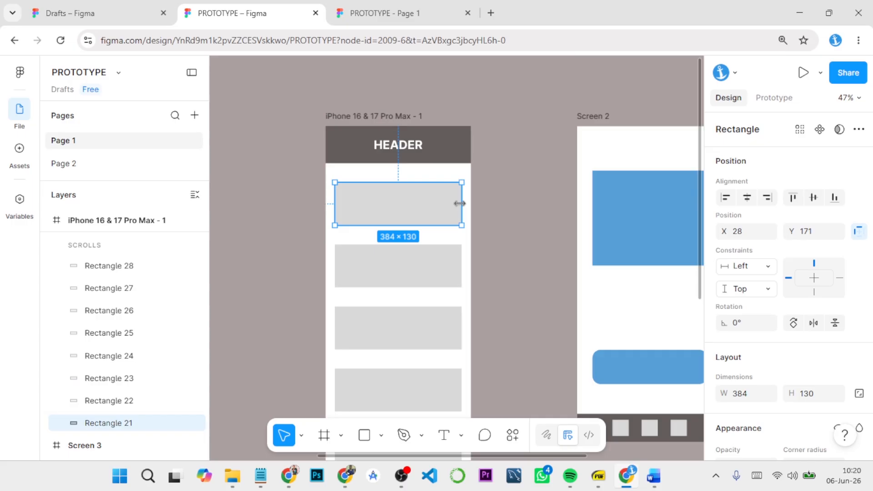
left_click_drag(436, 202, 375, 203)
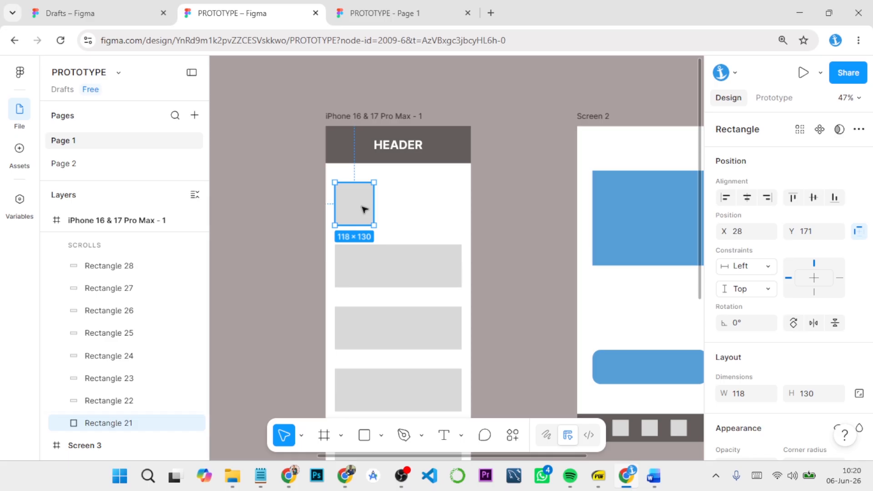
Step: Duplicate the narrowed rectangle twice to its right, making a row of three with 30 spacing
left_click_drag(363, 208, 467, 211)
left_click_drag(415, 212, 450, 210)
left_click(518, 193)
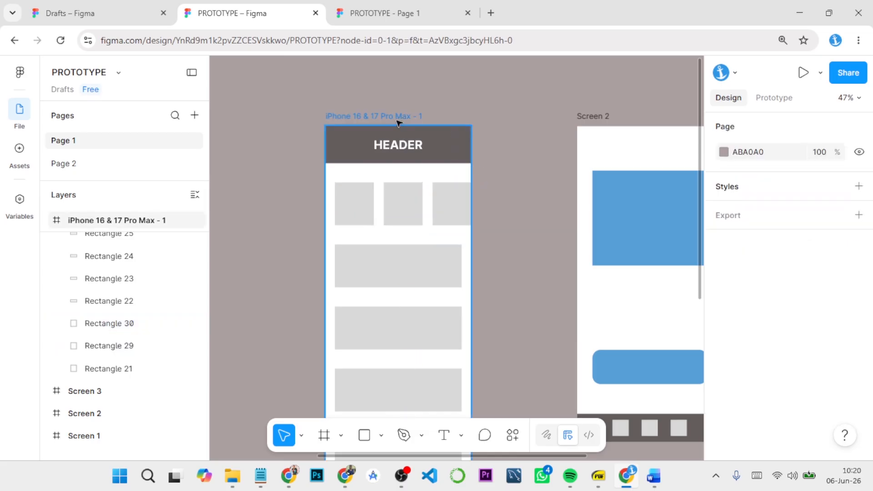
Step: Preview the phone frame with the row of three rectangles, test its scrolling, and return to the design
left_click(415, 126)
left_click(802, 73)
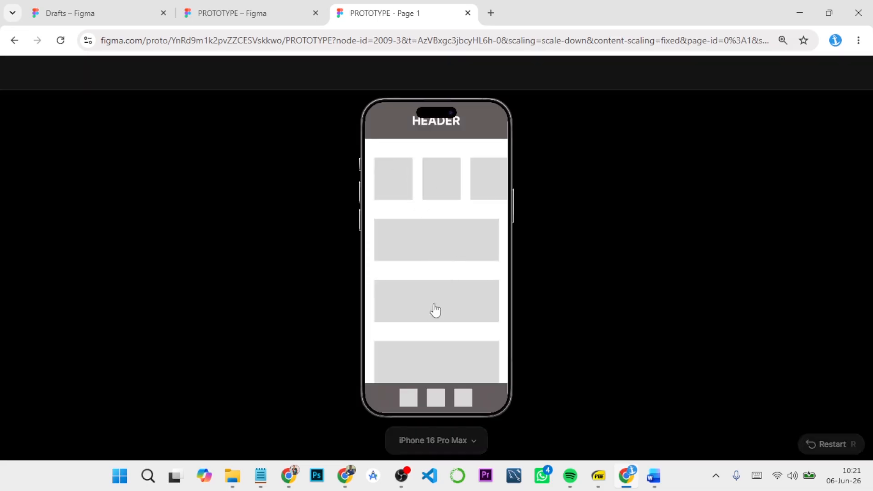
left_click_drag(435, 311, 469, 272)
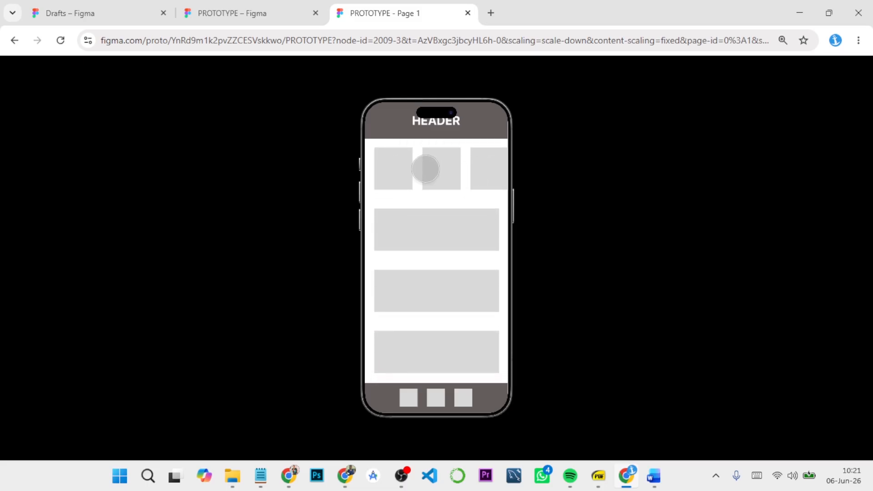
left_click(285, 15)
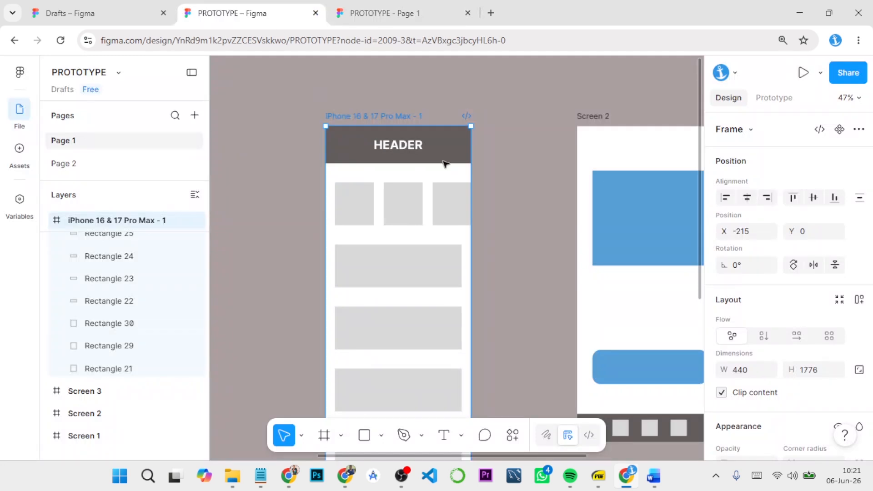
Step: Select the three small rectangles below the header and move them out of the phone frame, to its right
left_click(396, 195)
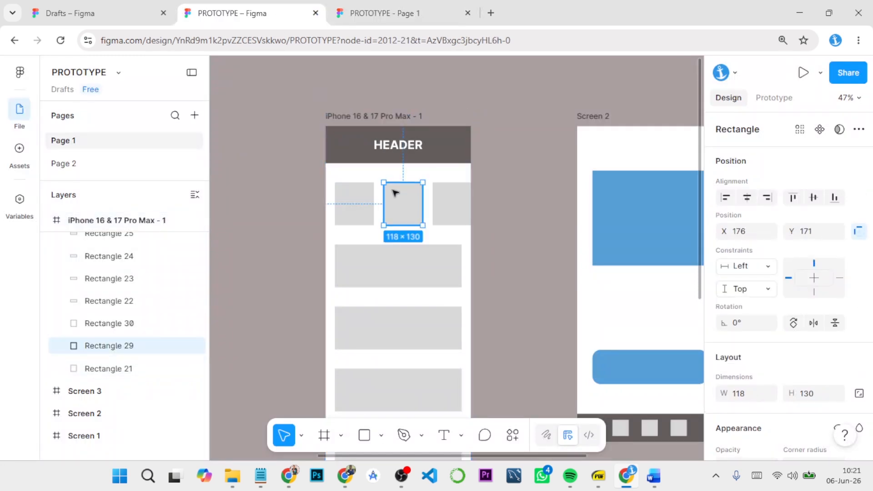
left_click(362, 198)
left_click(458, 215)
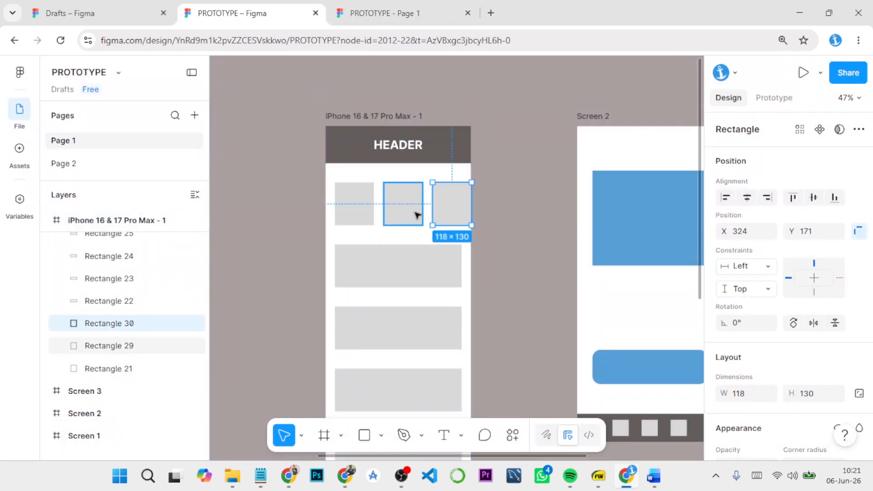
left_click(414, 215, "shift")
left_click(349, 221, "shift")
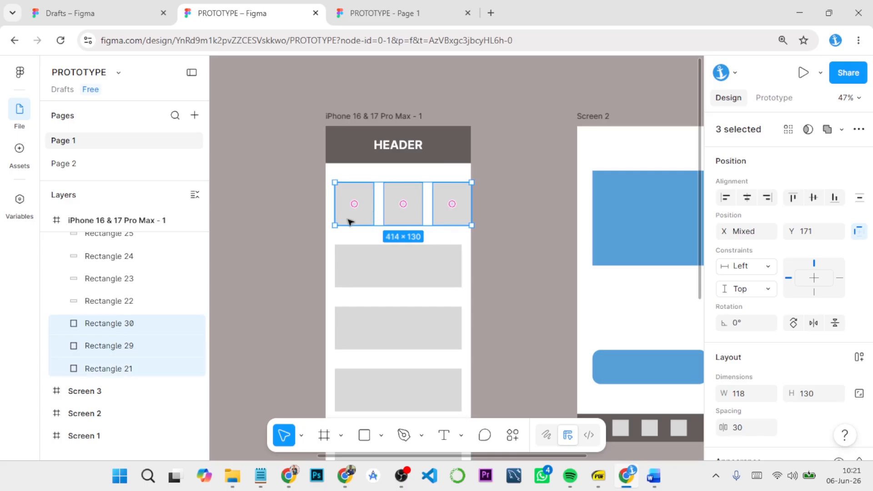
scroll(118, 277, "up", 5)
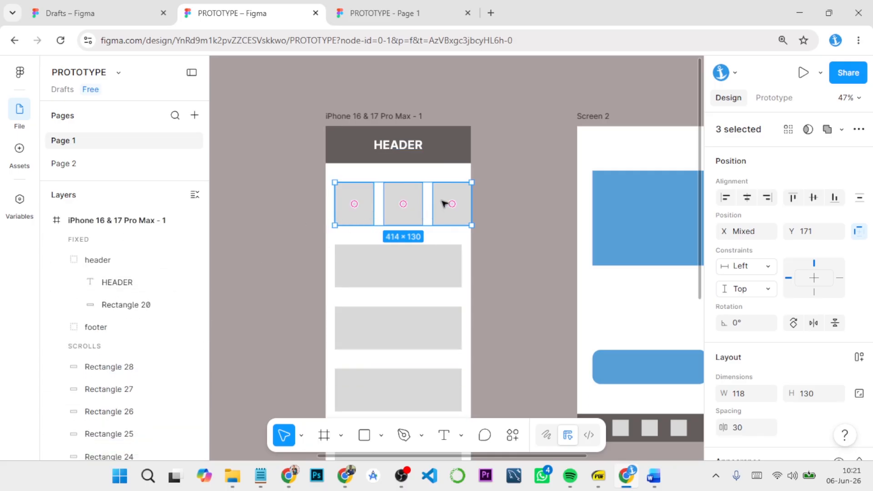
left_click_drag(400, 218, 543, 218)
Step: Extend the row to six rectangles by duplicating the last one three times rightward with 30 spacing
left_click(590, 214)
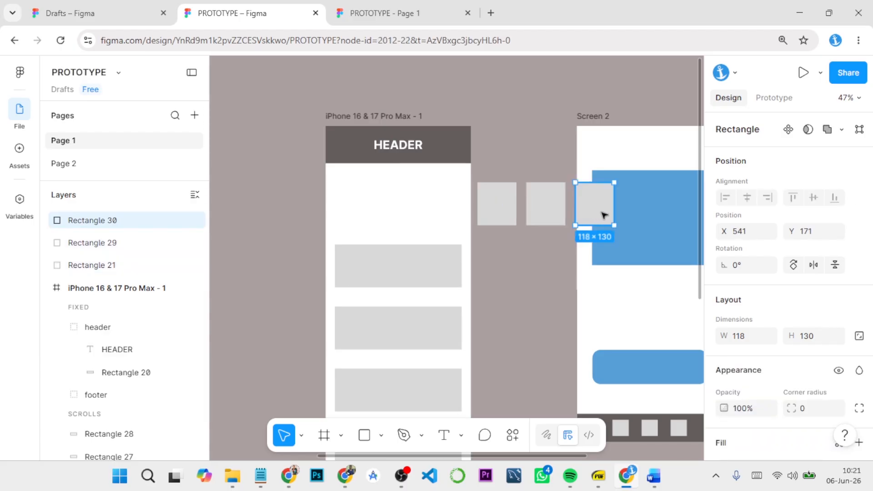
left_click_drag(604, 213, 654, 213)
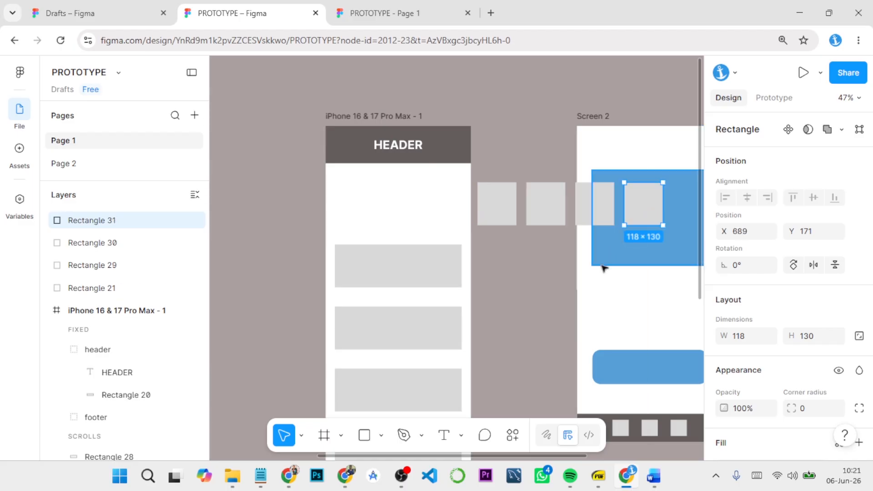
left_click_drag(596, 267, 469, 257)
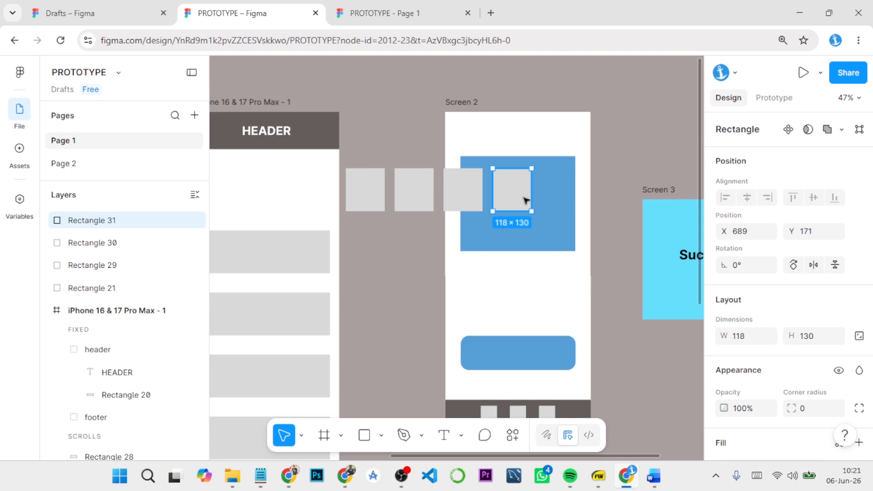
left_click_drag(527, 201, 617, 200)
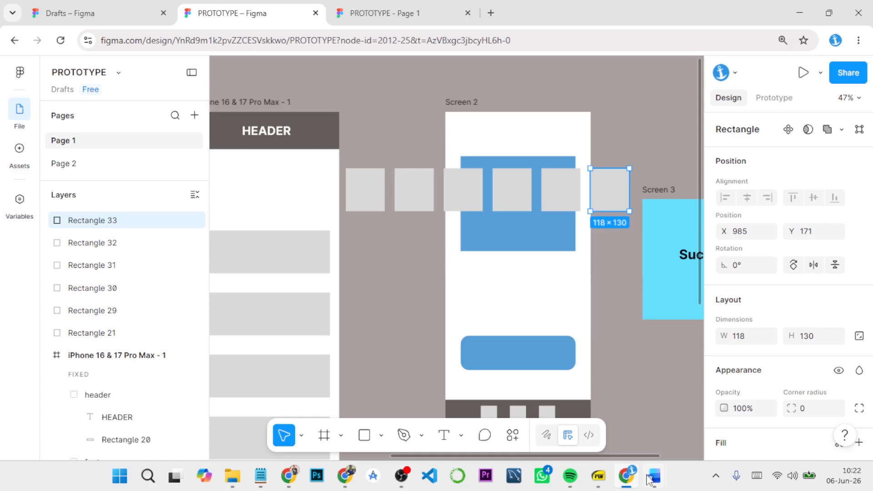
Step: Switch to Word and read the Core Interactions in Prototyping document
mouse_move(652, 482)
left_click(692, 428)
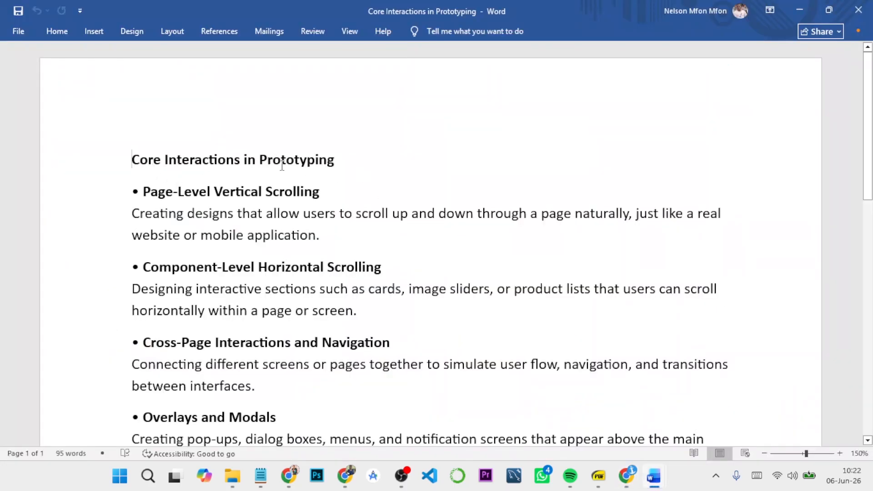
scroll(275, 188, "down", 1)
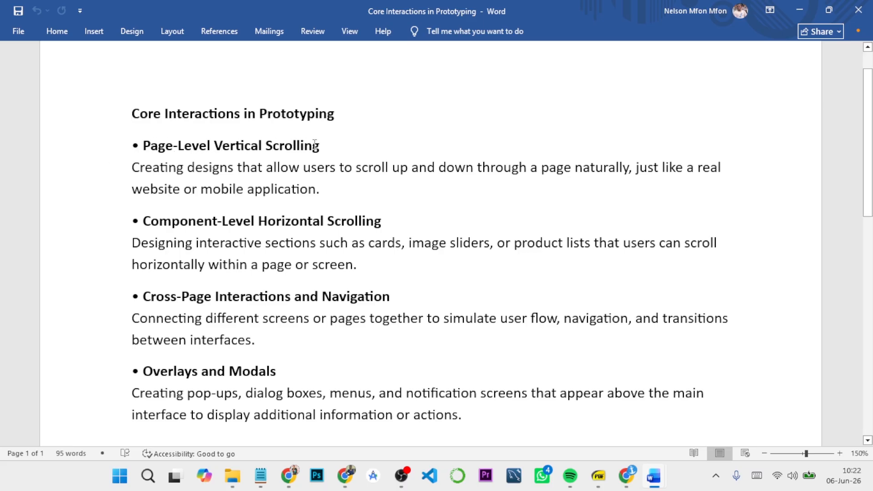
Step: Switch back to the Figma prototype preview and demonstrate page-level vertical scrolling in the phone frame
left_click(627, 476)
left_click(380, 6)
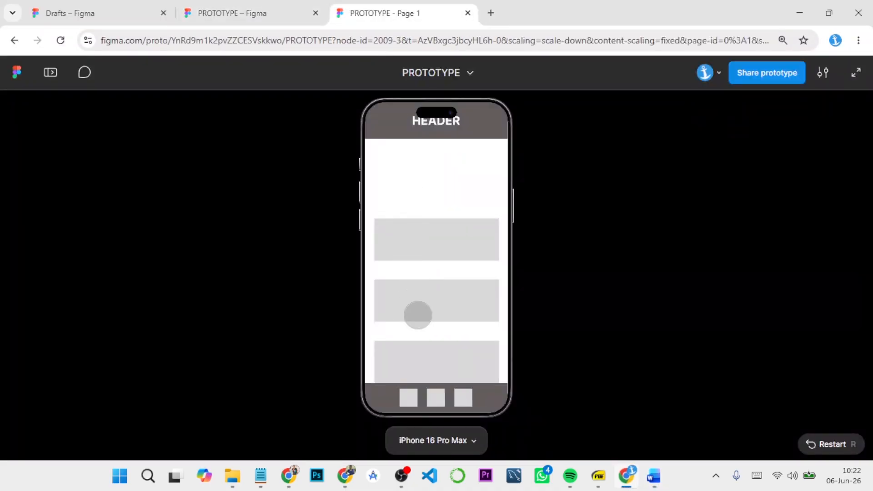
left_click_drag(416, 314, 434, 239)
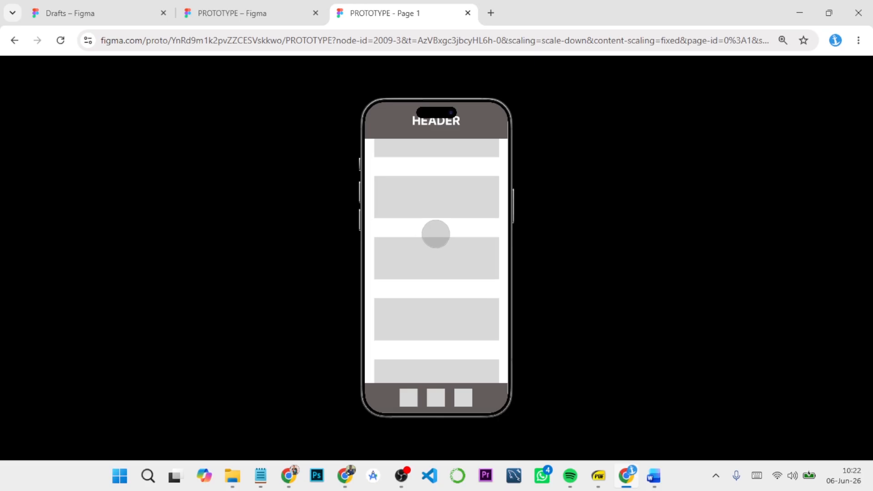
left_click(274, 16)
Step: Switch to Word and reread the scrolling, navigation and overlay notes in the Core Interactions in Prototyping document
mouse_move(653, 481)
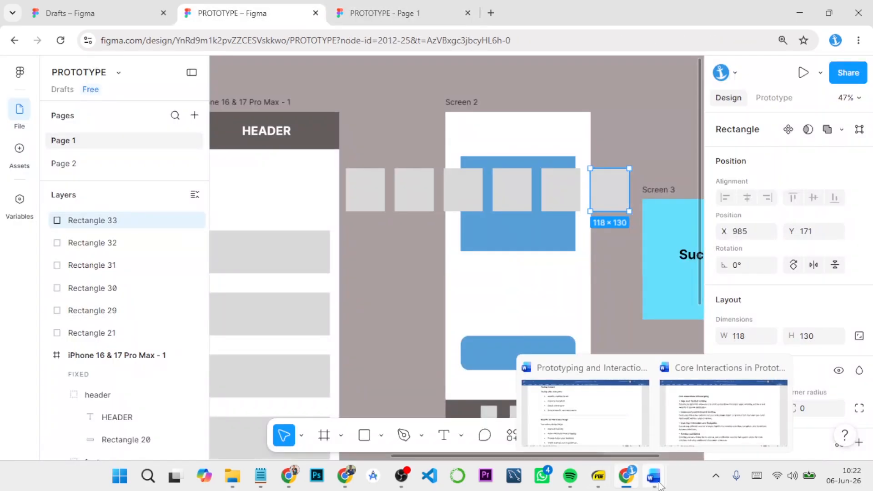
left_click(597, 421)
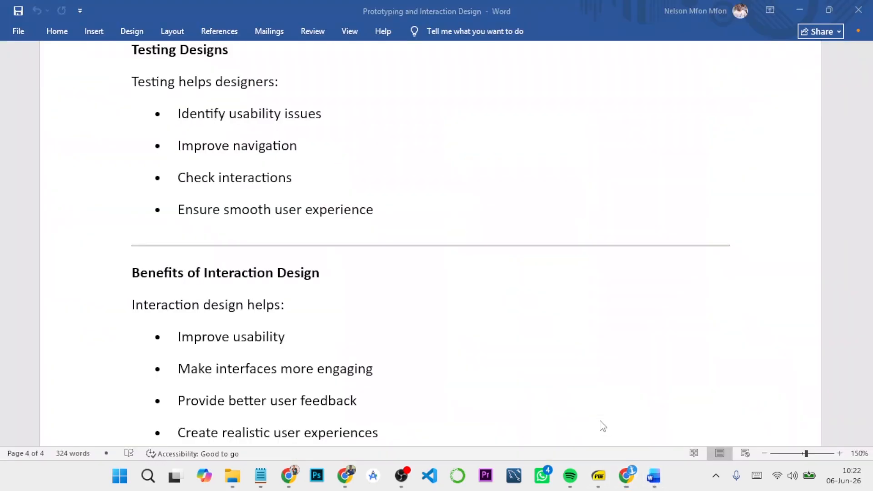
mouse_move(654, 485)
left_click(722, 432)
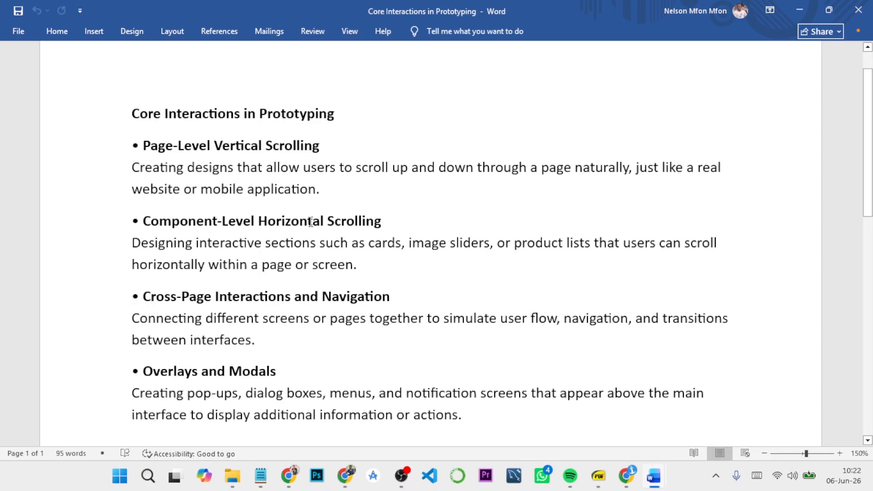
key("ctrl+Home")
scroll(341, 268, "down", 1)
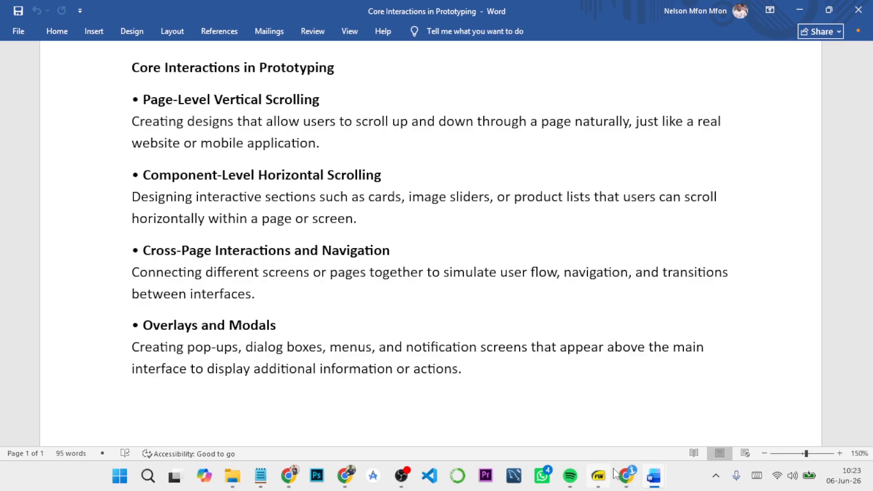
Step: Switch back to the Figma design and wrap the row of six small rectangles in one frame
left_click(627, 475)
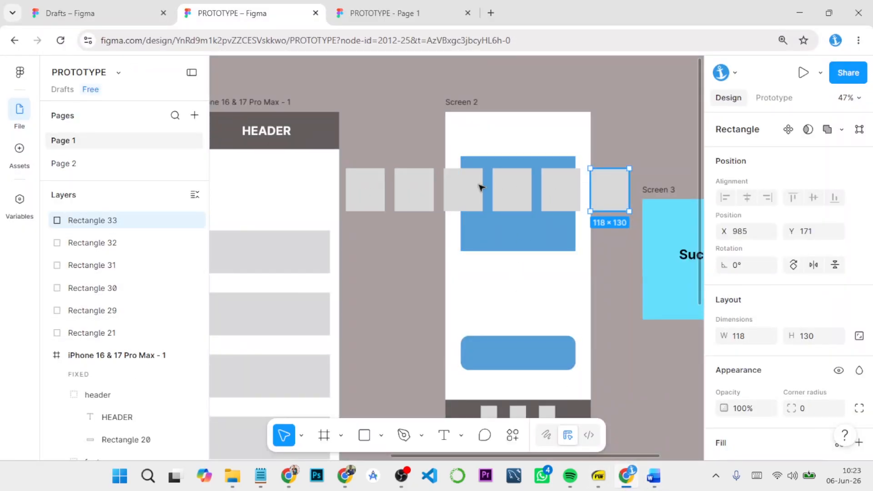
left_click(361, 264)
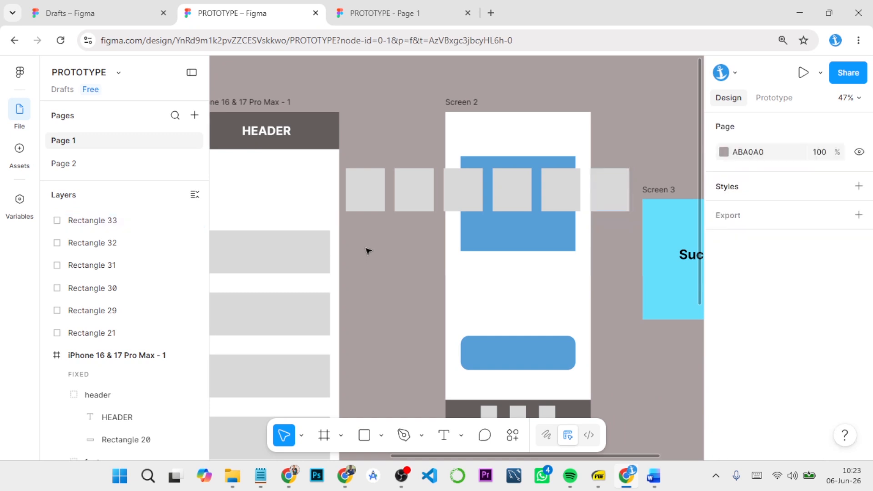
left_click_drag(369, 254, 411, 250)
left_click(415, 191)
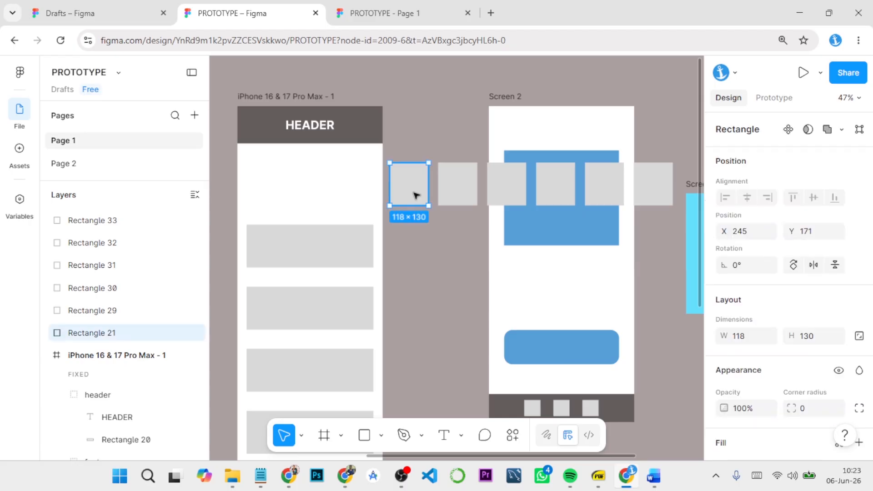
left_click(458, 189, "shift")
left_click(523, 190, "shift")
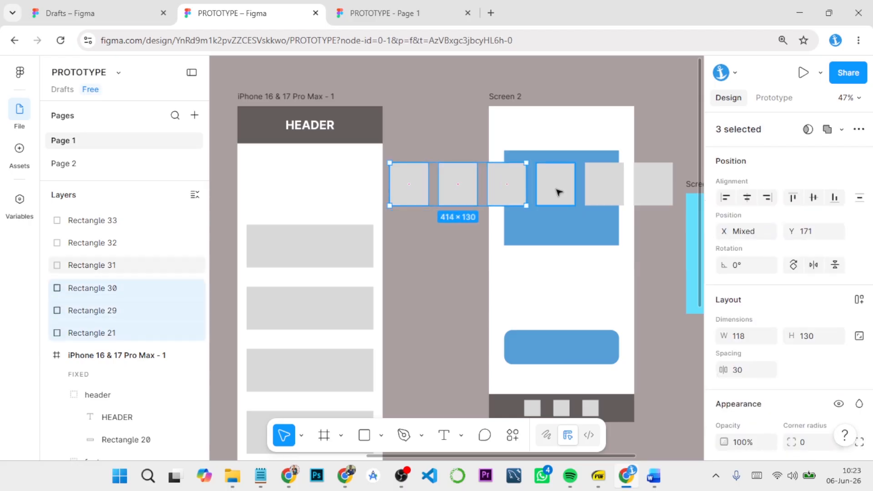
left_click(554, 189, "shift")
left_click(602, 189, "shift")
left_click(653, 186, "shift")
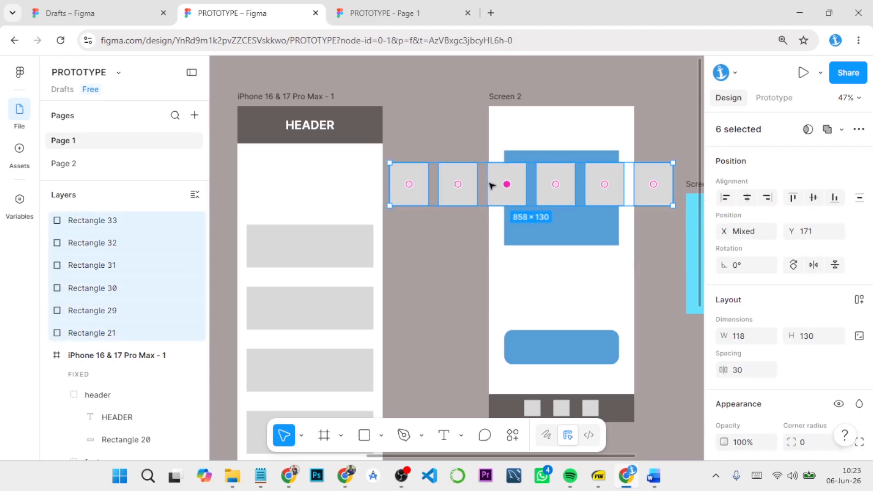
right_click(457, 170)
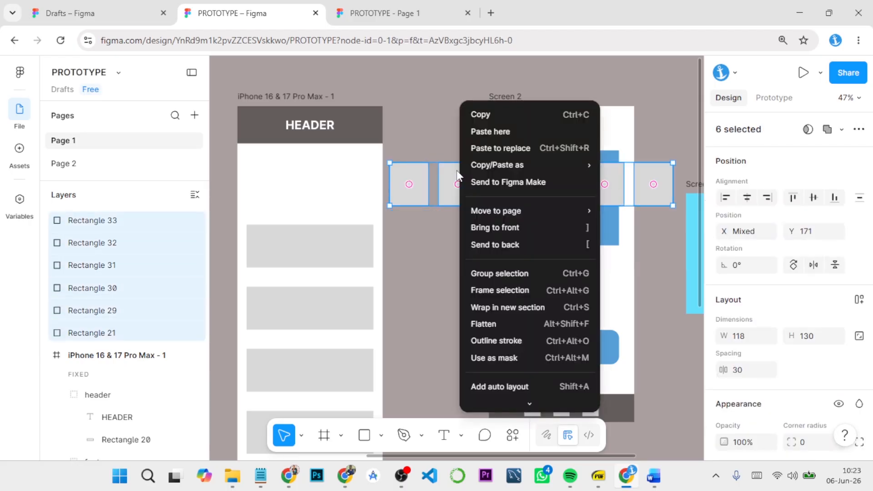
left_click(494, 291)
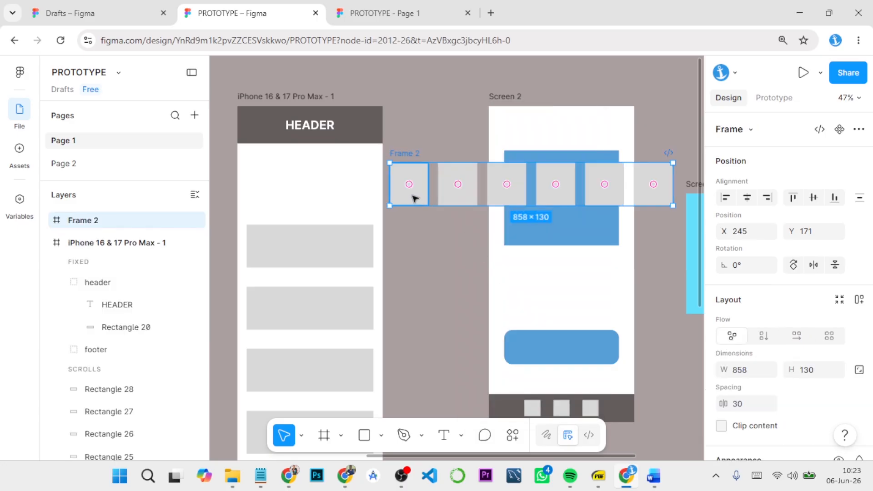
Step: Fit the card row frame inside the phone screen below the header at X 28, Y 171, 384 wide, with clipped content
left_click_drag(414, 198, 273, 197)
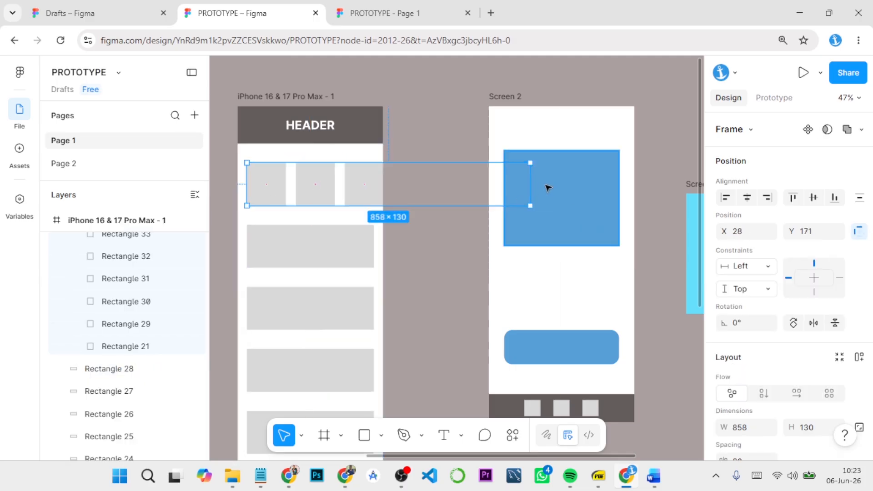
left_click_drag(530, 182, 375, 187)
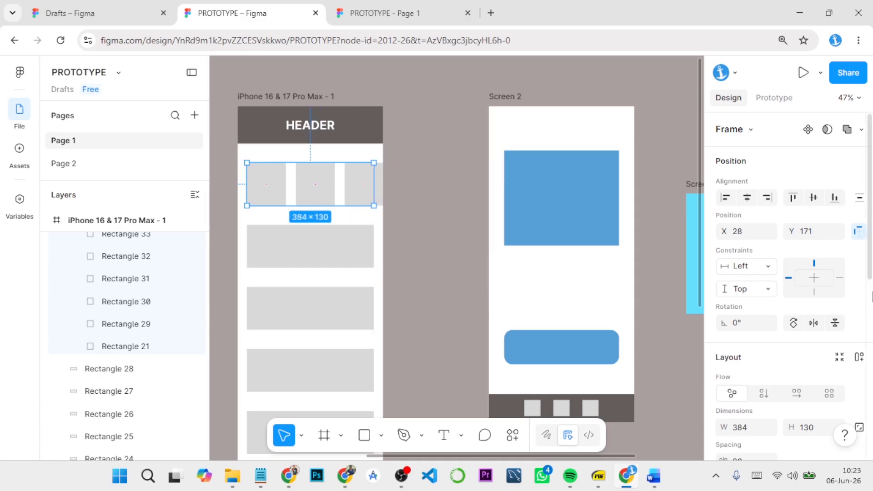
scroll(791, 302, "down", 2)
scroll(790, 302, "down", 2)
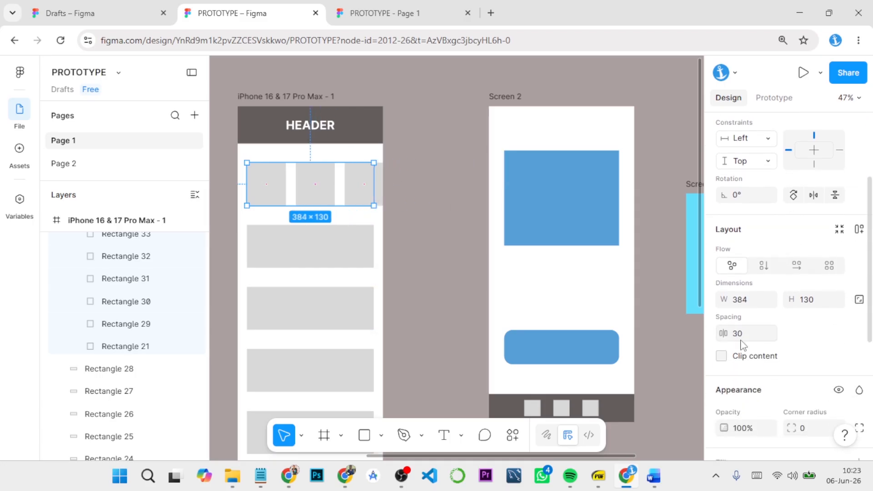
left_click(722, 356)
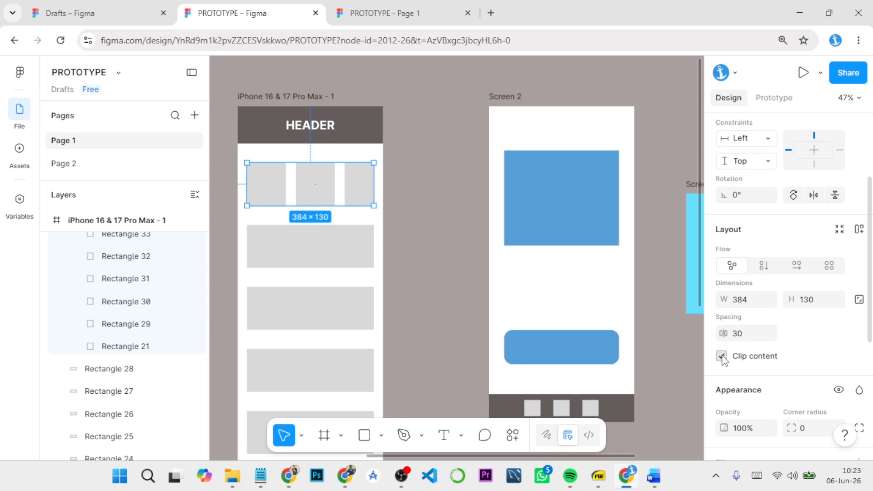
Step: Set the card row frame's scroll overflow to Horizontal, keeping its position as Scroll with parent
left_click(773, 99)
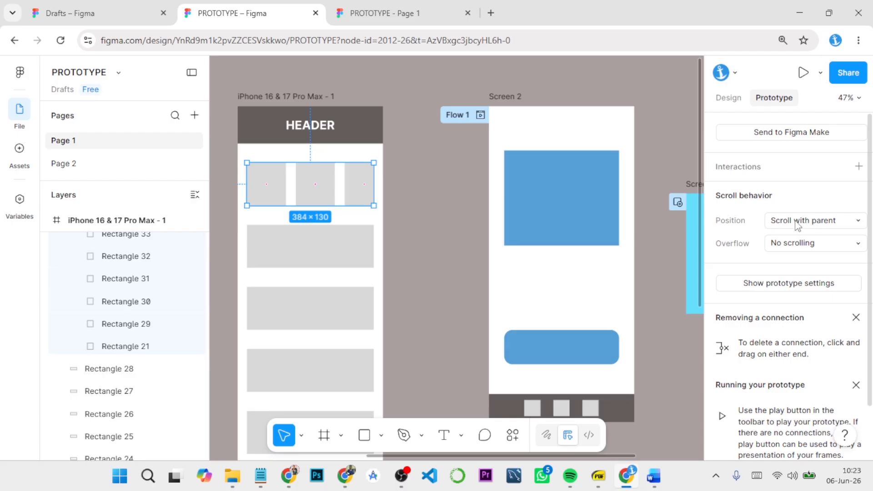
left_click(798, 243)
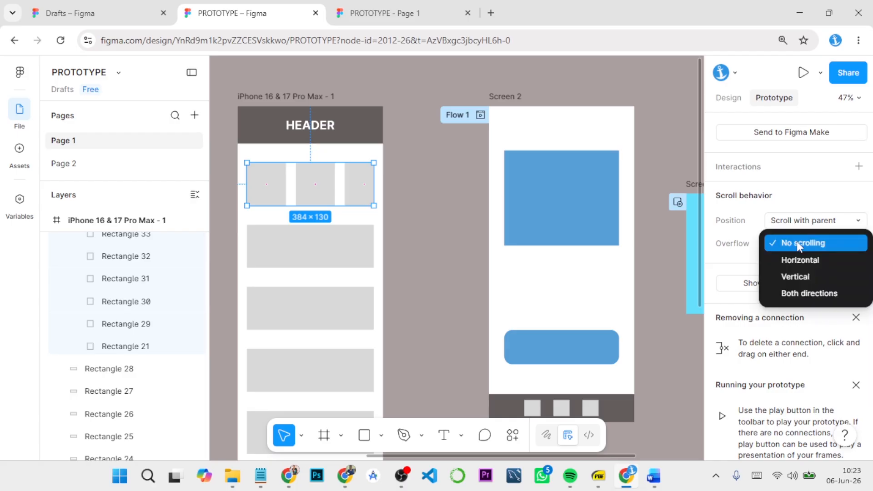
left_click(797, 242)
left_click(812, 244)
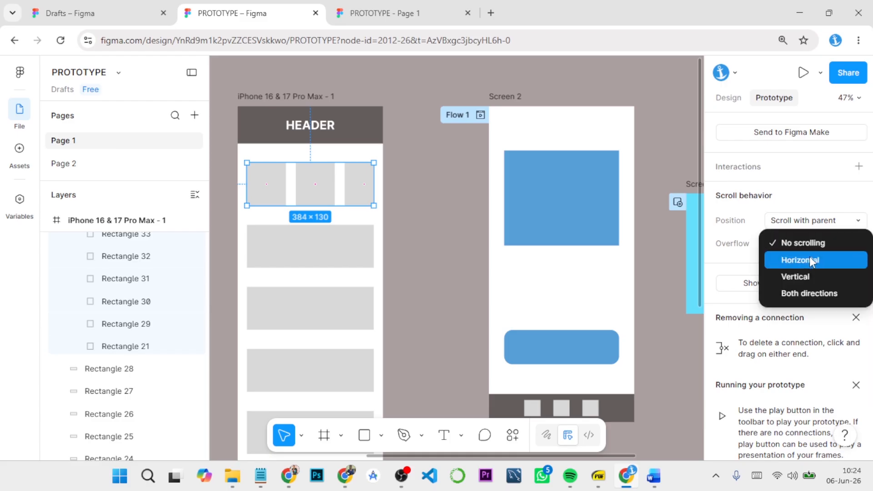
left_click(809, 256)
left_click(817, 220)
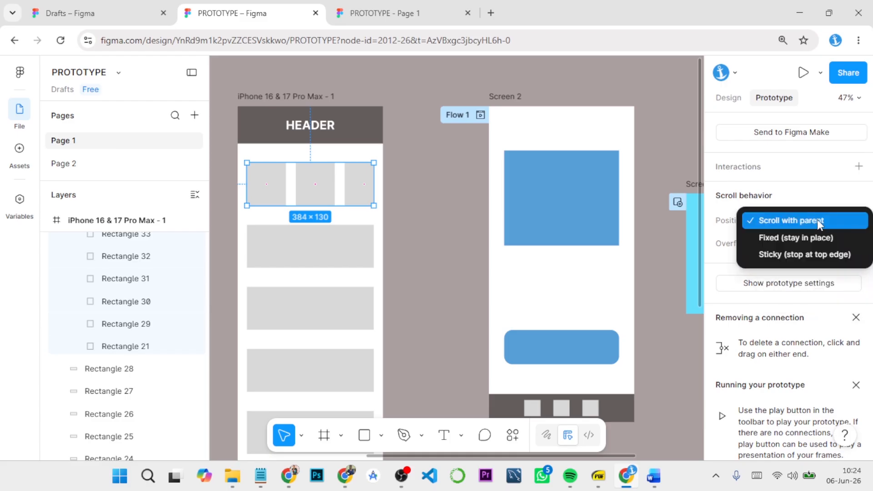
left_click(816, 220)
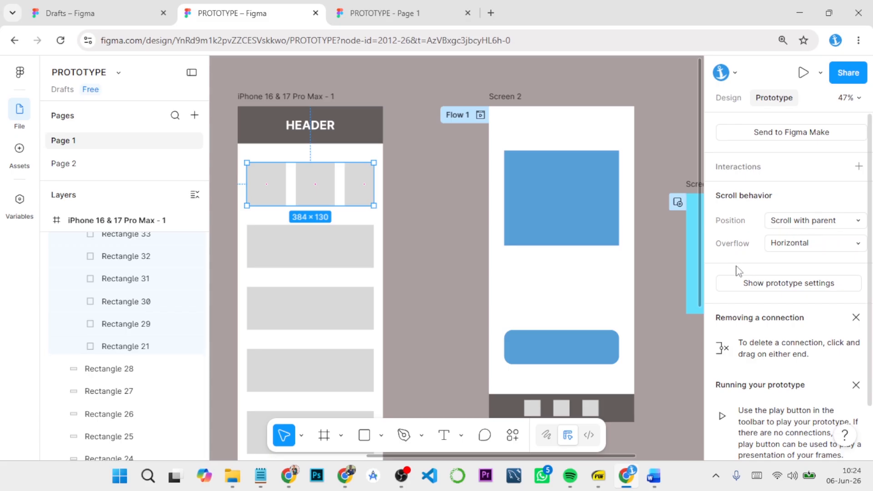
Step: Run the prototype from the iPhone 16 & 17 Pro Max - 1 frame and test the row's horizontal and the page's vertical scrolling
left_click(407, 218)
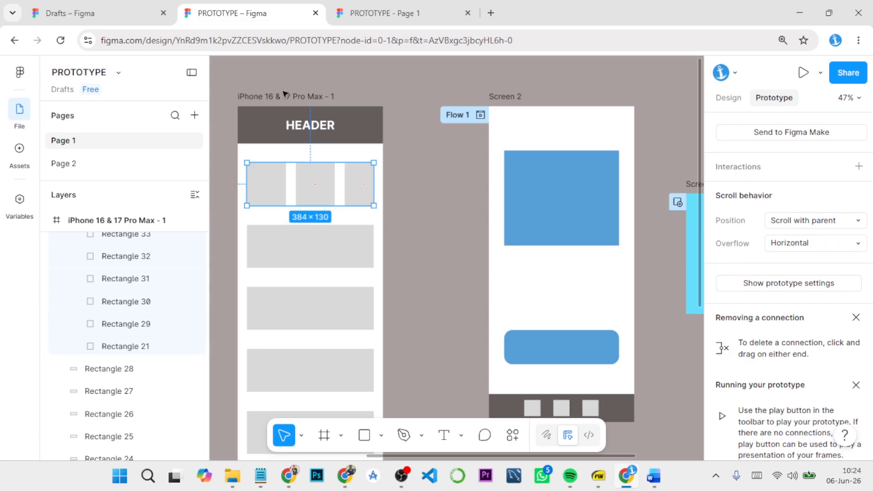
left_click(283, 96)
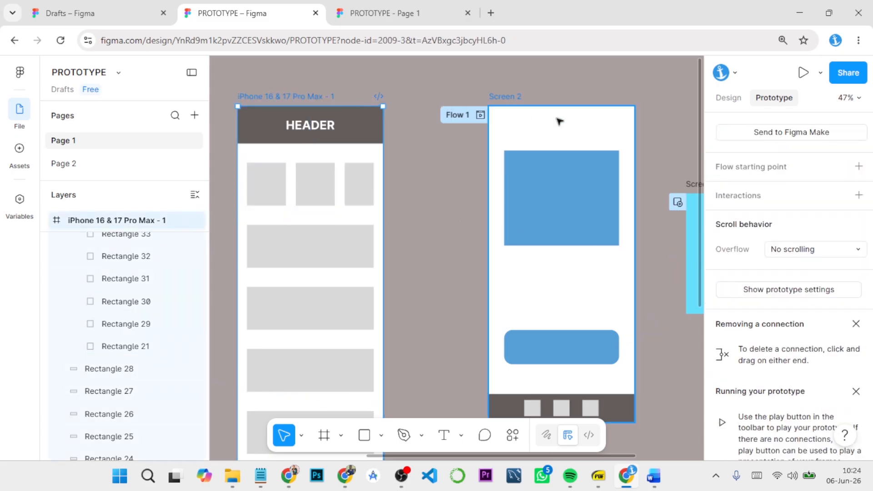
left_click(801, 75)
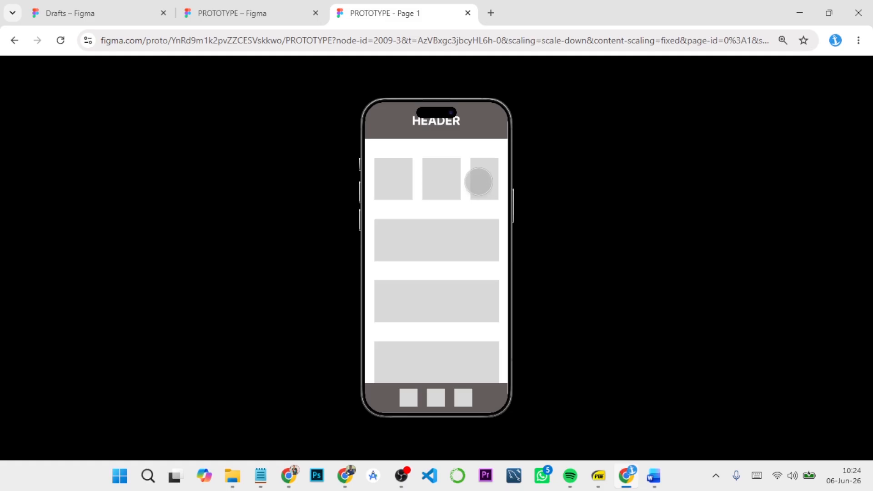
left_click_drag(478, 181, 565, 186)
left_click_drag(437, 307, 405, 132)
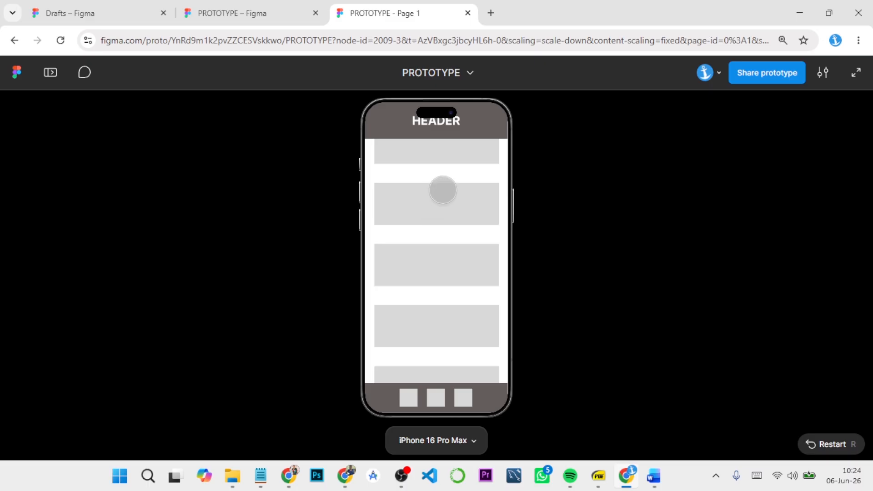
Step: Return to the design file and move the iPhone 16 & 17 Pro Max - 1 frame closer to Screen 2
left_click(273, 8)
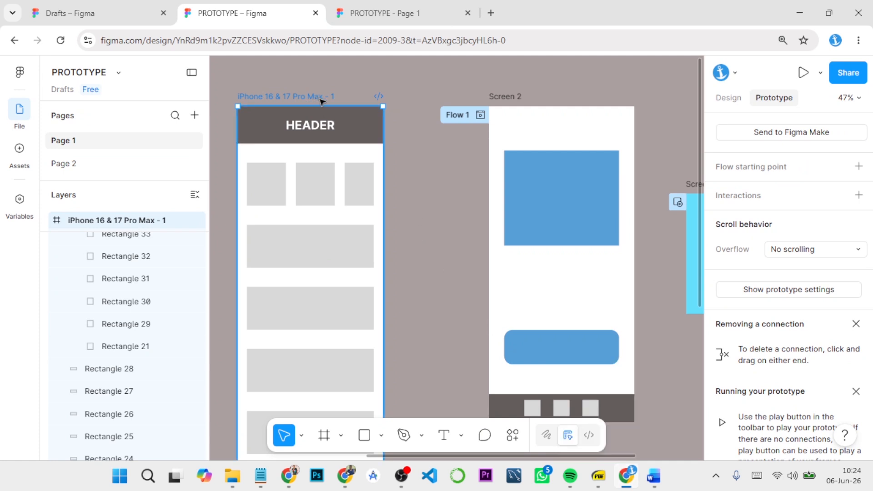
left_click_drag(321, 101, 362, 101)
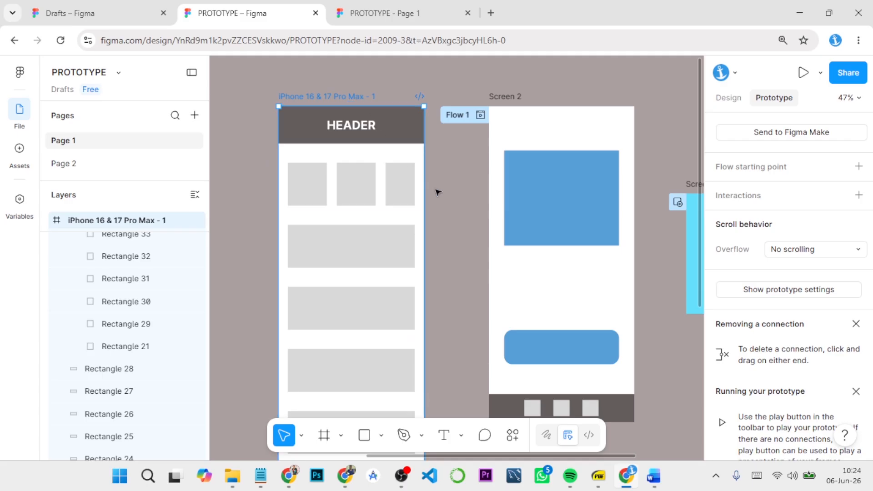
scroll(477, 224, "down", 3)
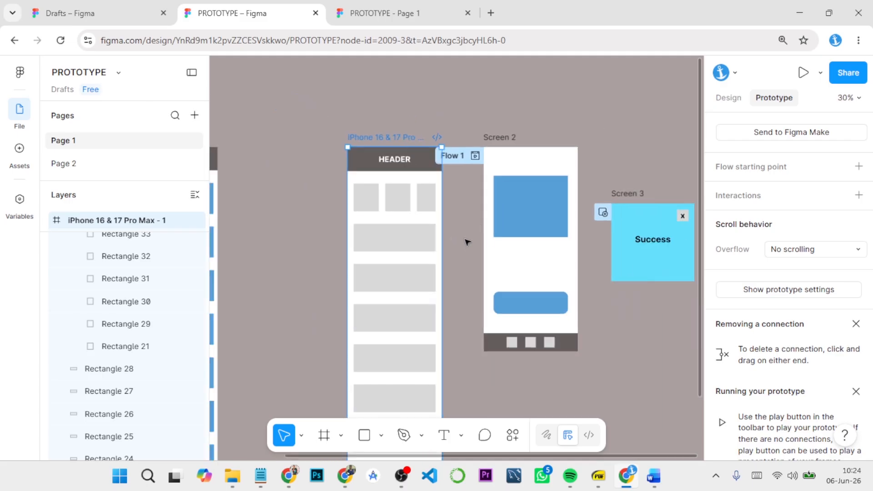
left_click_drag(459, 246, 374, 223)
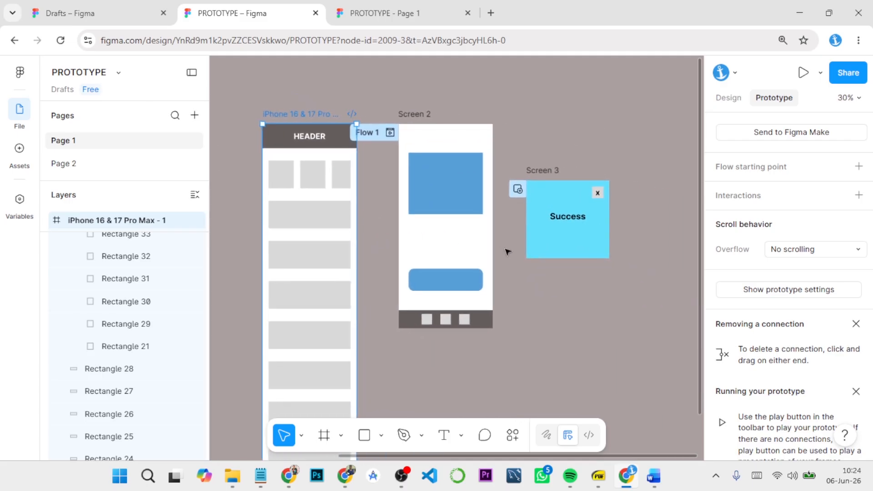
left_click_drag(395, 236, 390, 222)
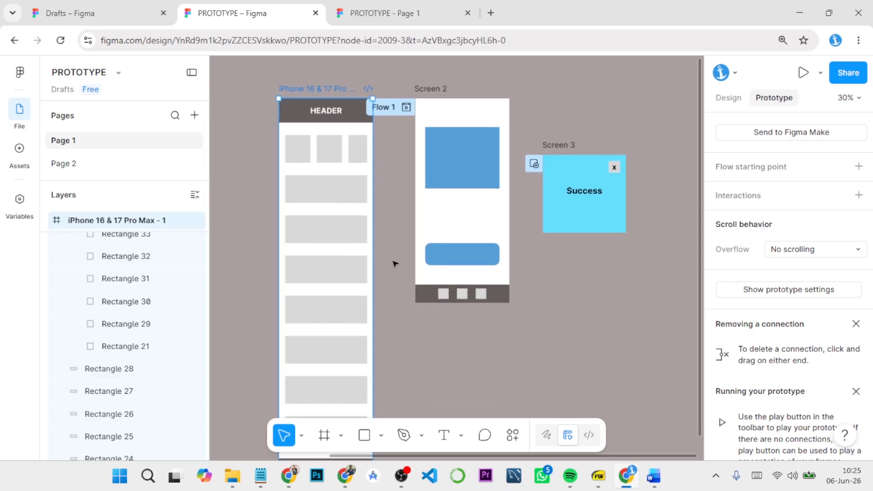
scroll(395, 264, "down", 2)
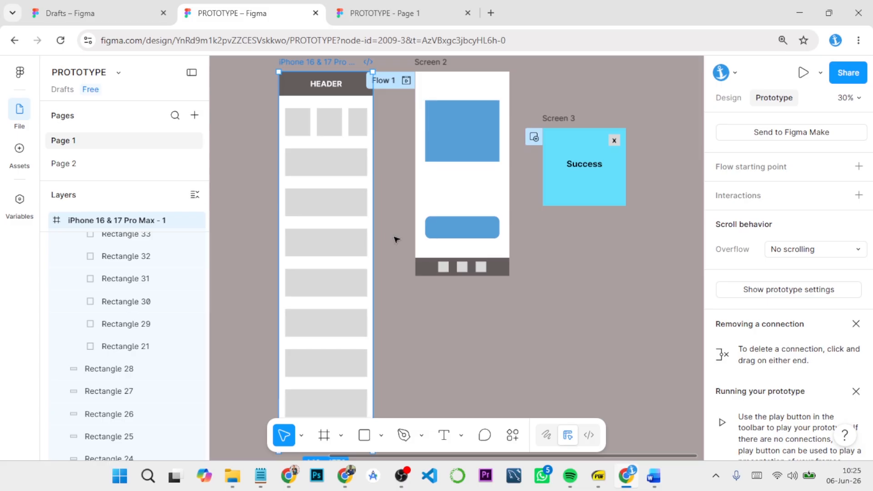
scroll(395, 239, "down", 2)
Step: Remove the prototype connections that start from Screen 2's footer and from its blue button to Screen 3
left_click(399, 269)
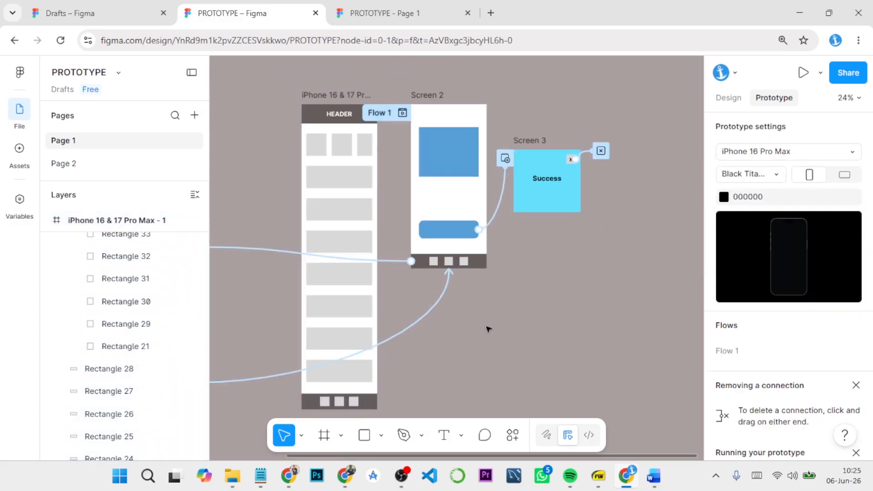
left_click(389, 262)
key("Delete")
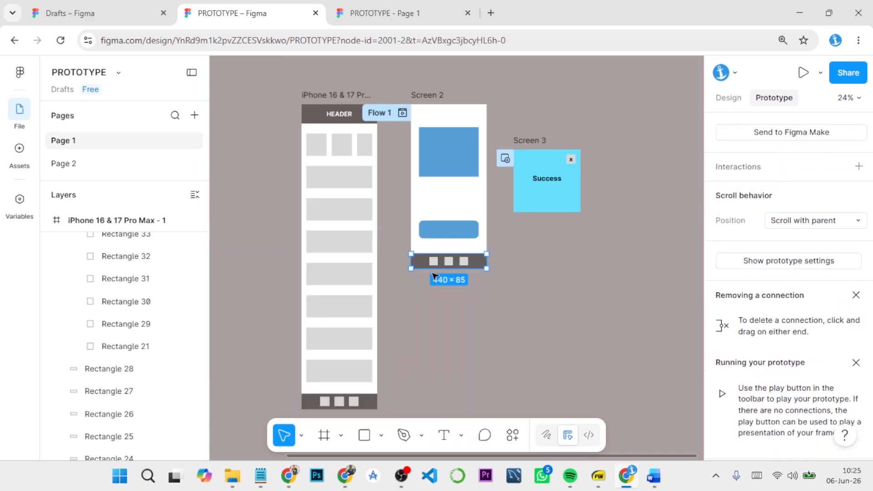
left_click(433, 95)
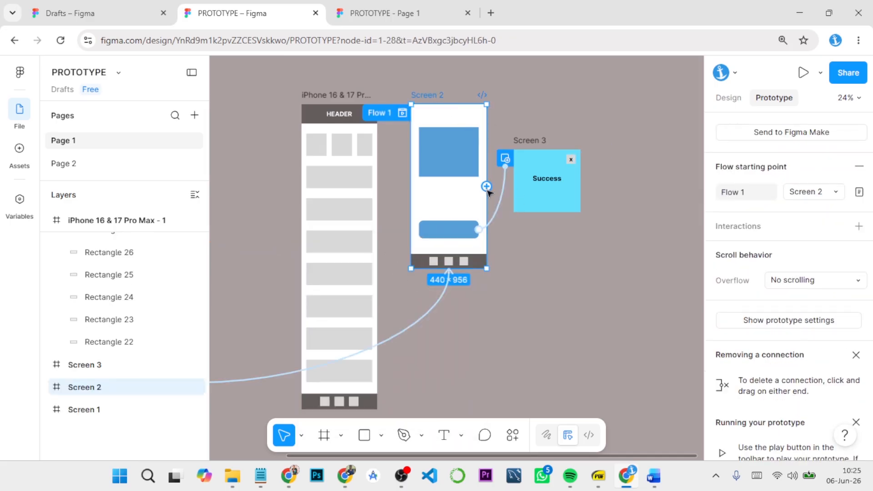
left_click_drag(486, 186, 504, 200)
key("ctrl+z")
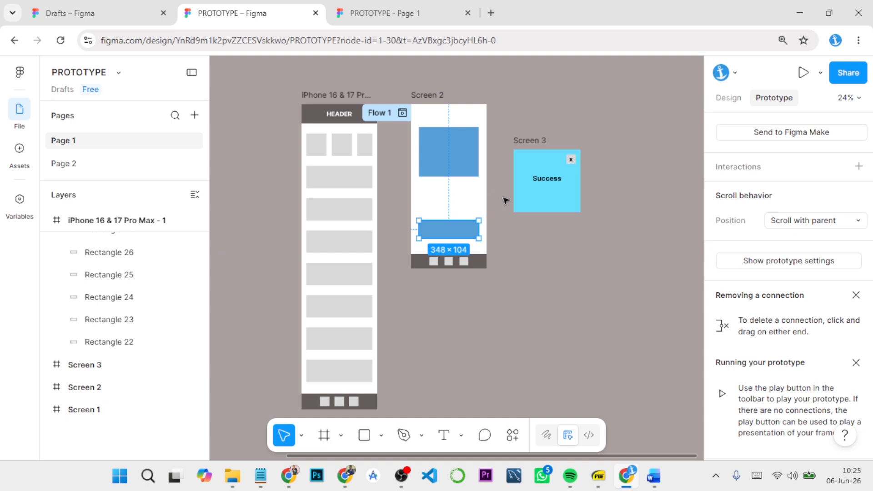
Step: Delete the tap connection leading from Screen 1 to Screen 2 and the close-overlay connection on Screen 3's x button
left_click(447, 113)
left_click(440, 302)
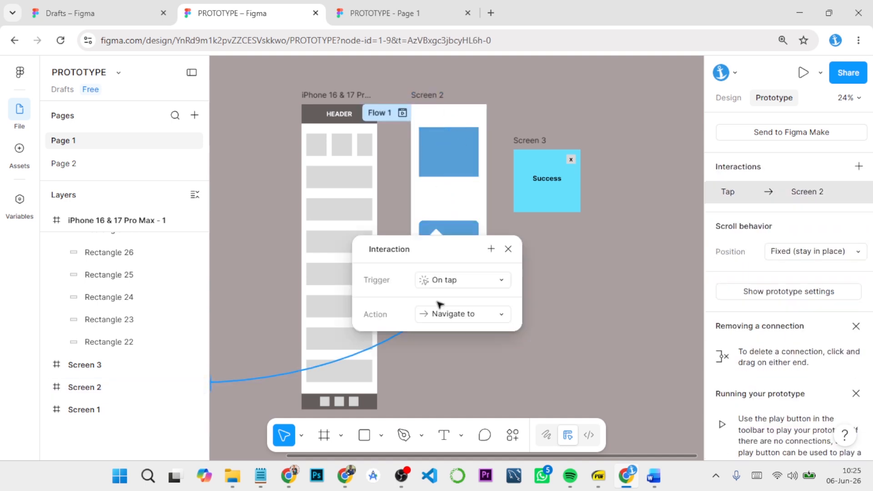
key("Delete")
left_click(533, 142)
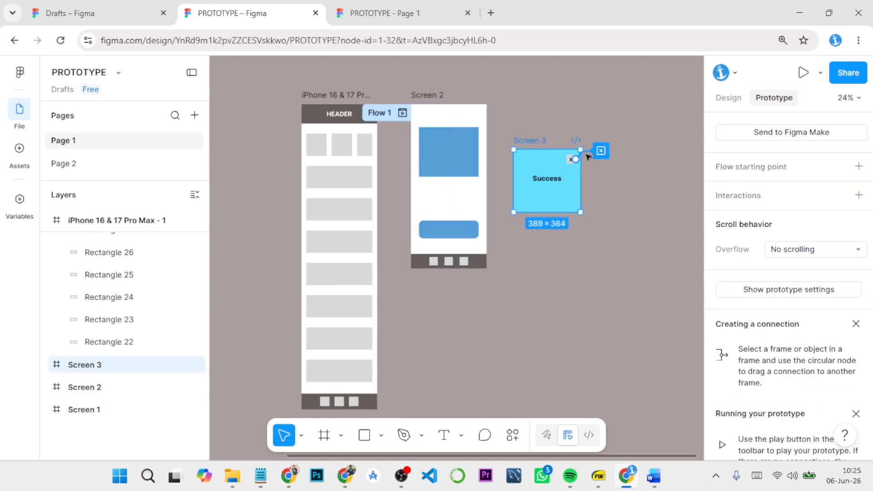
left_click(570, 158)
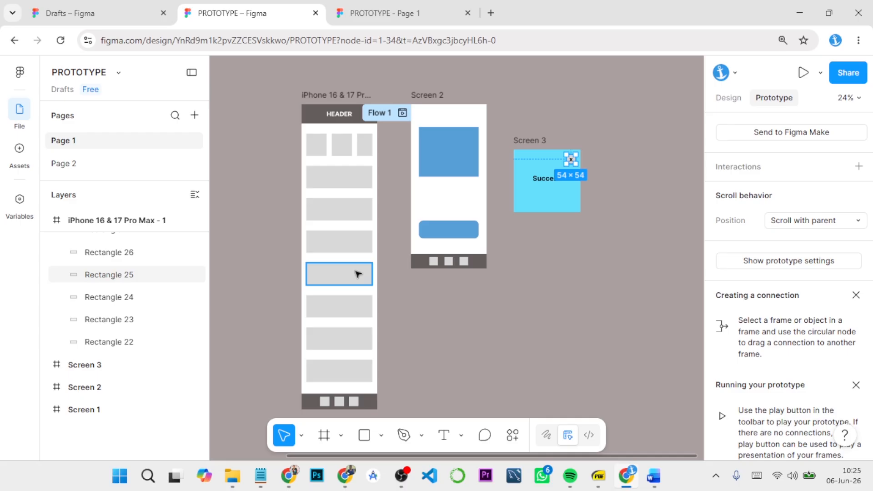
left_click_drag(392, 362, 578, 366)
left_click(321, 93)
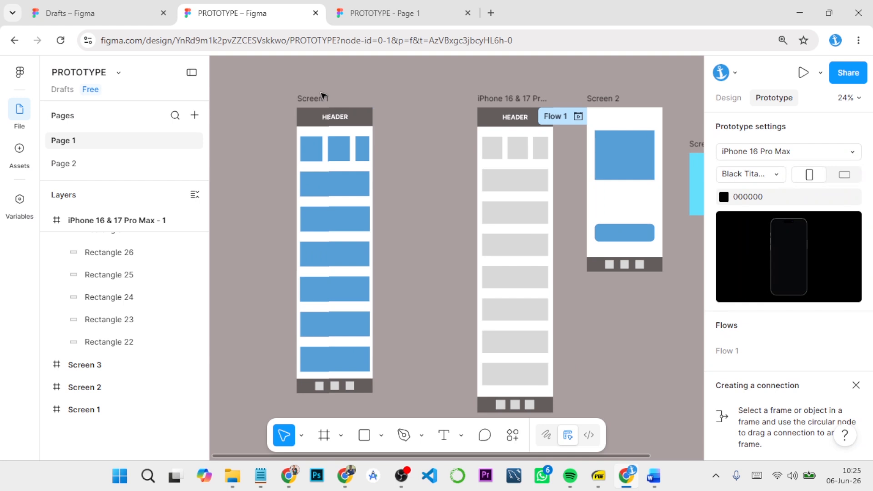
left_click_drag(585, 296, 431, 285)
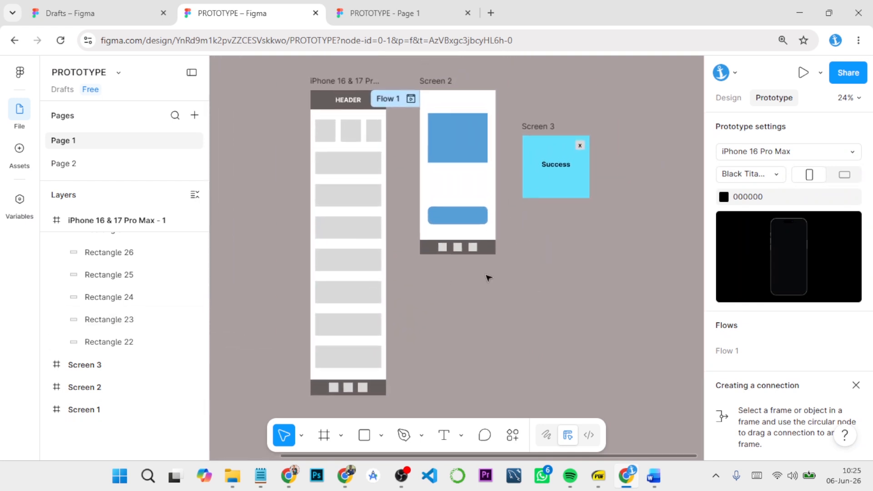
Step: Undo the last connection deletion, check Screen 2 and Screen 3, and remove the close-overlay connection from Screen 3's x button again
key("ctrl+z")
key("ctrl+z")
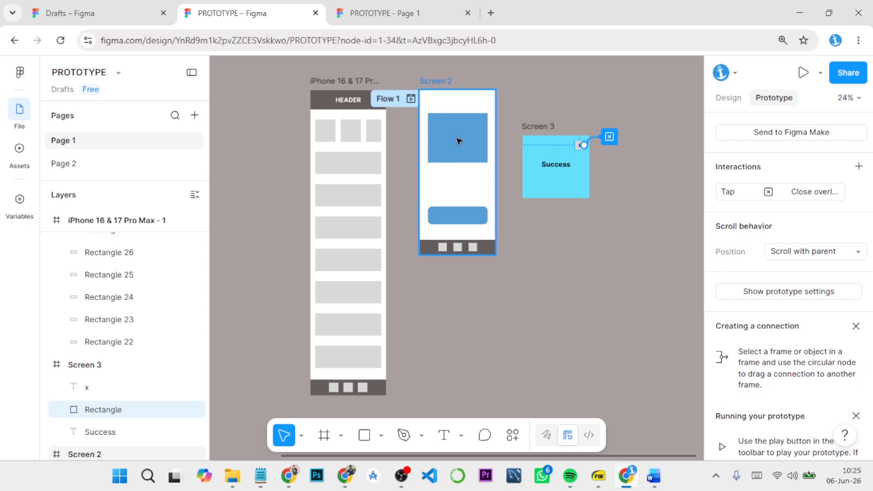
left_click(444, 83)
left_click(537, 128)
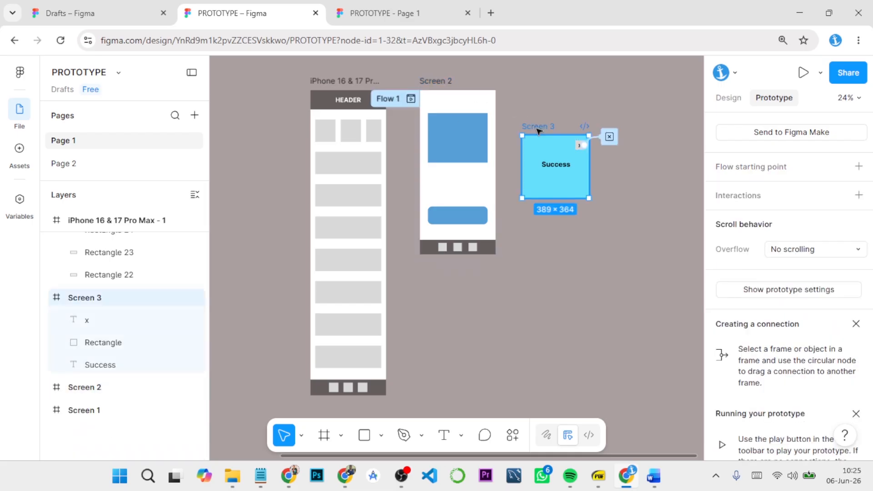
left_click(443, 82)
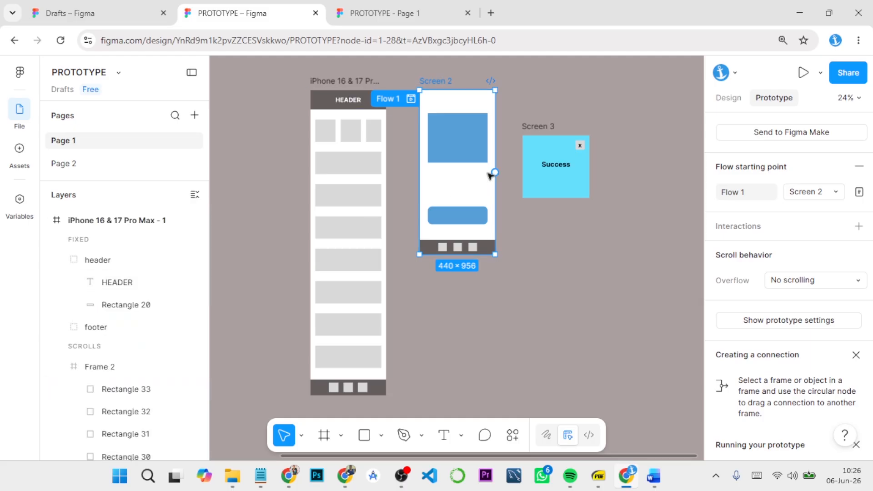
left_click(532, 127)
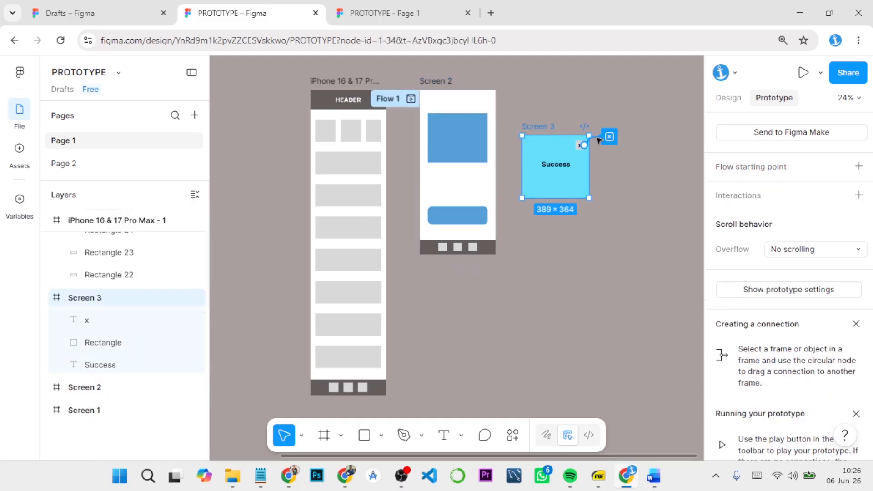
left_click_drag(599, 140, 599, 140)
key("ctrl+z")
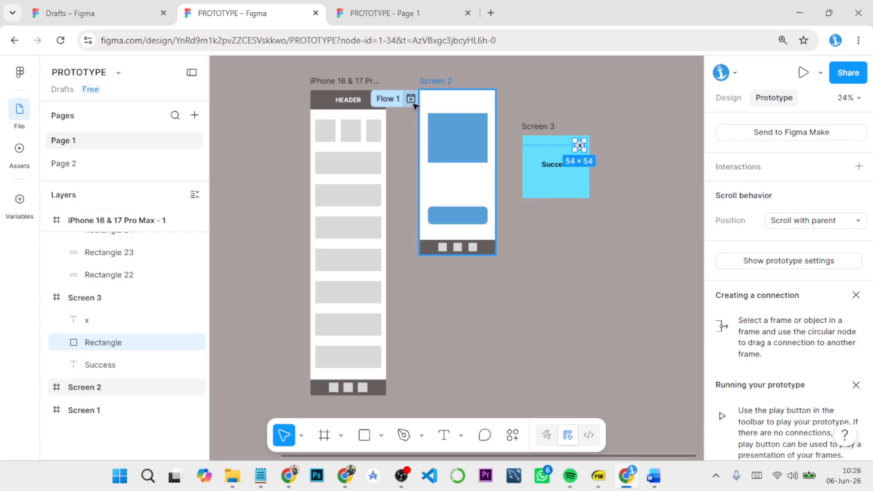
left_click(458, 90)
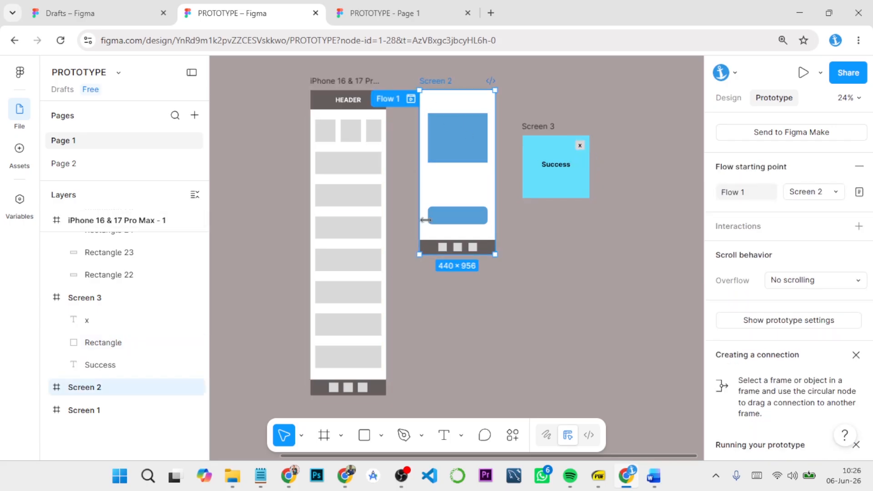
left_click(419, 289)
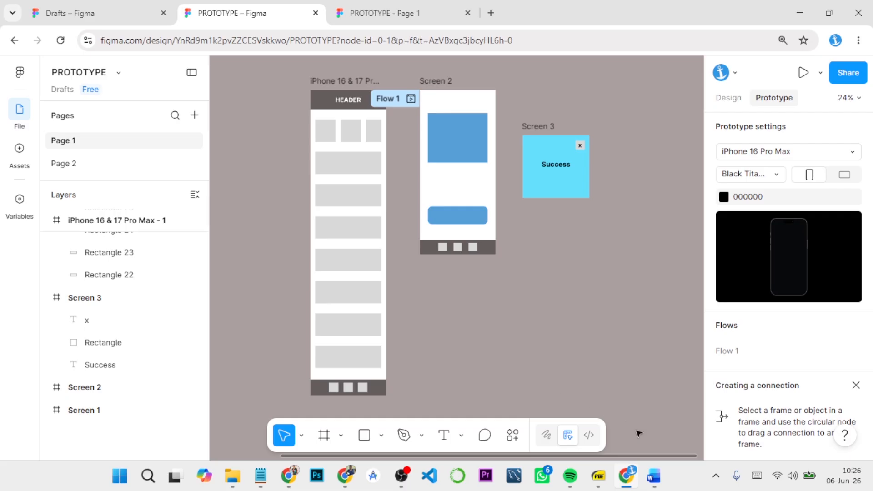
Step: Switch to the Core Interactions in Prototyping document in Word, review Cross-Page Interactions and Navigation, and return to the Figma design file
mouse_move(651, 483)
left_click(716, 406)
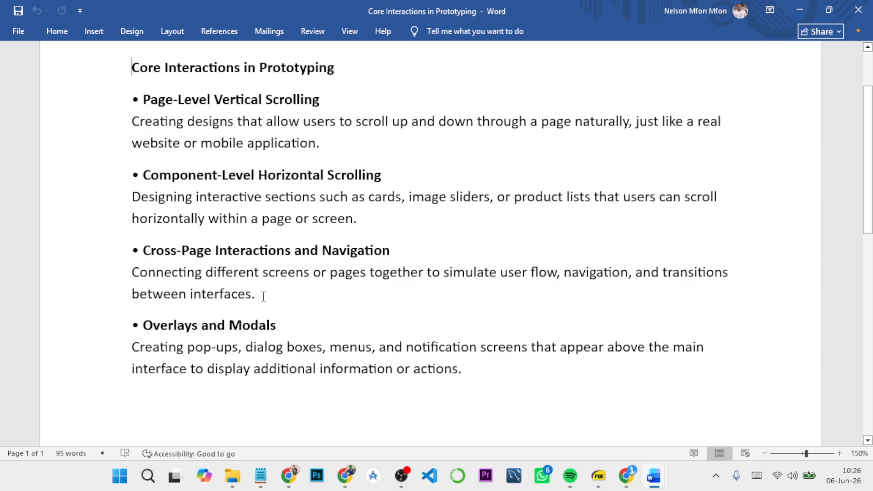
mouse_move(632, 474)
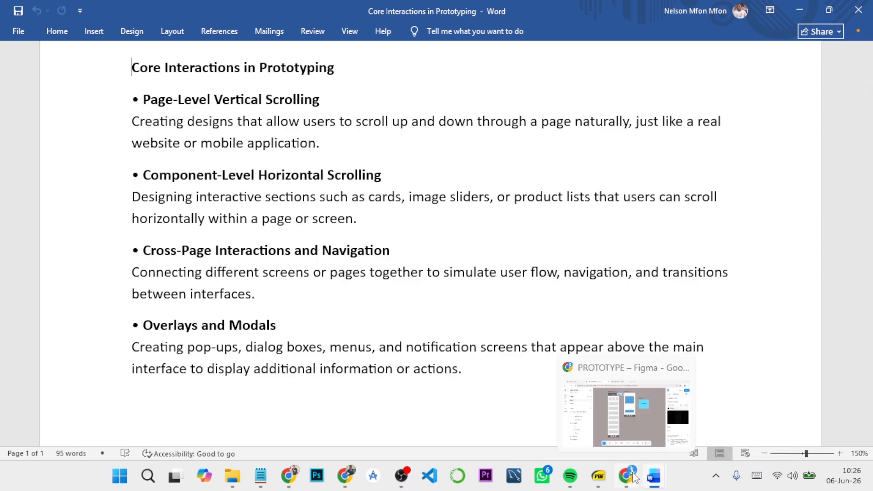
left_click(628, 426)
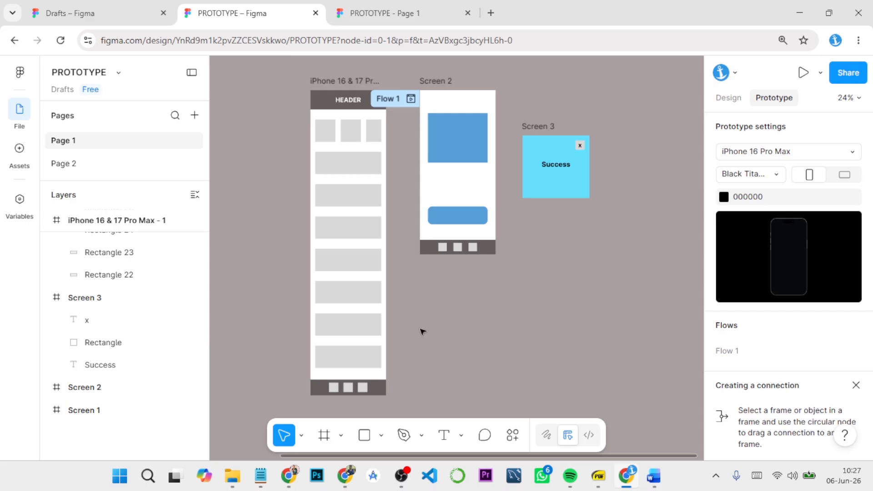
mouse_move(654, 476)
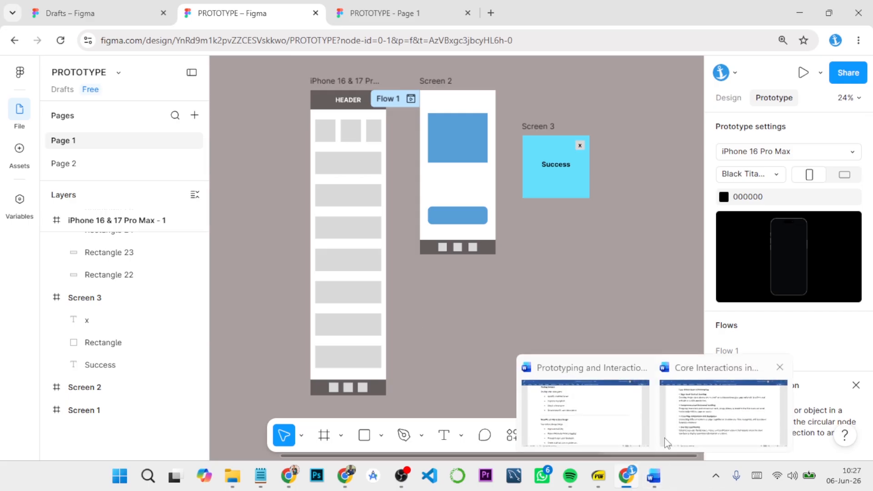
left_click(666, 443)
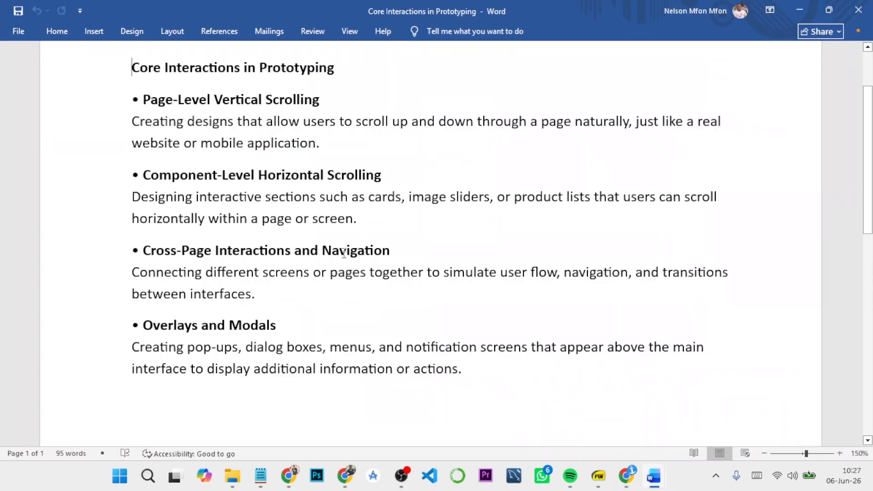
mouse_move(625, 476)
left_click(618, 414)
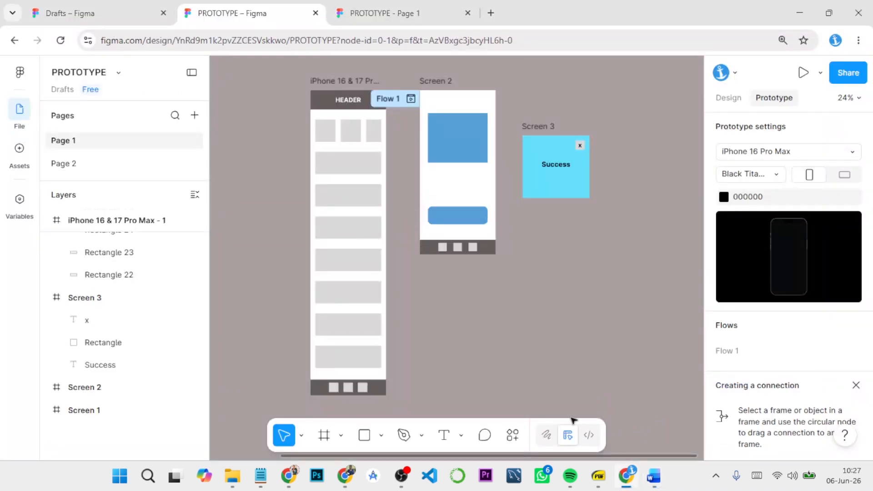
Step: Connect the middle square in the iPhone 16 & 17 Pro Max - 1 footer to Screen 2 with an on-tap, instant Navigate to interaction
mouse_move(350, 390)
left_click(352, 389)
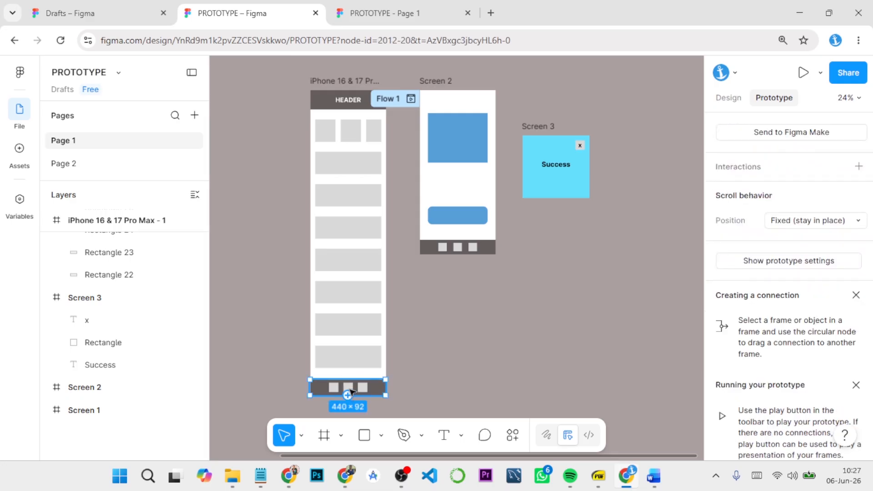
left_click(413, 372)
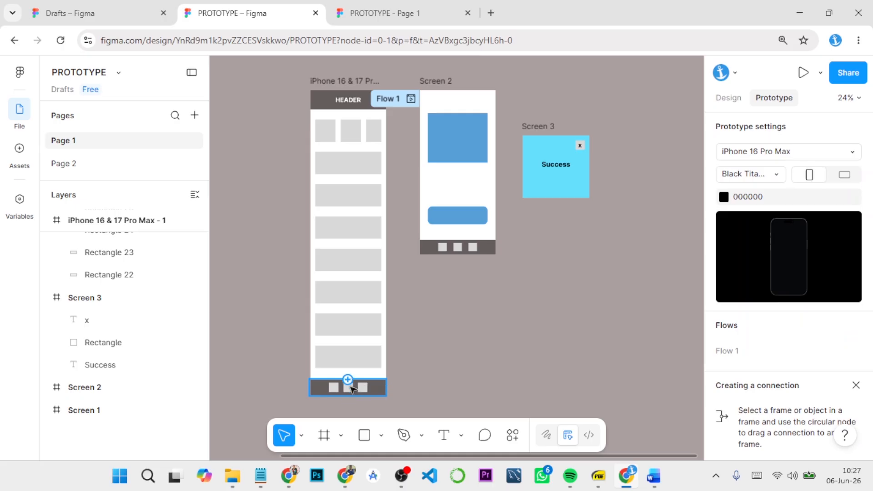
left_click(352, 390)
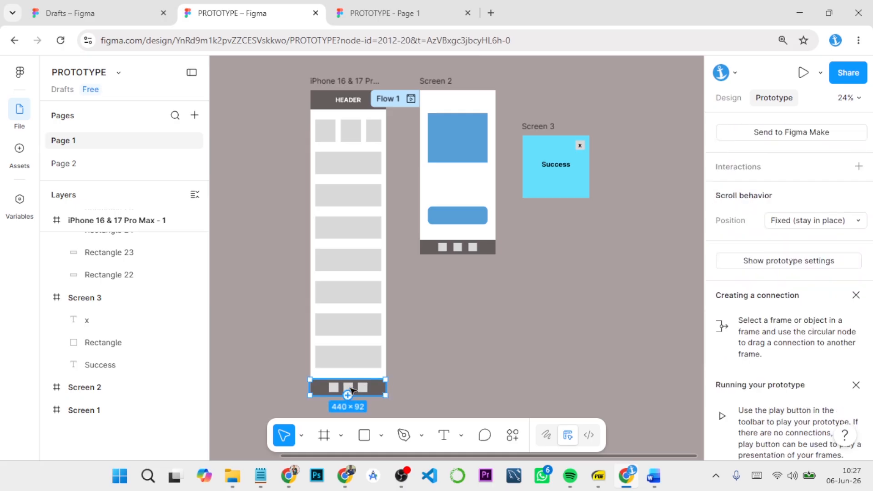
scroll(383, 368, "up", 5)
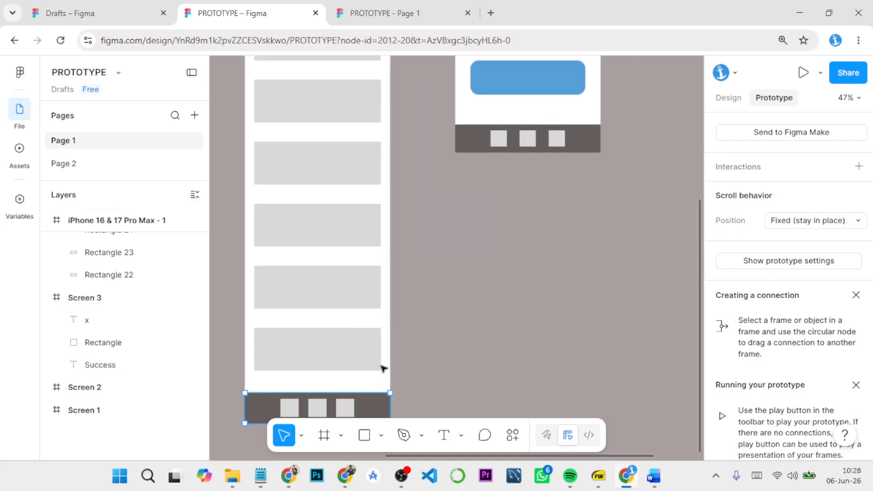
left_click_drag(353, 377, 386, 308)
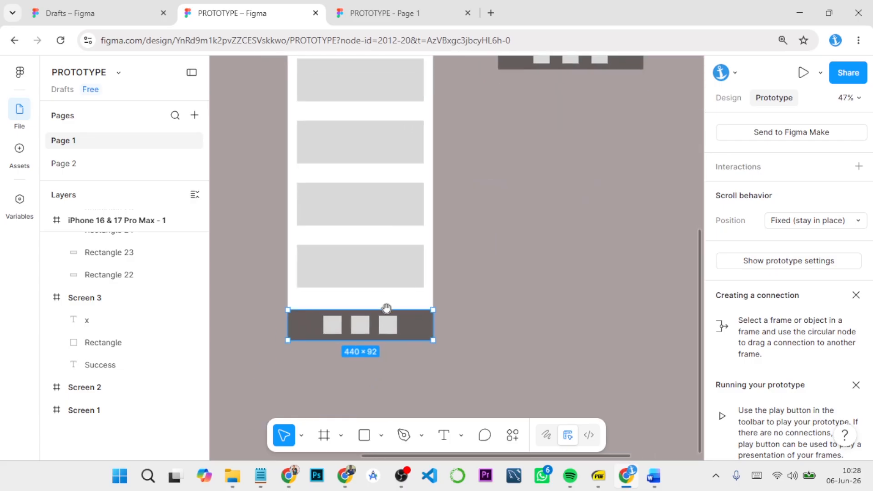
left_click(362, 333)
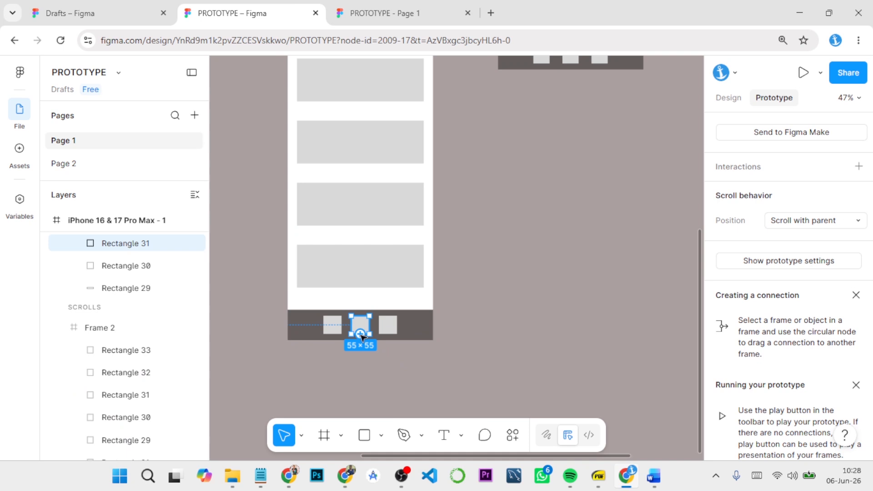
left_click_drag(361, 335, 525, 69)
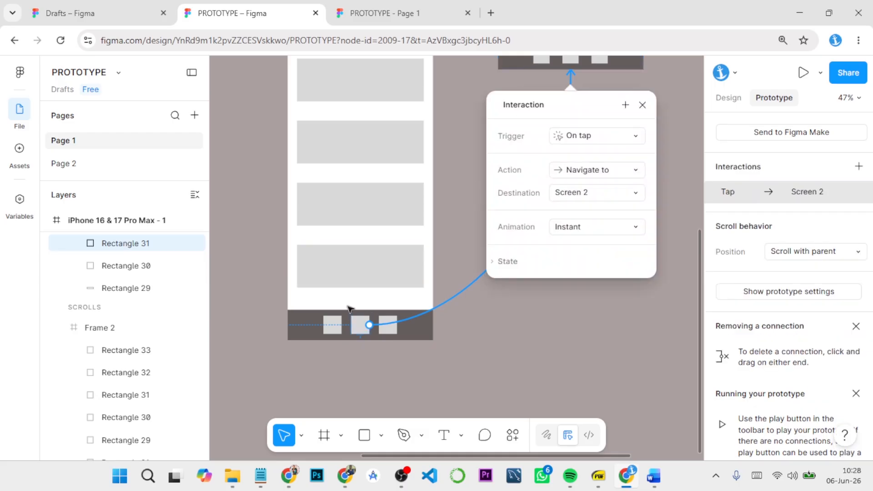
left_click(642, 106)
scroll(634, 137, "up", 3)
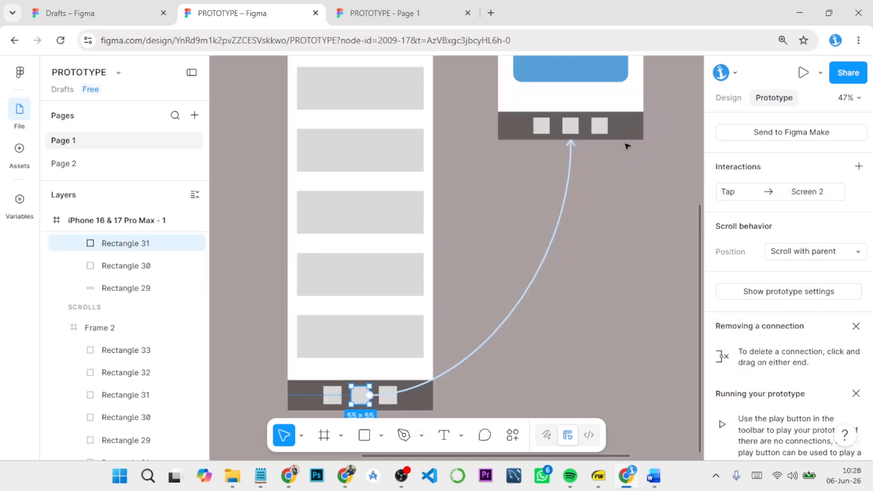
Step: Connect the left square in Screen 2's bottom bar to the iPhone 16 & 17 Pro Max - 1 frame with an on-tap, instant Navigate to interaction
scroll(627, 146, "down", 1)
scroll(627, 146, "up", 1)
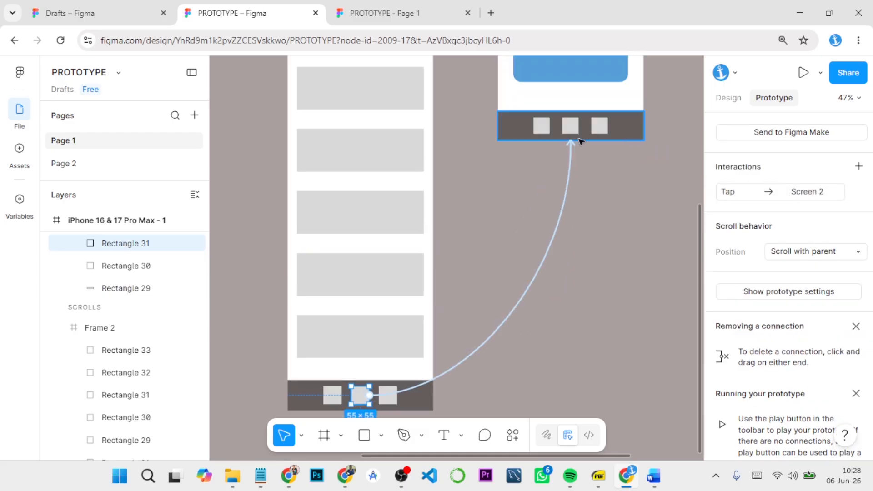
left_click(544, 128)
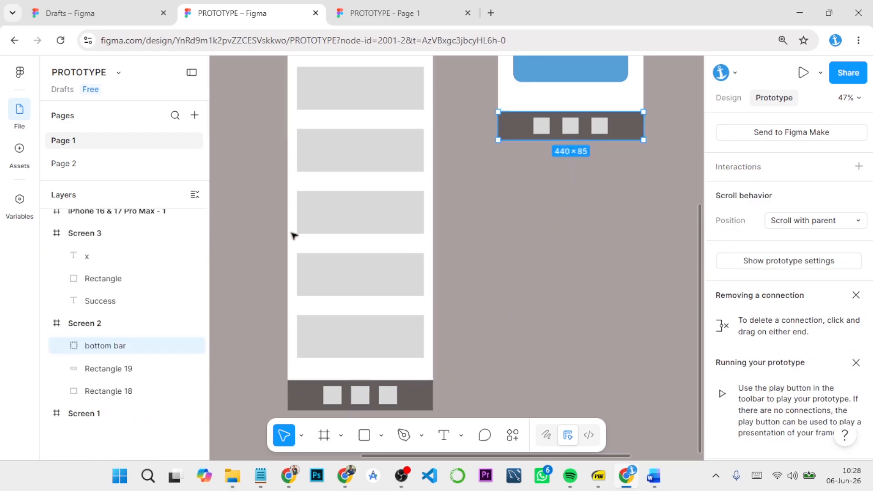
left_click(543, 131)
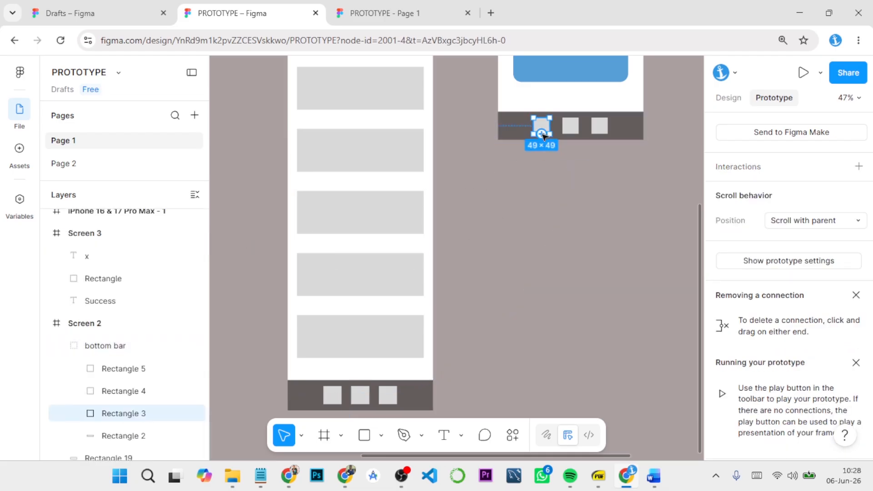
left_click_drag(544, 136, 434, 286)
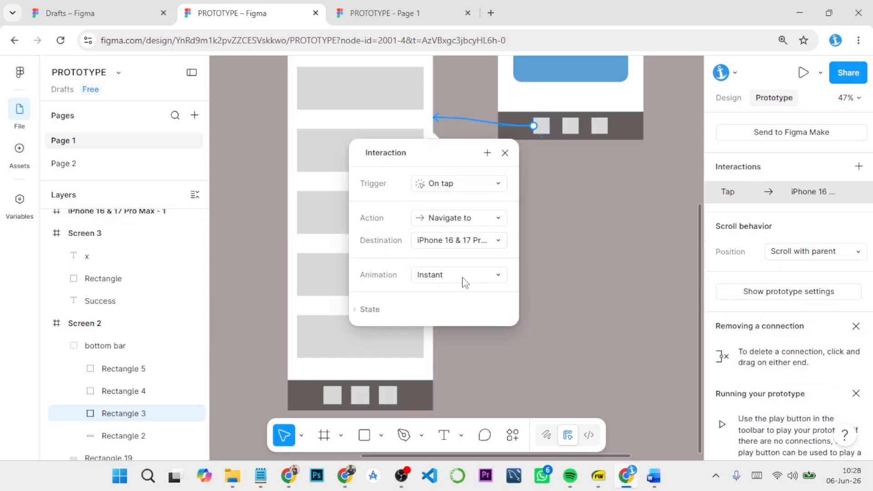
left_click(576, 241)
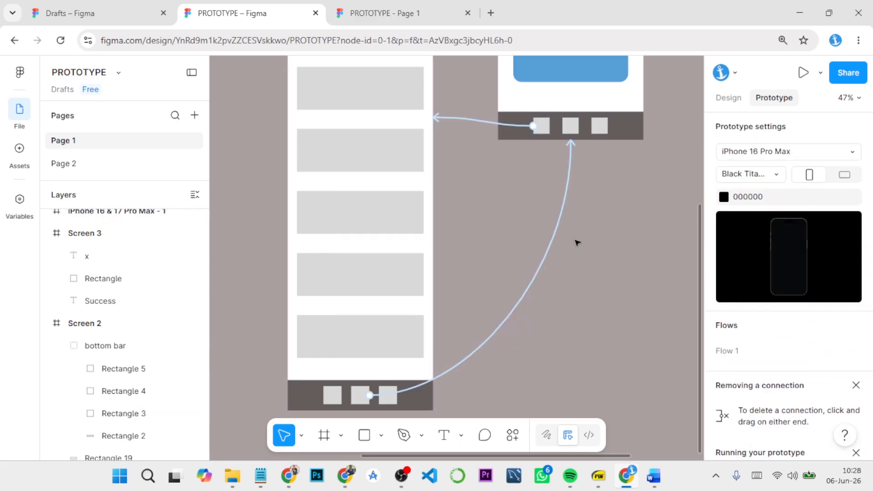
Step: Run the prototype from the iPhone 16 & 17 Pro Max - 1 frame and test the footer navigation to Screen 2 and back
key("shift+1")
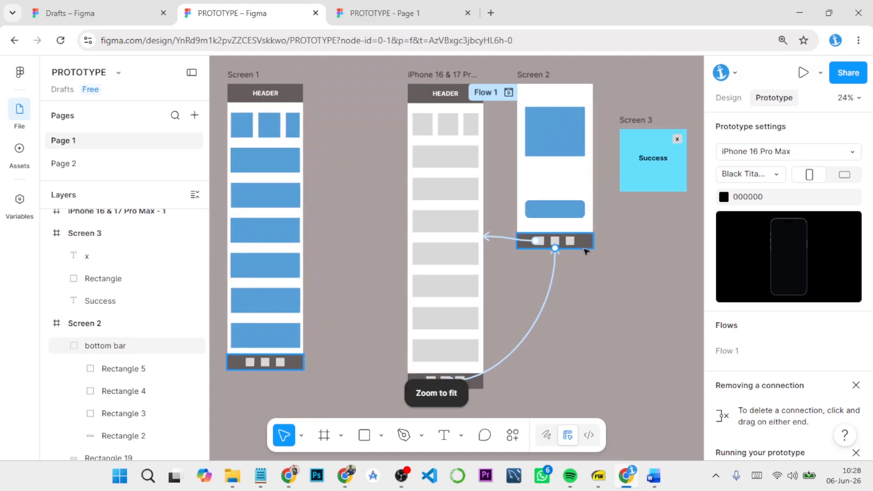
scroll(615, 250, "up", 2)
scroll(601, 232, "up", 2)
scroll(602, 232, "right", 2)
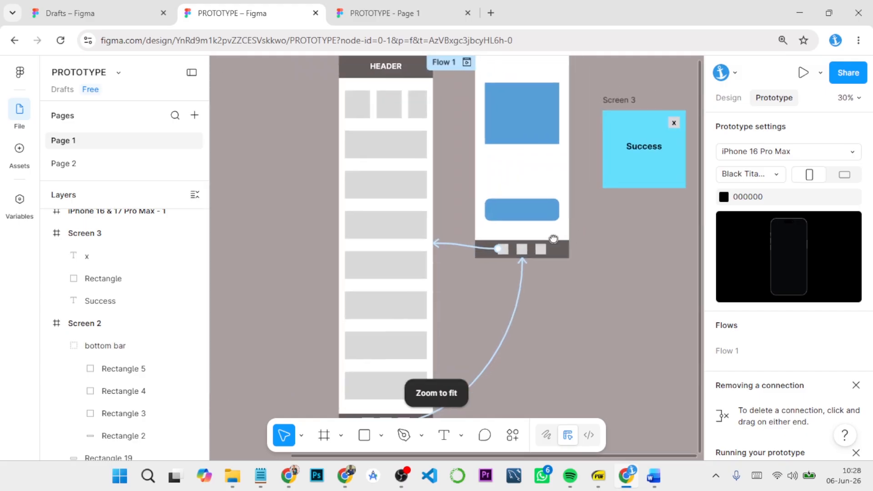
left_click(359, 101)
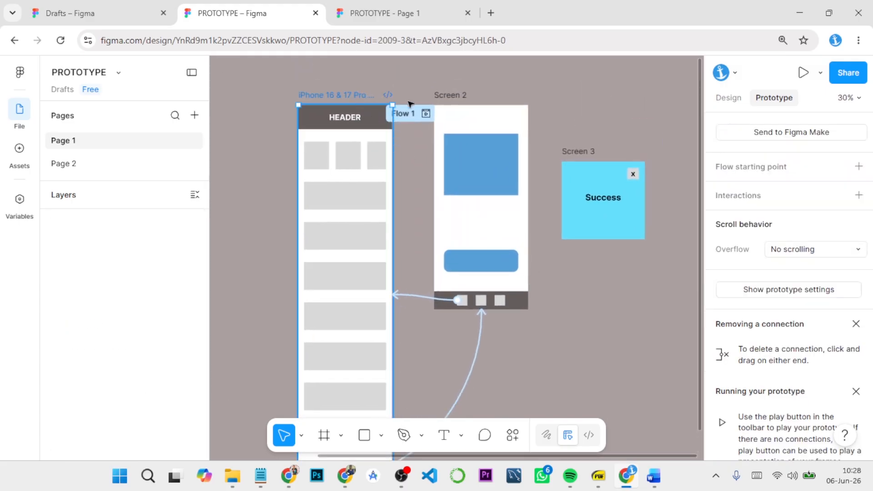
left_click(802, 73)
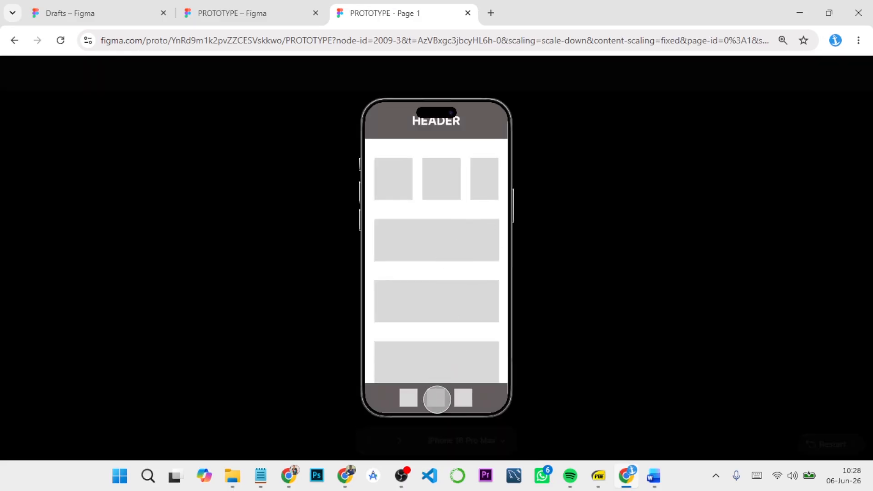
left_click(437, 399)
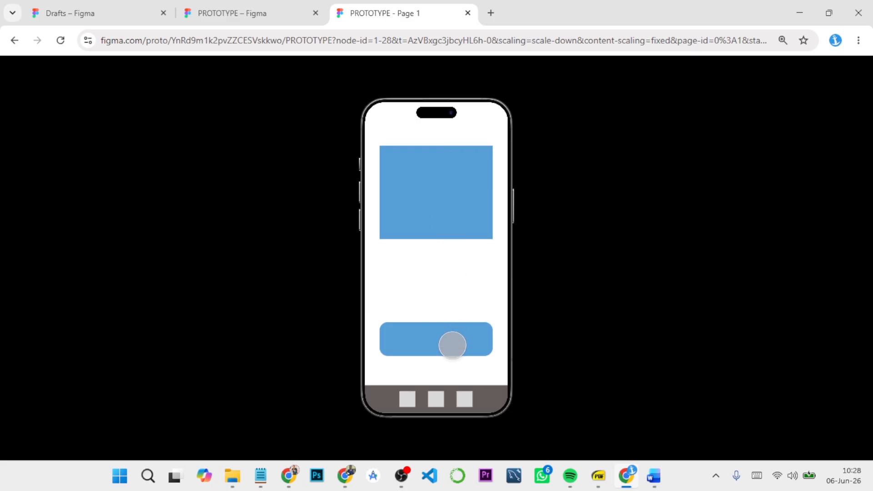
left_click(405, 399)
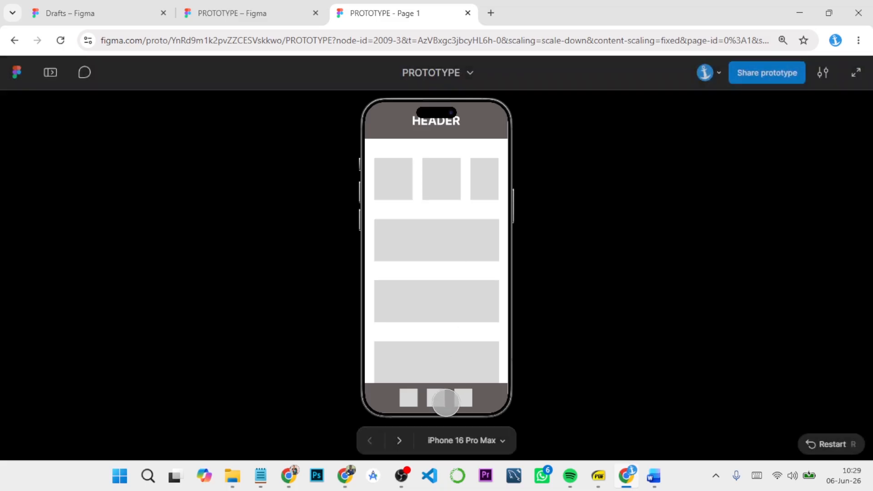
Step: Return to the design file and switch to the Core Interactions in Prototyping document in Word to review Overlays and Modals
left_click(280, 16)
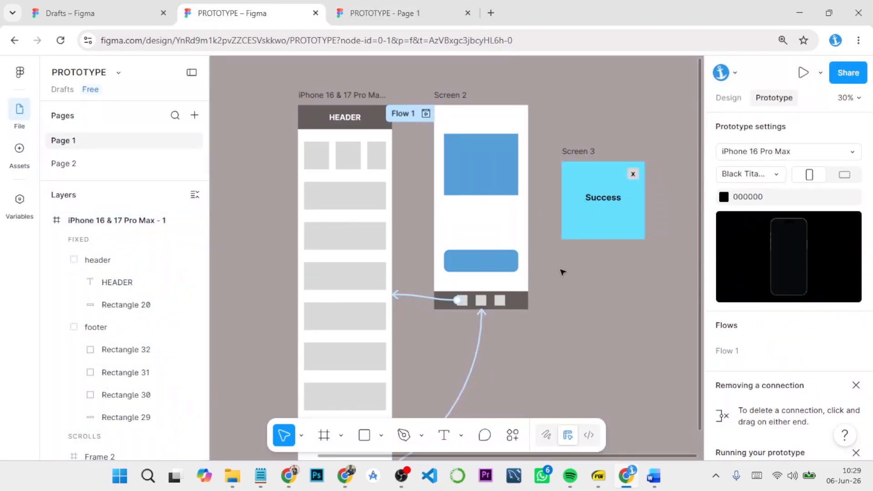
mouse_move(653, 476)
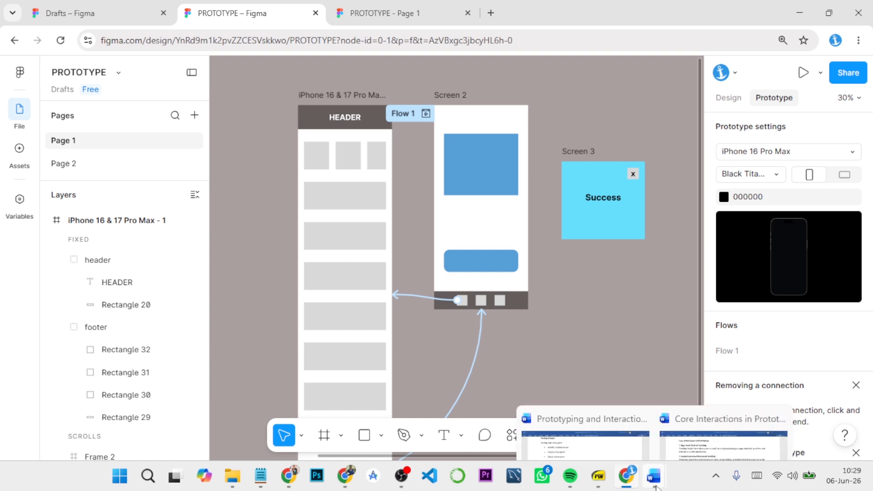
left_click(691, 441)
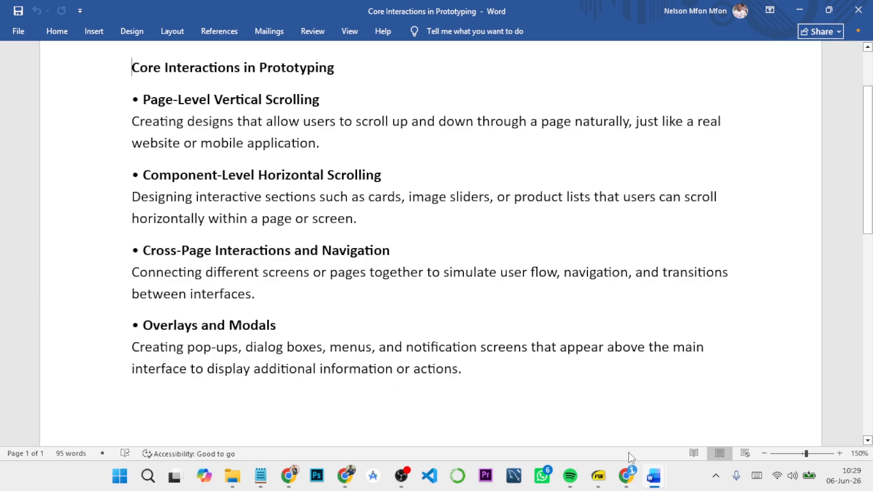
Step: Switch back to the PROTOTYPE design file in Figma and add an on-tap interaction to Screen 2's rounded blue button
left_click(626, 475)
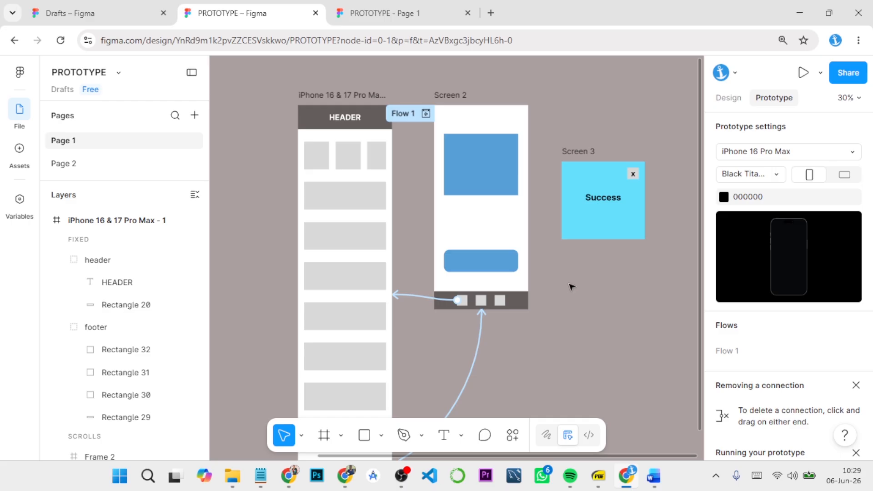
left_click(512, 266)
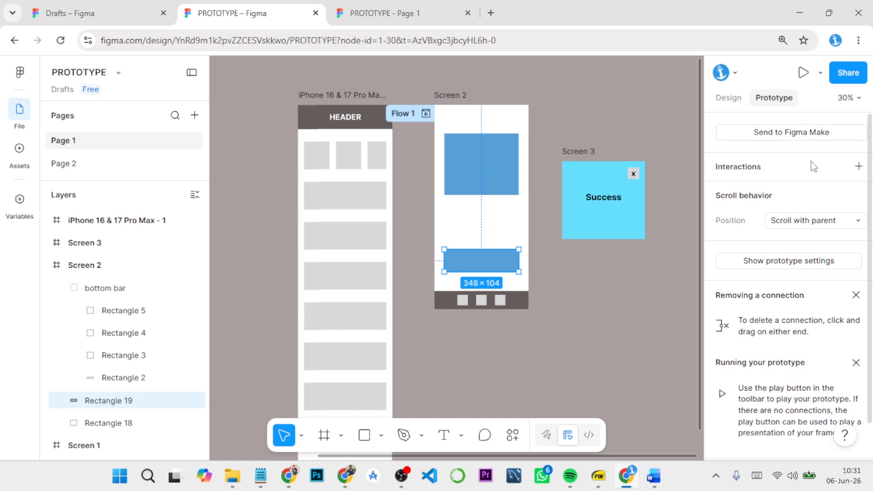
left_click(858, 166)
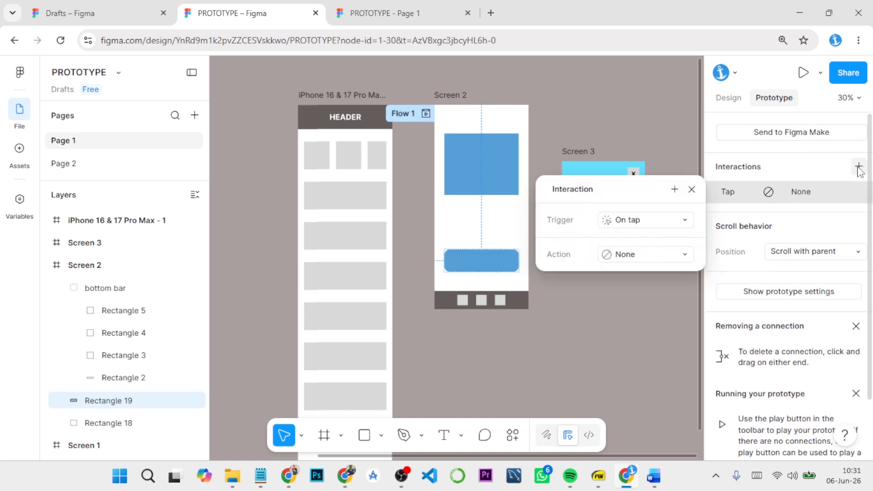
left_click(651, 223)
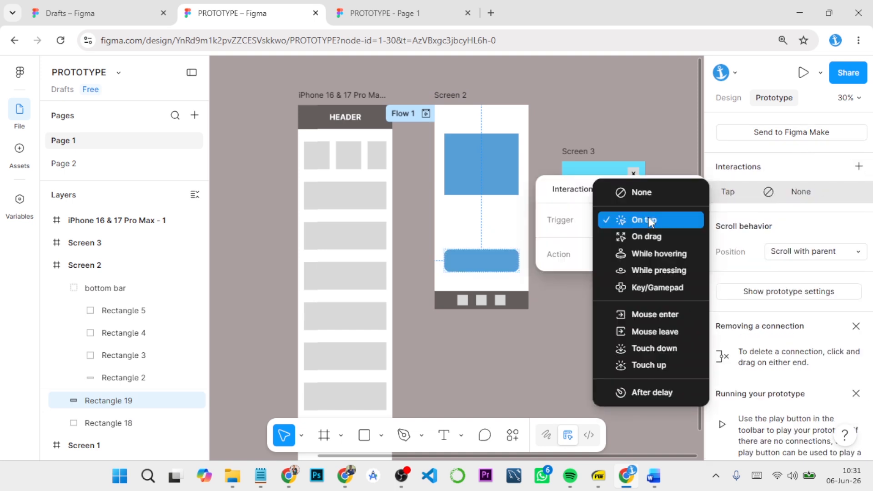
left_click(648, 219)
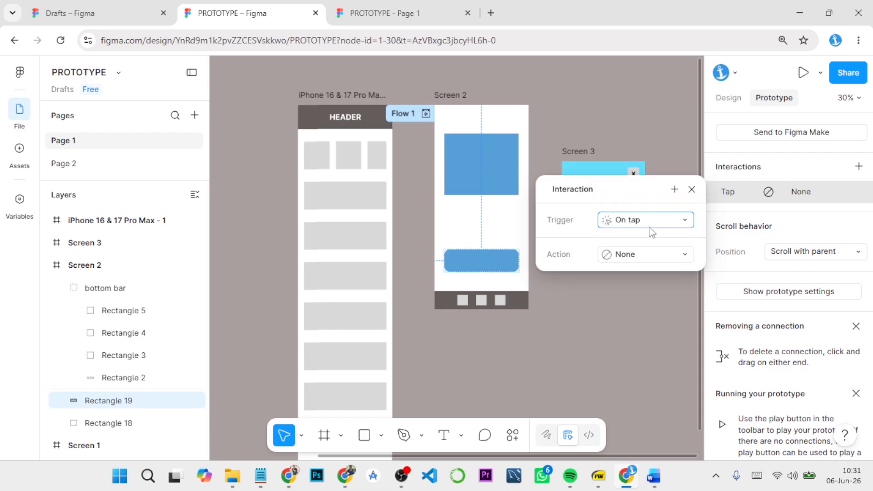
Step: Set the button interaction's action to Open overlay, with Screen 3 as the overlay
left_click(644, 255)
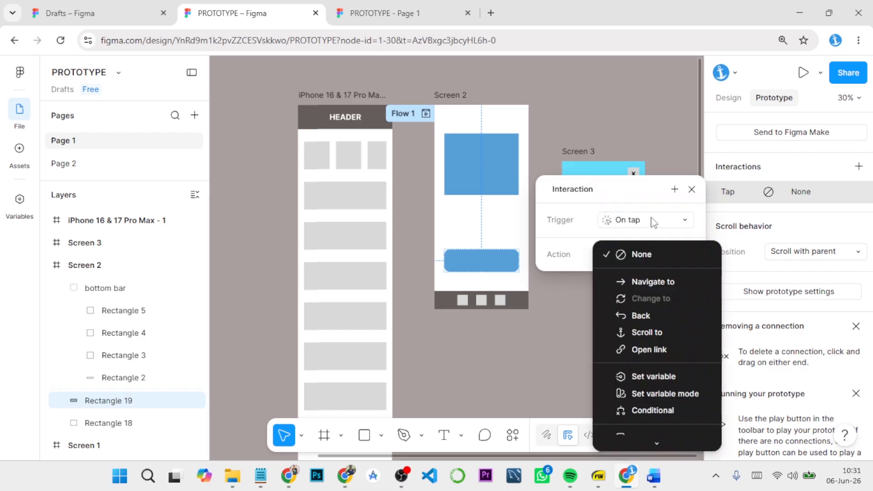
left_click(650, 218)
left_click(641, 255)
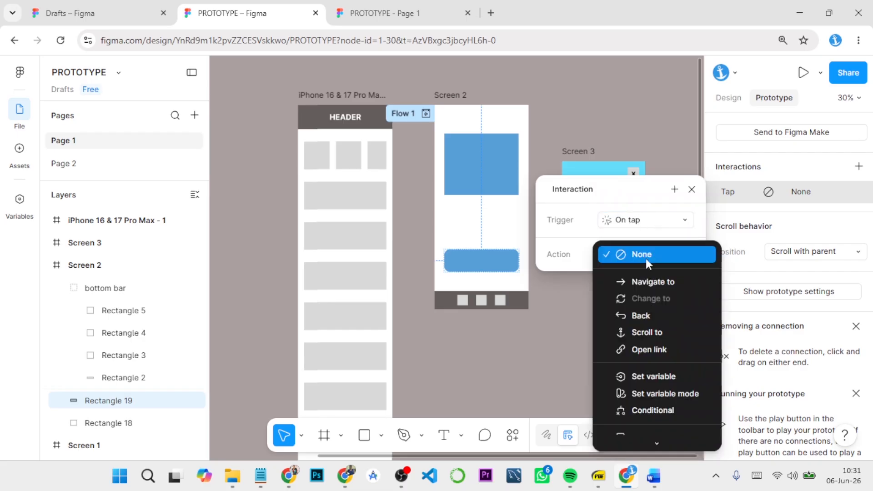
scroll(655, 358, "down", 3)
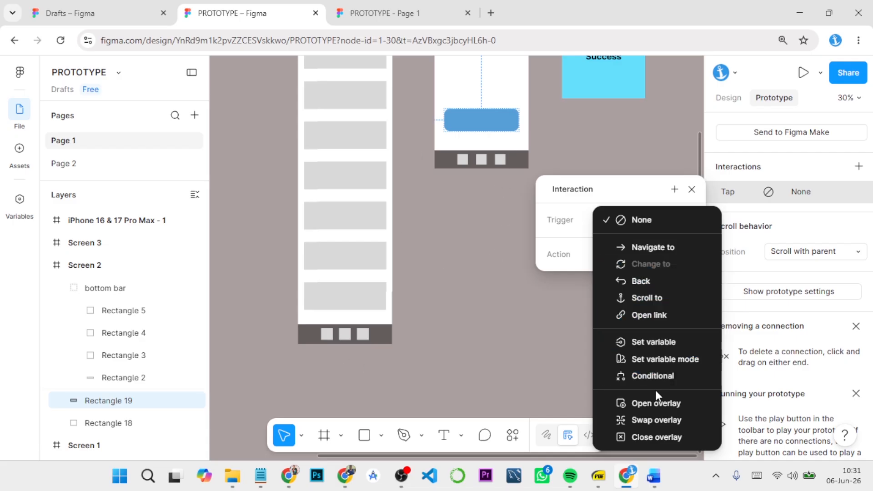
left_click(652, 402)
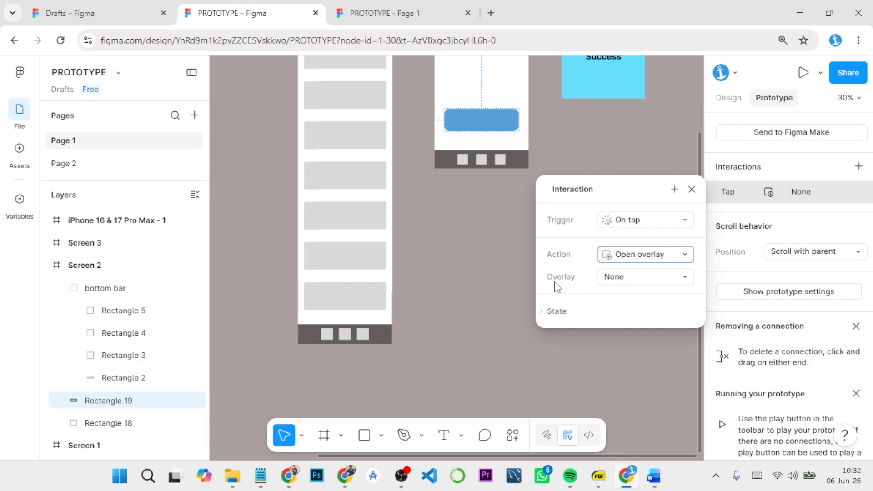
left_click(633, 276)
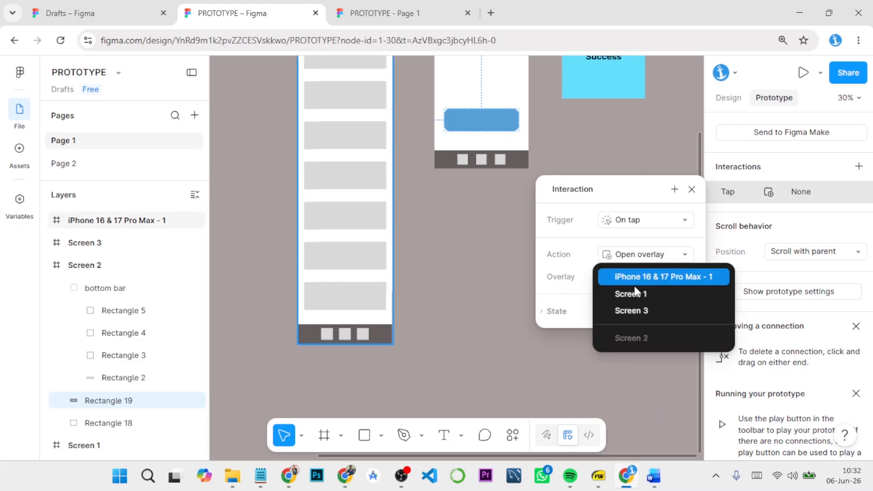
left_click(638, 312)
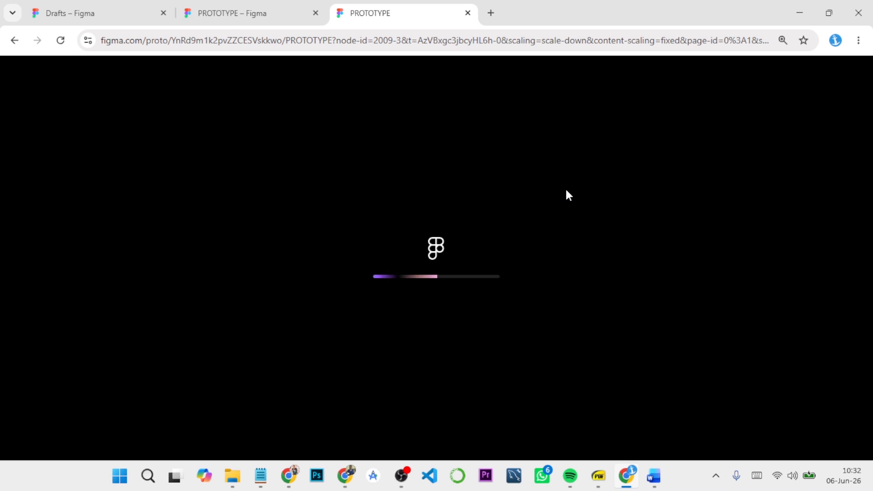
Step: Test in the running prototype: go to Screen 2 through the footer's middle square, then open, dismiss and reopen the Success overlay with the blue button
left_click(273, 9)
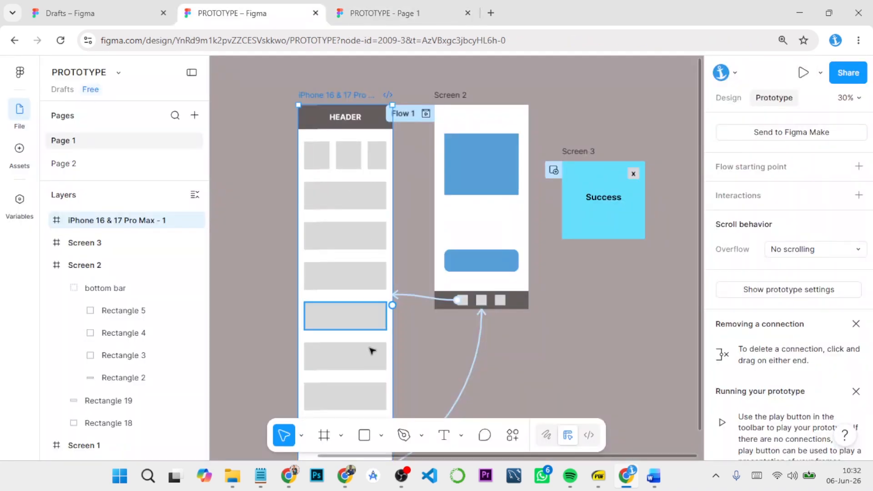
scroll(370, 351, "down", 5)
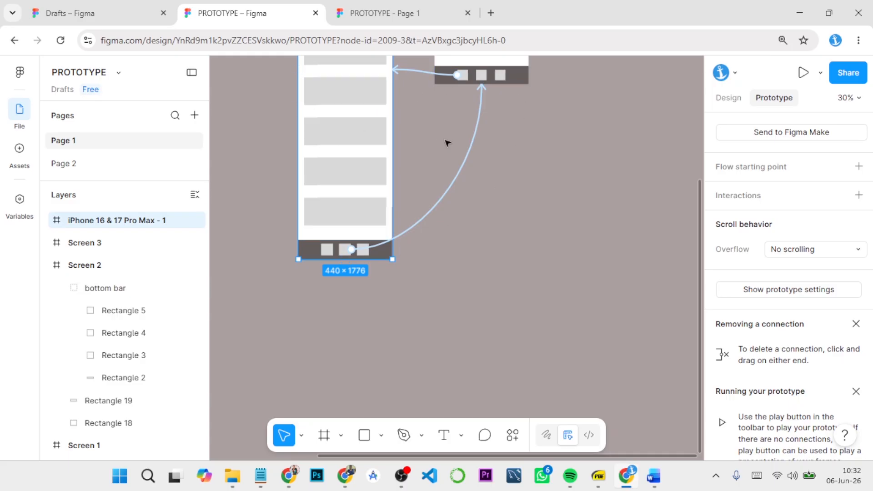
scroll(447, 143, "up", 6)
scroll(484, 183, "down", 2)
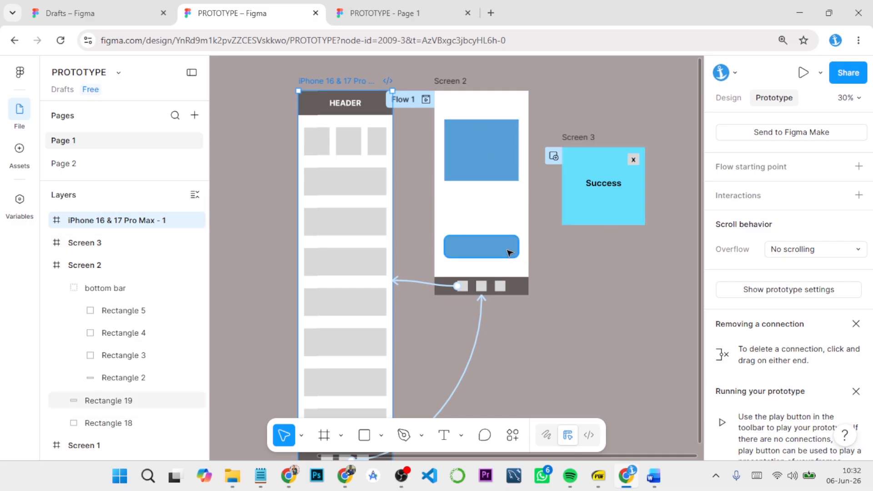
left_click(410, 7)
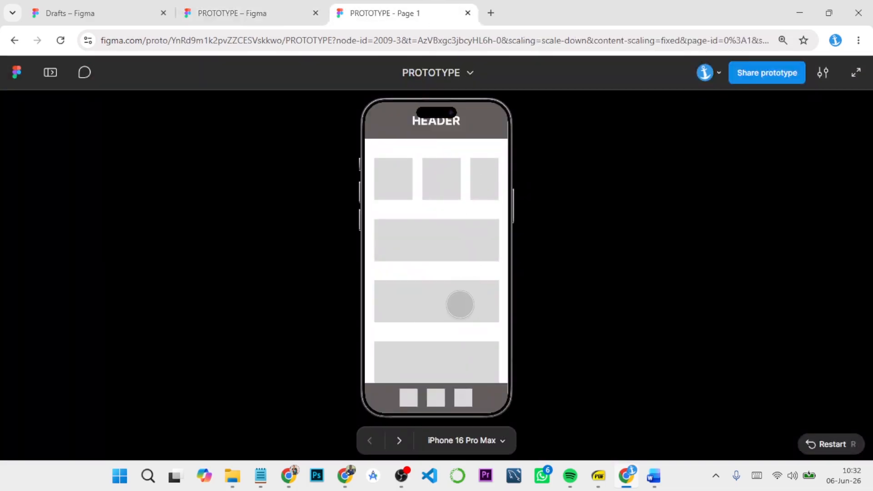
left_click(437, 396)
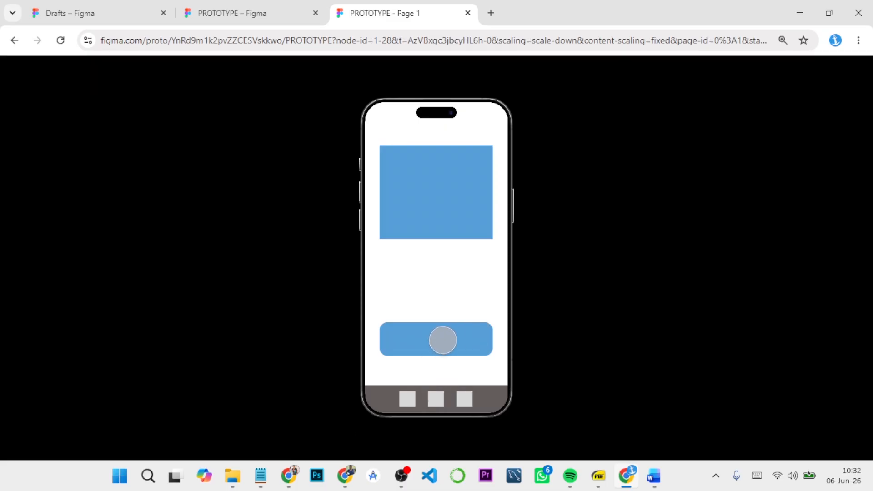
left_click(438, 339)
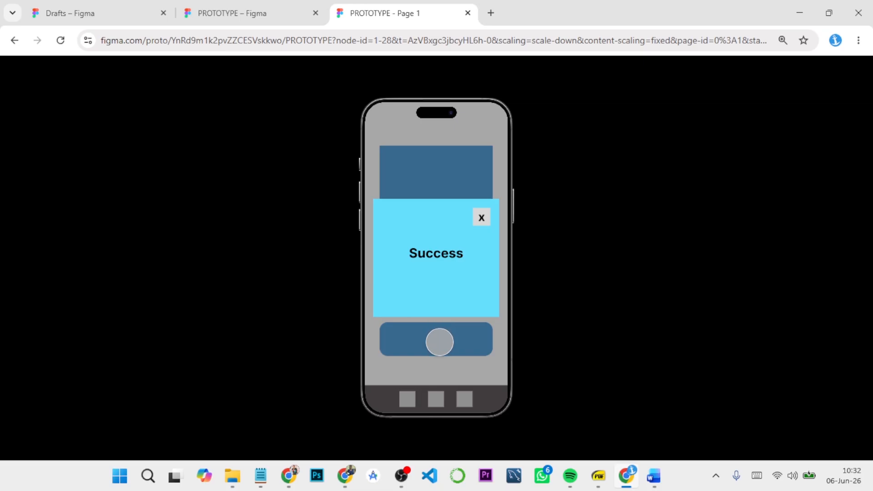
left_click(439, 340)
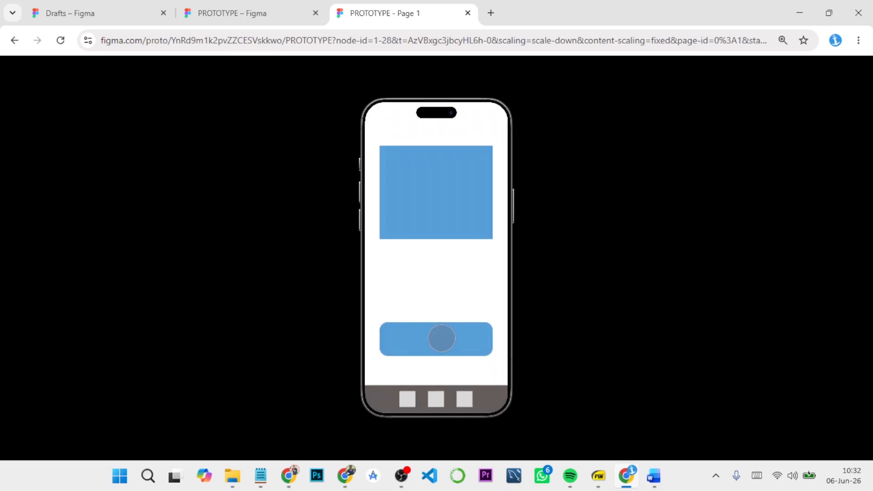
left_click(441, 339)
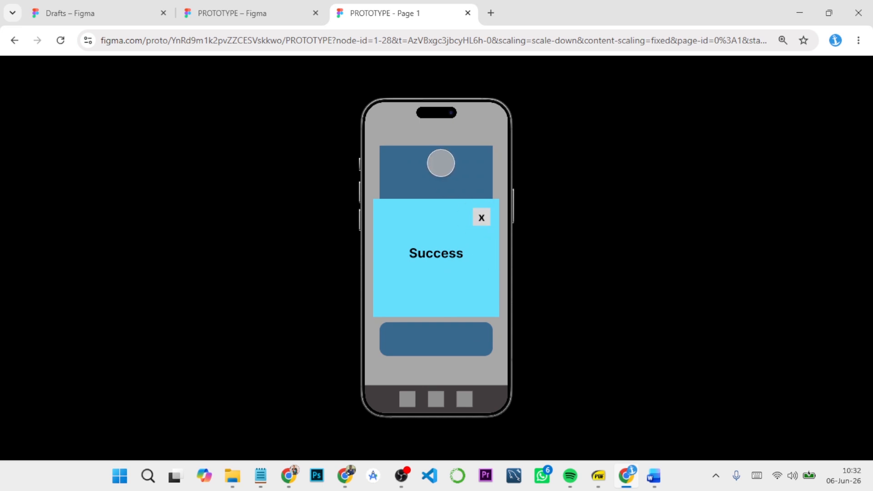
Step: In the design file, set the Screen 3 overlay interaction's black background to 100% opacity
left_click(269, 8)
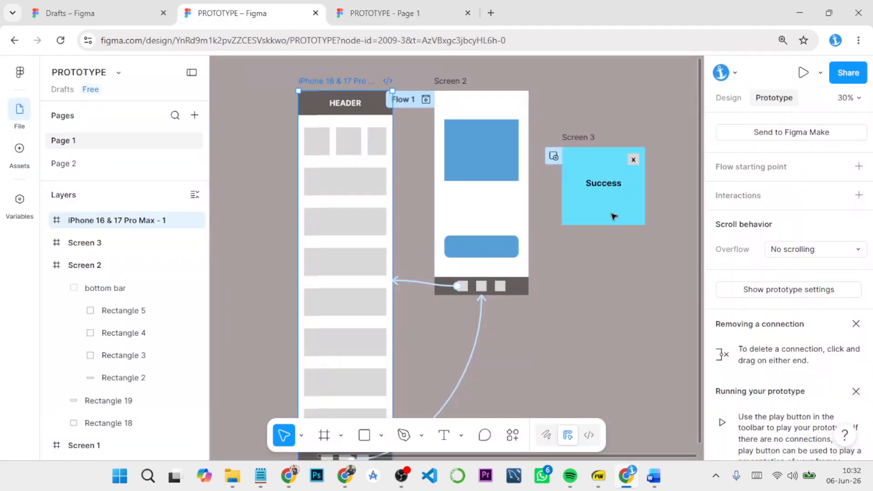
left_click(585, 138)
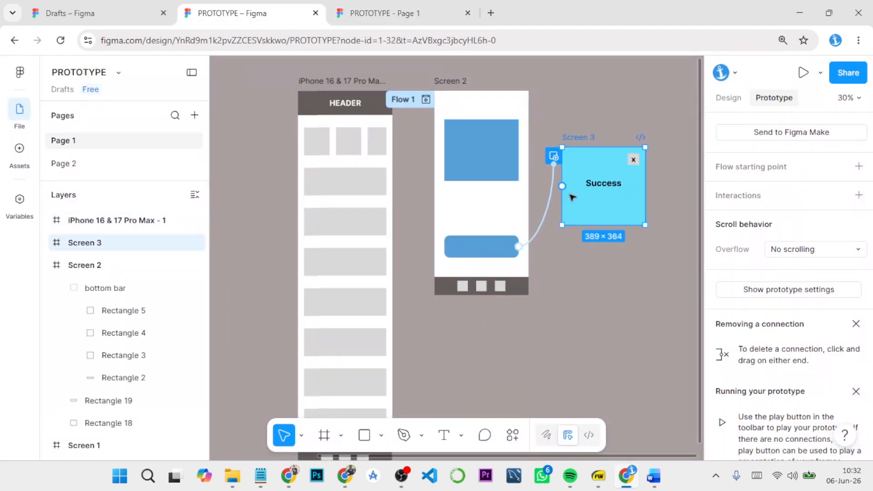
left_click(548, 212)
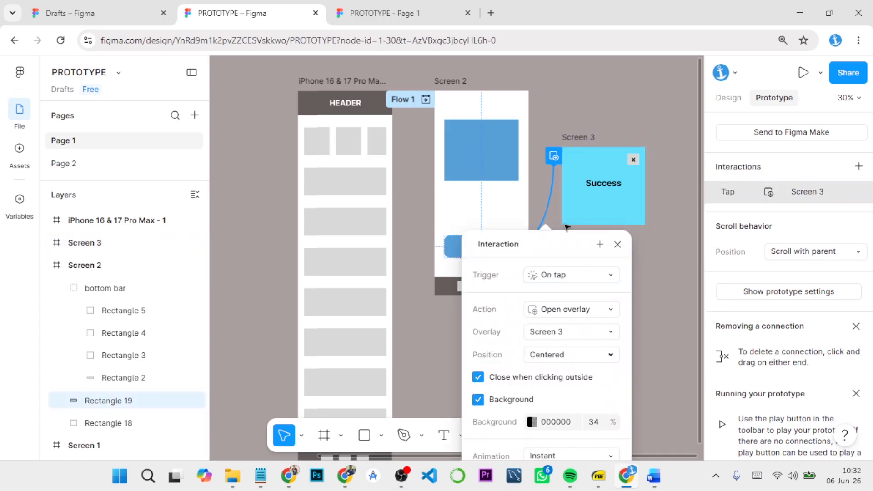
left_click_drag(561, 247, 563, 118)
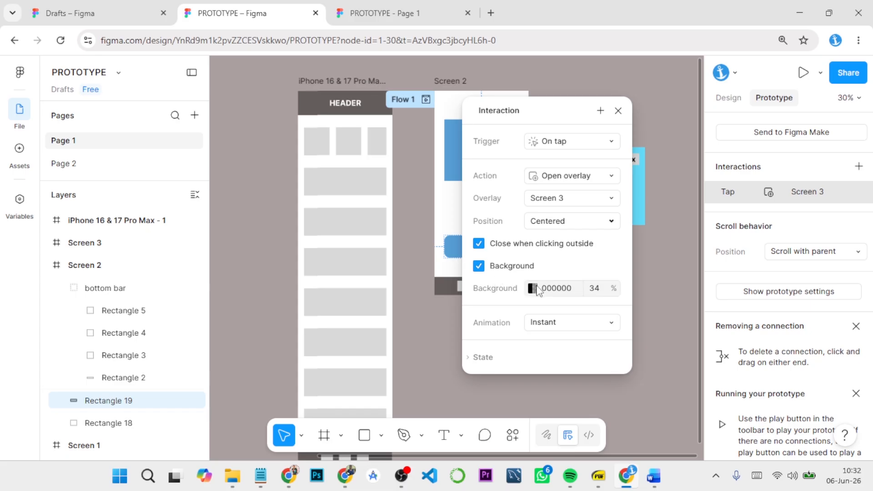
left_click(532, 289)
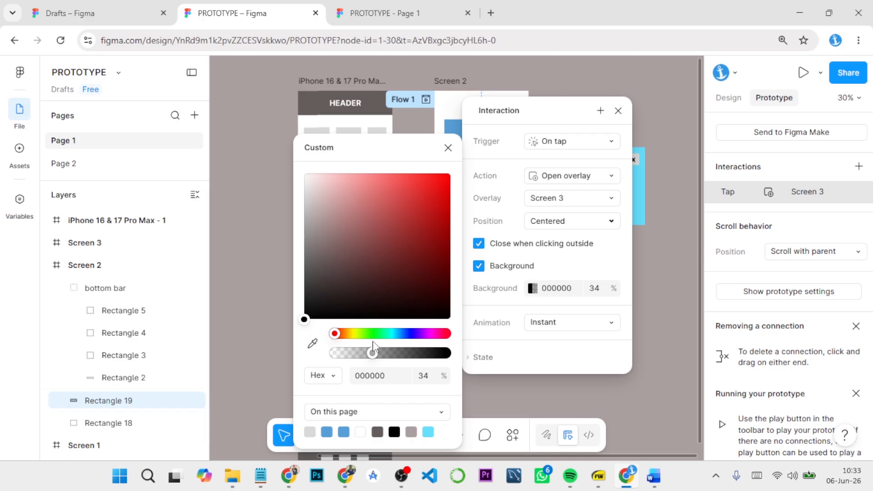
left_click_drag(373, 353, 476, 360)
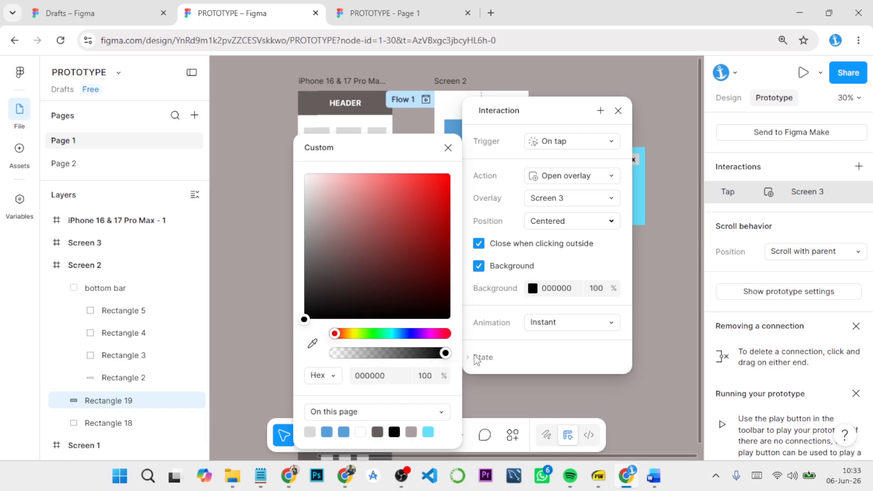
left_click(649, 314)
Step: Run the prototype from the iPhone 16 & 17 Pro Max - 1 frame to check the overlay background
left_click(367, 81)
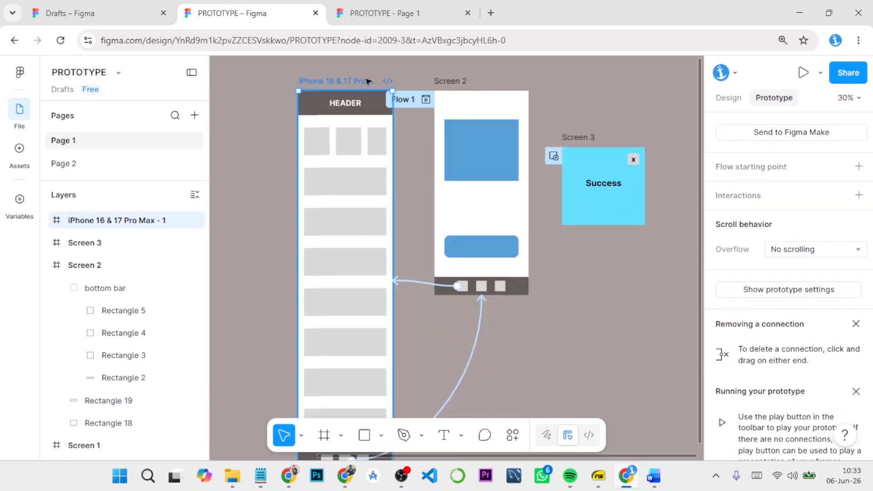
left_click(803, 73)
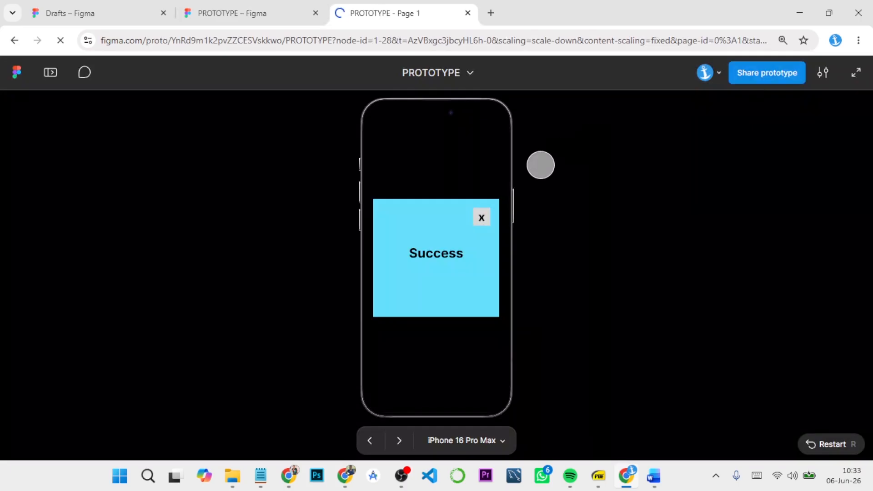
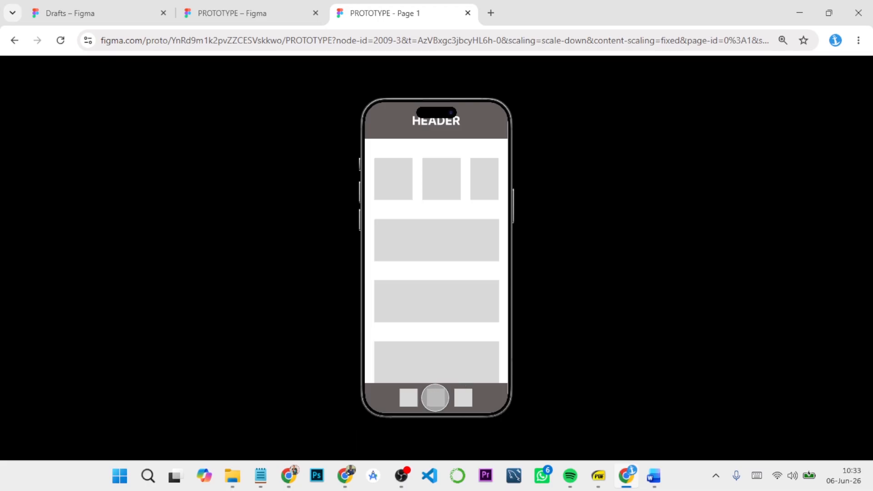
Step: In the running prototype, go to Screen 2 through the footer's middle square and open the Success overlay to view its background
left_click(435, 398)
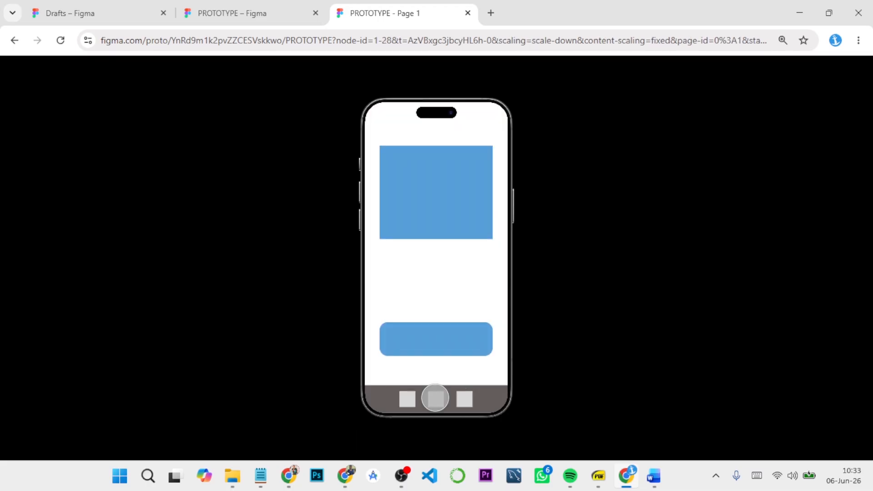
left_click(437, 340)
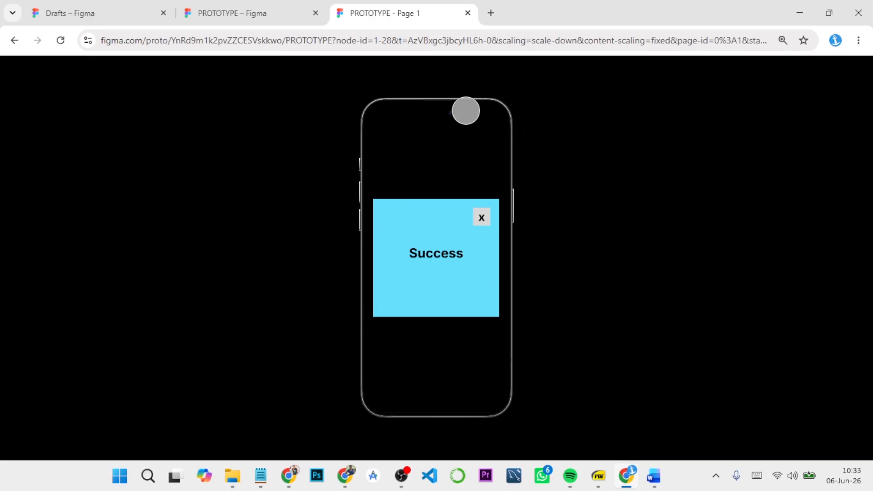
Step: In the design file, set the blue button's Screen 3 overlay background to 30% opacity and view it in the running prototype
left_click(252, 11)
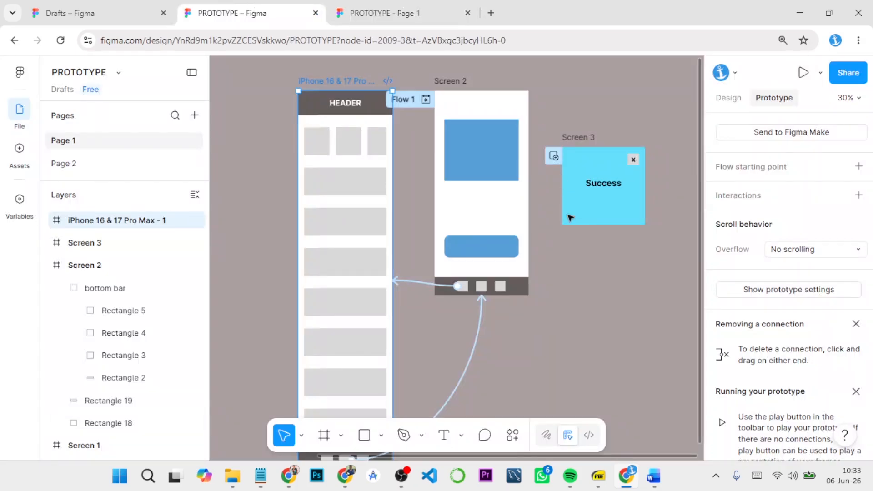
left_click(504, 248)
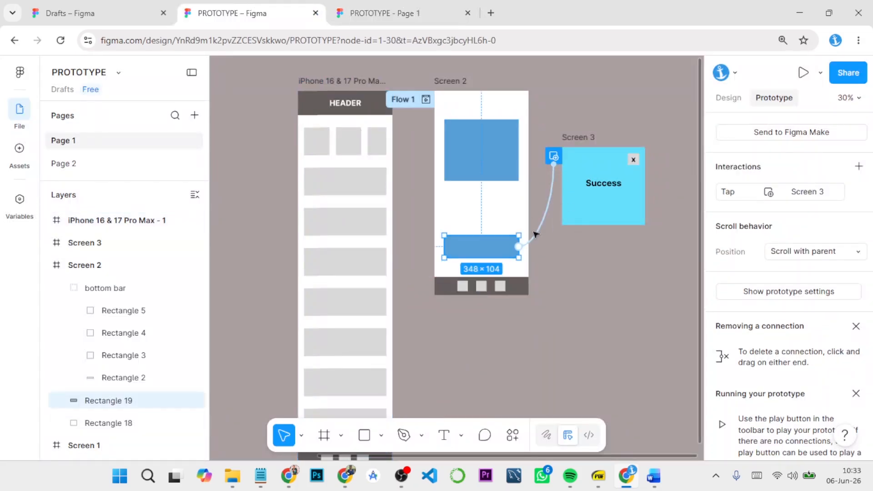
left_click(549, 220)
scroll(568, 291, "down", 2)
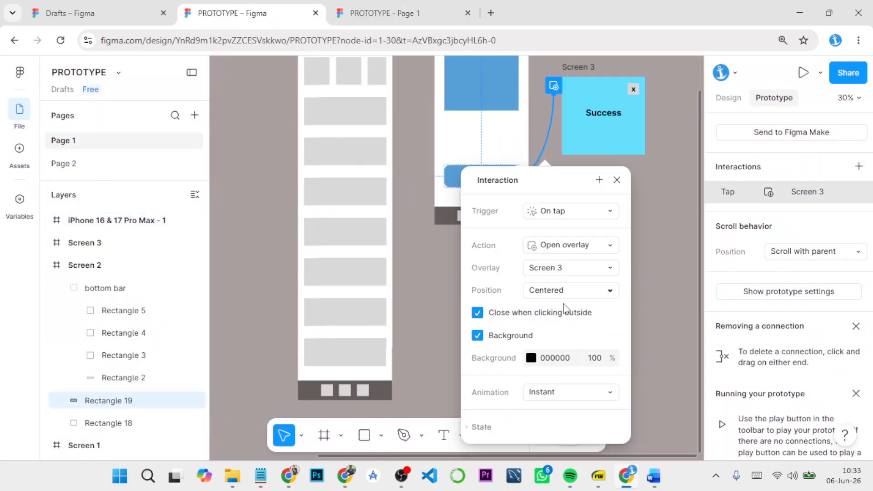
left_click(597, 361)
type("30")
key("Return")
left_click(656, 273)
left_click(382, 12)
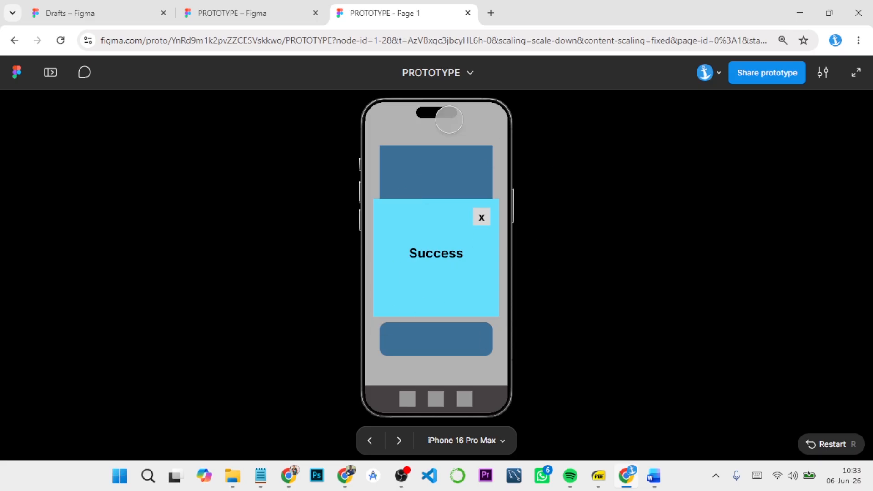
Step: Test dismissing the overlay from outside it, and turn off Close when clicking outside in the blue button's Screen 3 overlay interaction
left_click(293, 12)
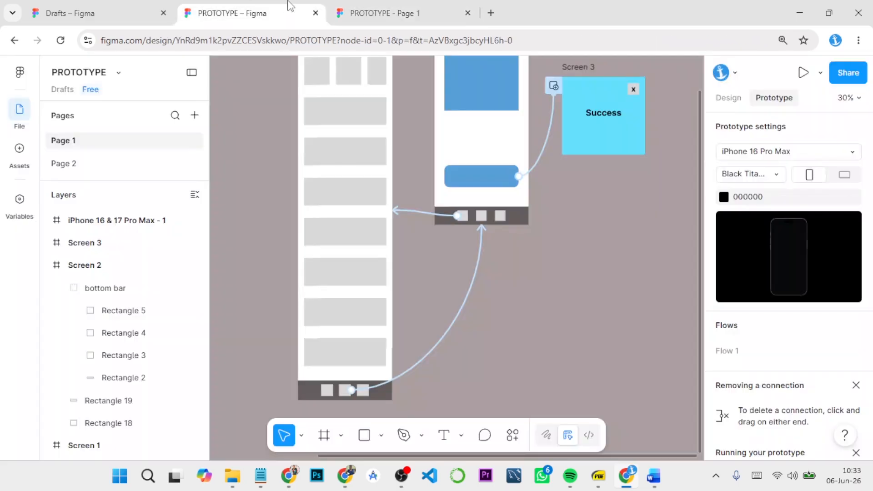
scroll(577, 234, "up", 3)
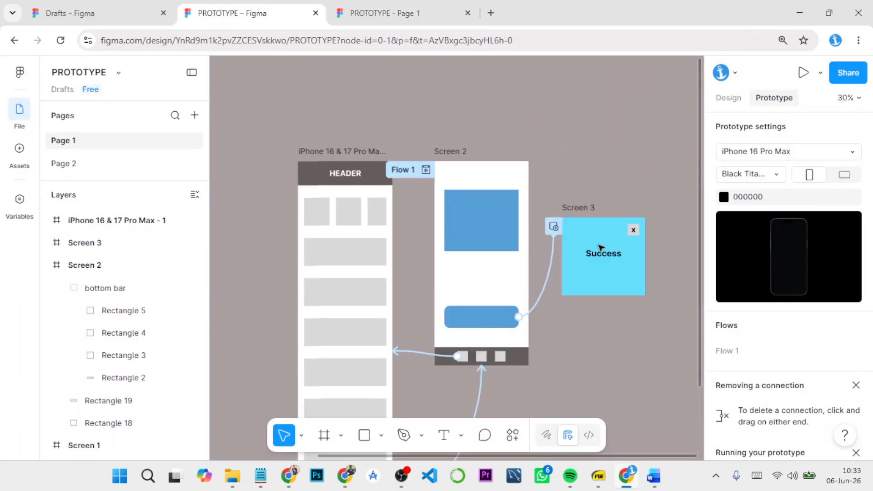
scroll(598, 246, "down", 2)
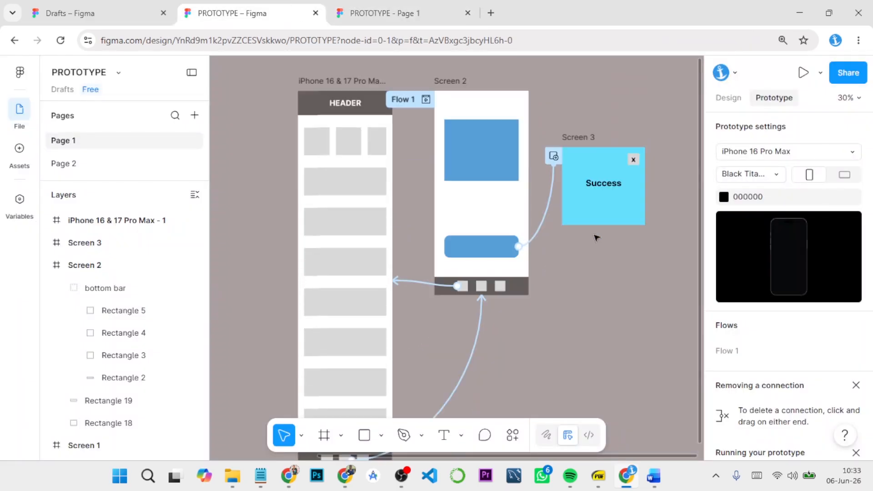
left_click(544, 203)
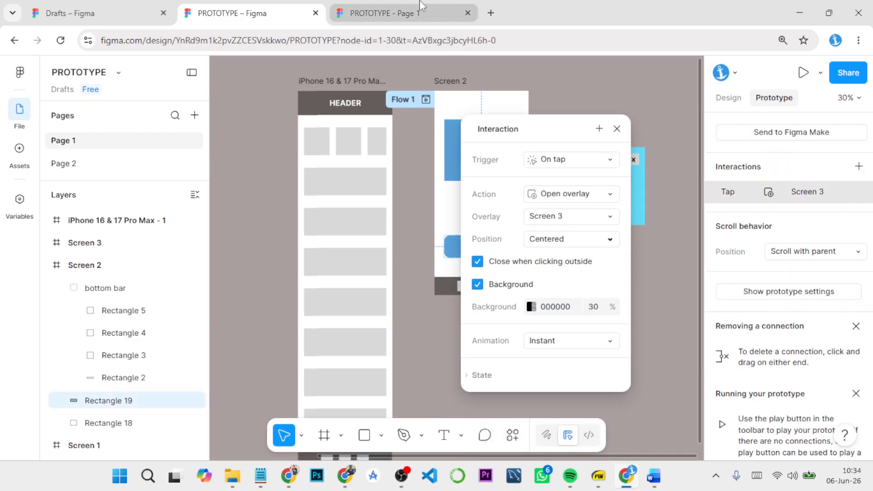
left_click(387, 13)
left_click(446, 341)
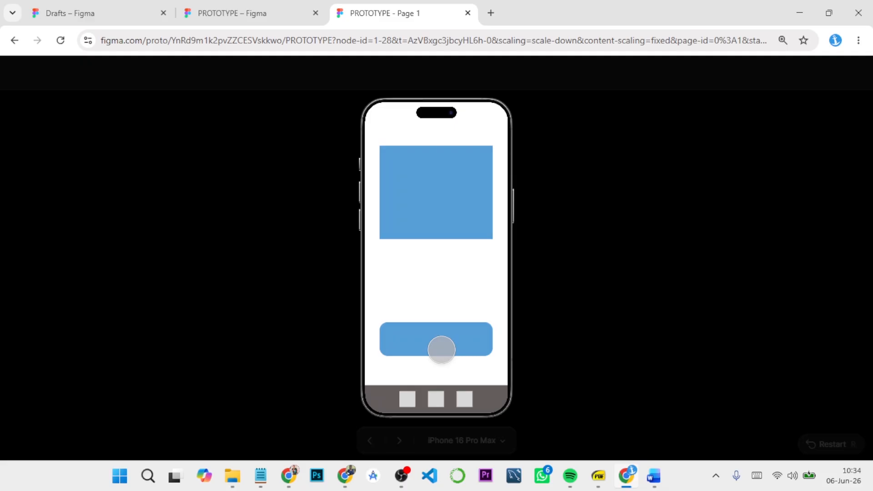
left_click(302, 18)
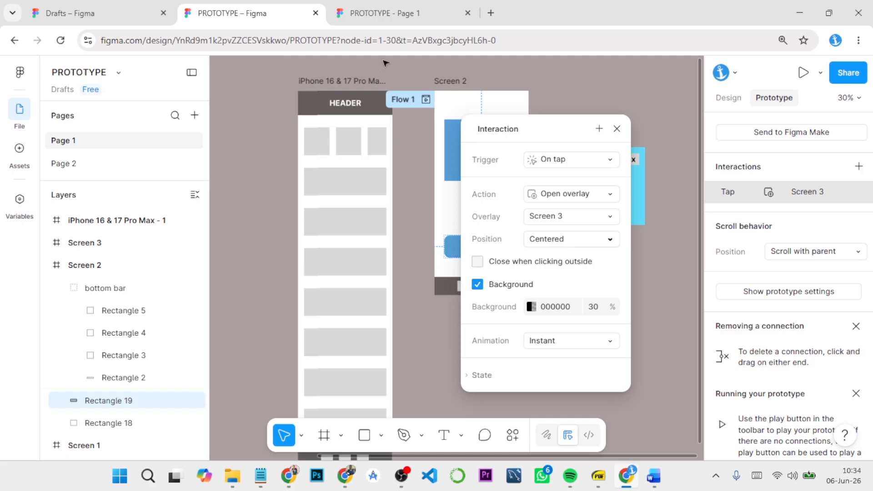
Step: Reopen the Success overlay in the running prototype and test whether tapping outside it dismisses it
left_click(391, 13)
left_click(451, 338)
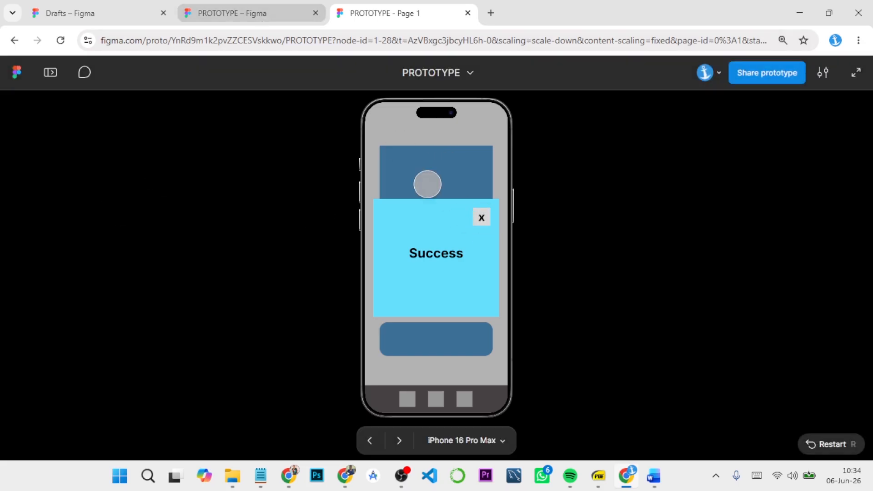
Step: In the design file, give the square behind Screen 3's x an On tap interaction with the Close overlay action
left_click(252, 11)
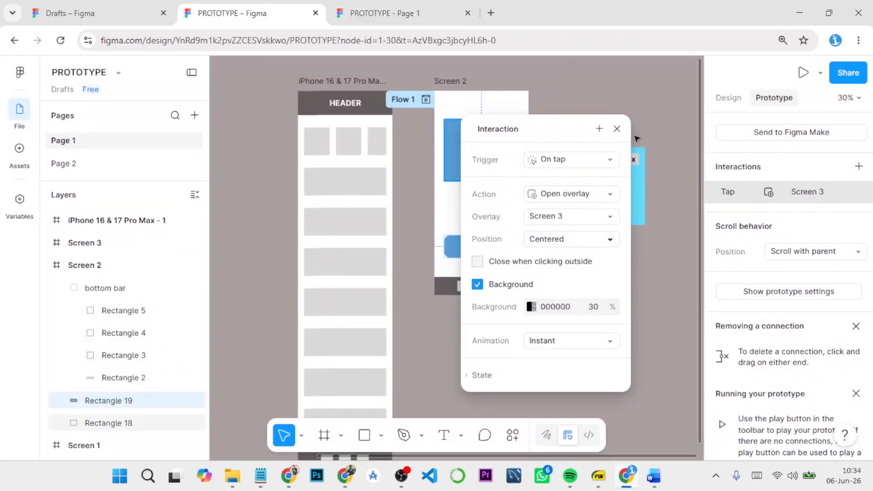
left_click(616, 130)
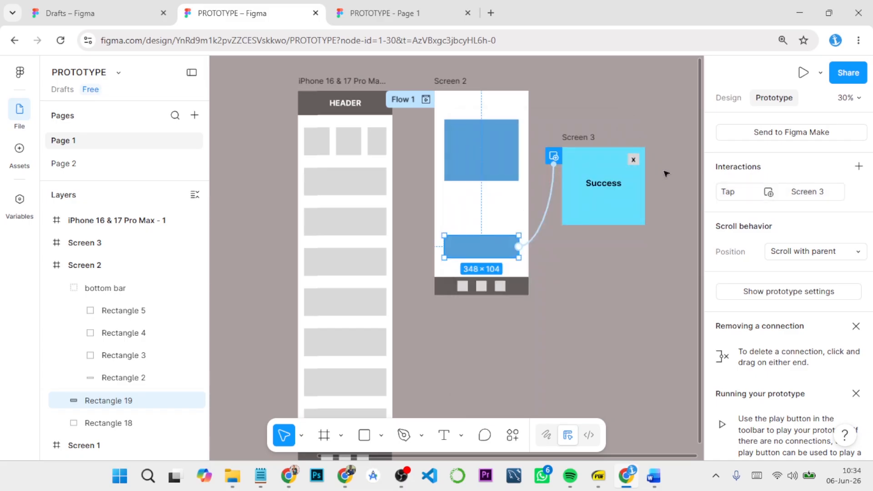
scroll(673, 171, "up", 5)
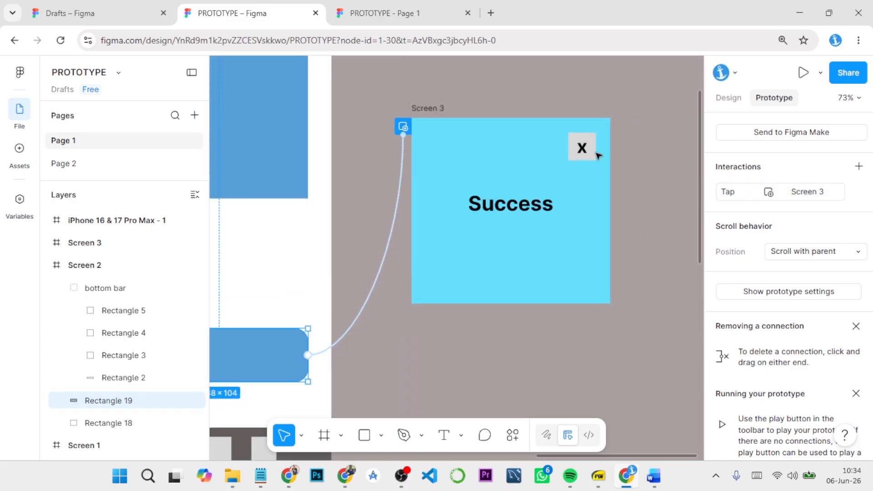
left_click(596, 146)
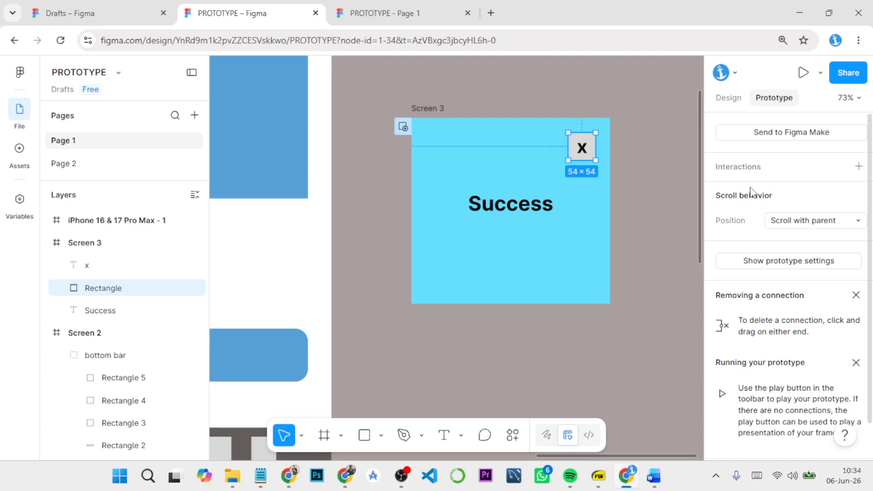
left_click(858, 166)
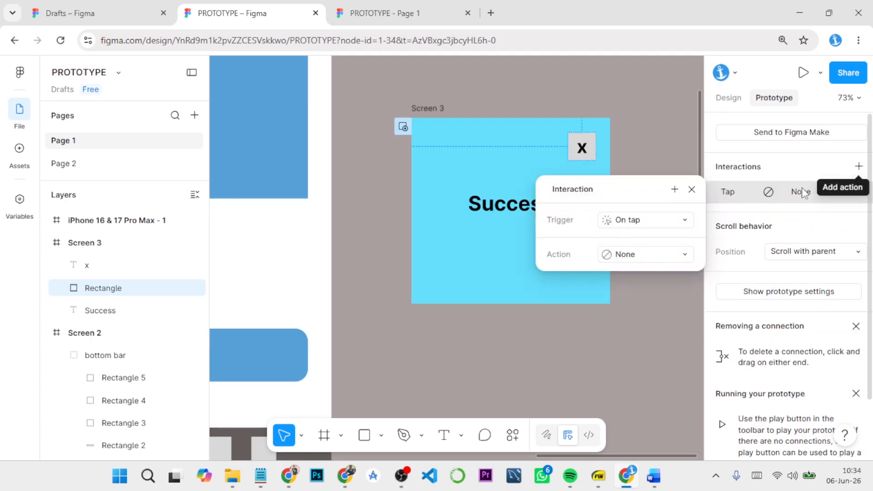
left_click(664, 253)
scroll(686, 334, "down", 5)
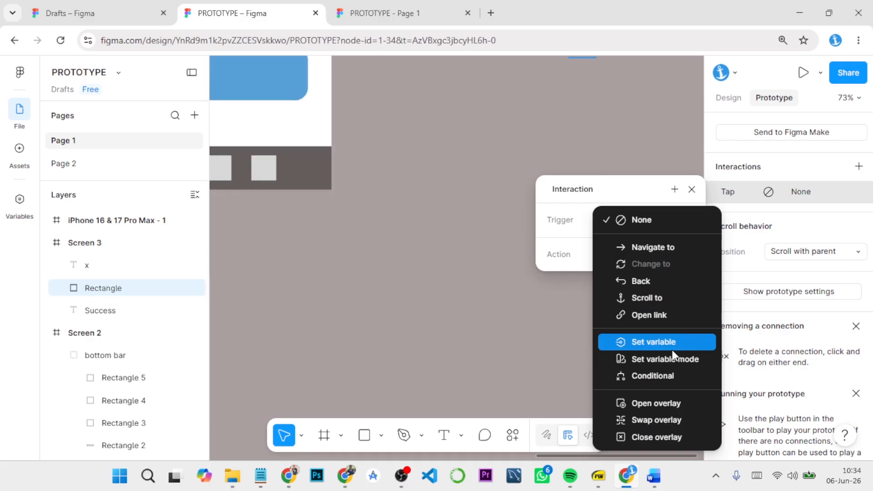
left_click(653, 436)
scroll(635, 182, "up", 5)
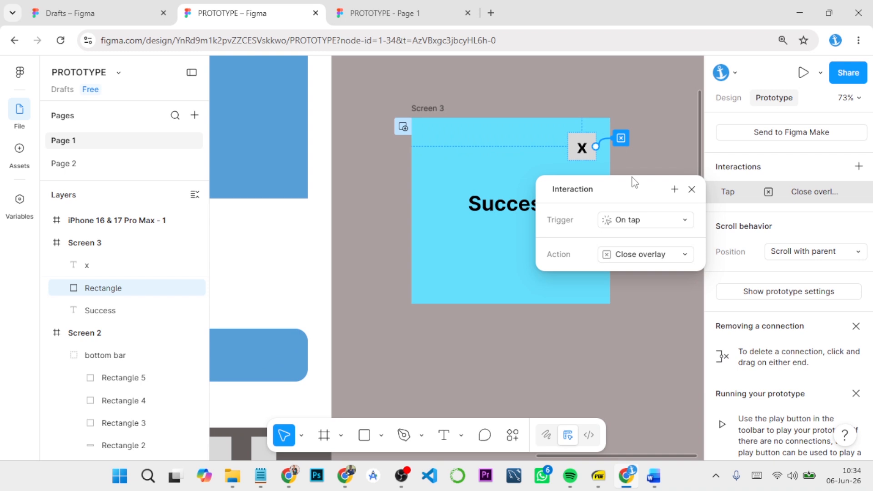
left_click(692, 189)
Step: Test in the running prototype closing the Success overlay with its x square and reopening it with the blue button
left_click(380, 12)
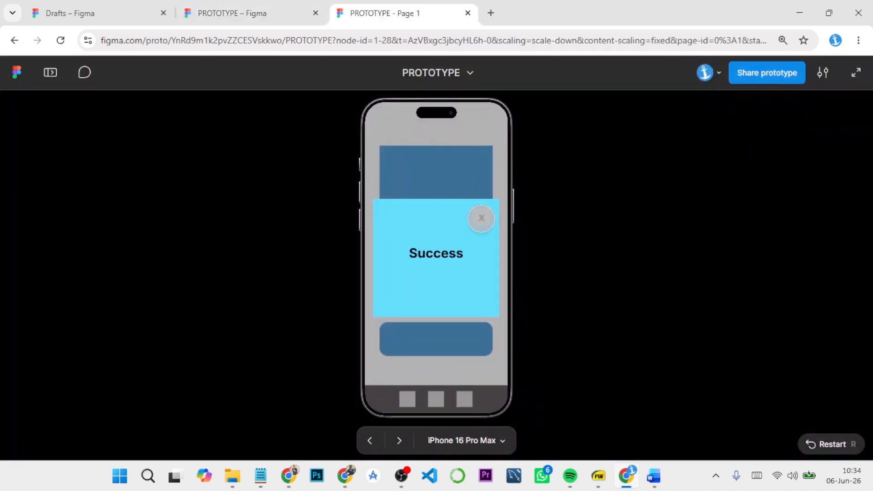
left_click(484, 215)
left_click(432, 344)
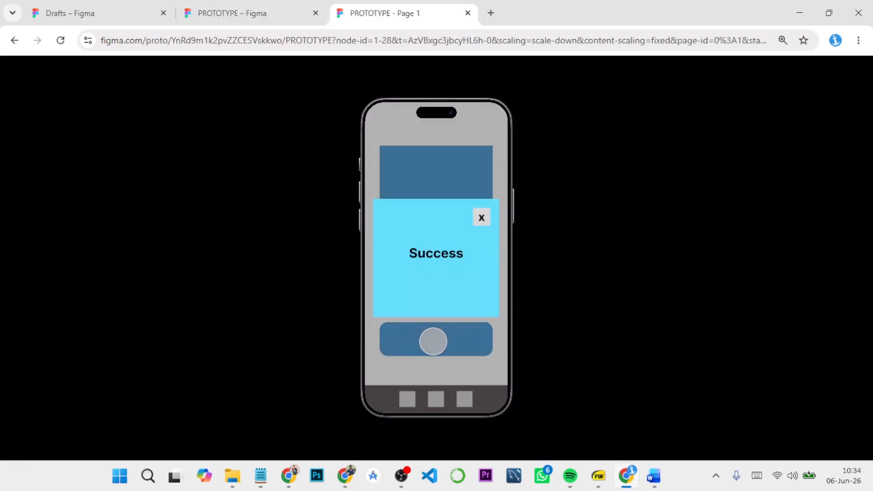
left_click(482, 216)
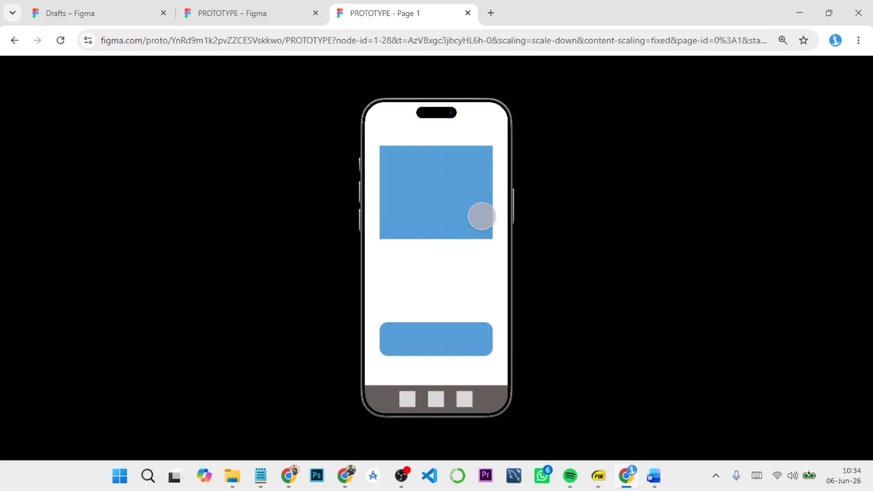
left_click(432, 345)
left_click(482, 217)
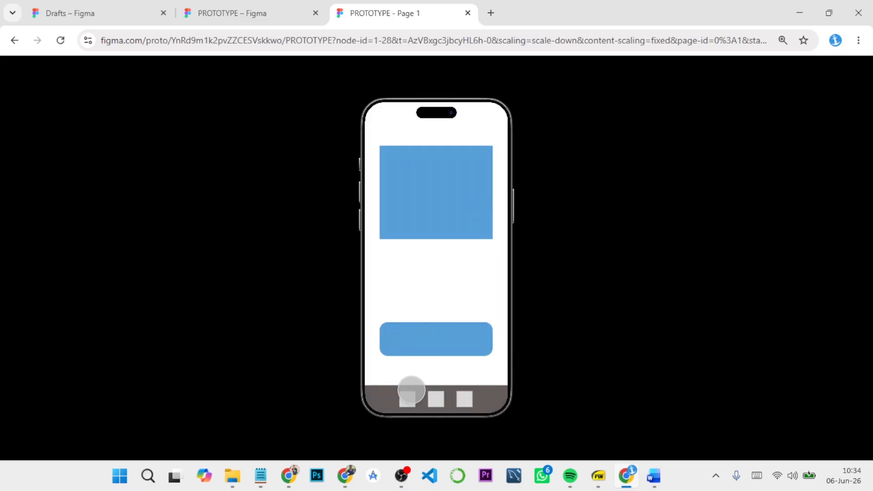
Step: Return to the header page through the footer's first square and test its vertical scrolling and the top row's horizontal scrolling
left_click(408, 391)
left_click_drag(421, 322, 436, 156)
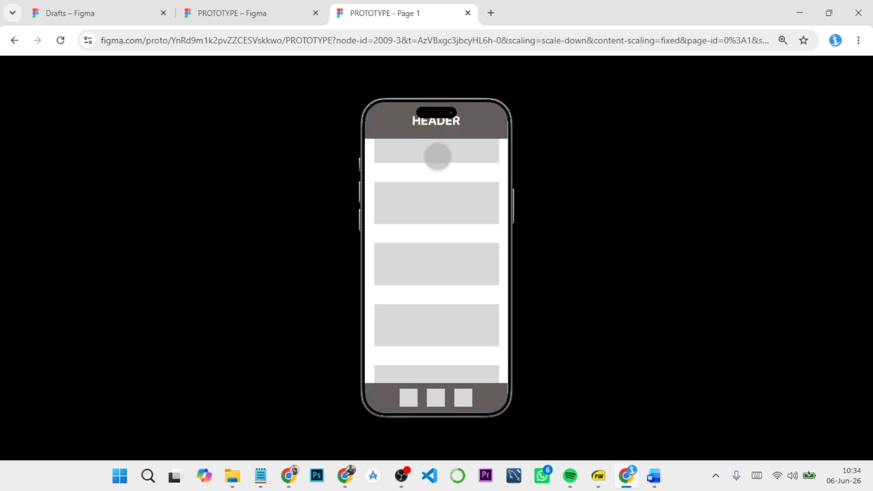
left_click_drag(431, 260, 445, 370)
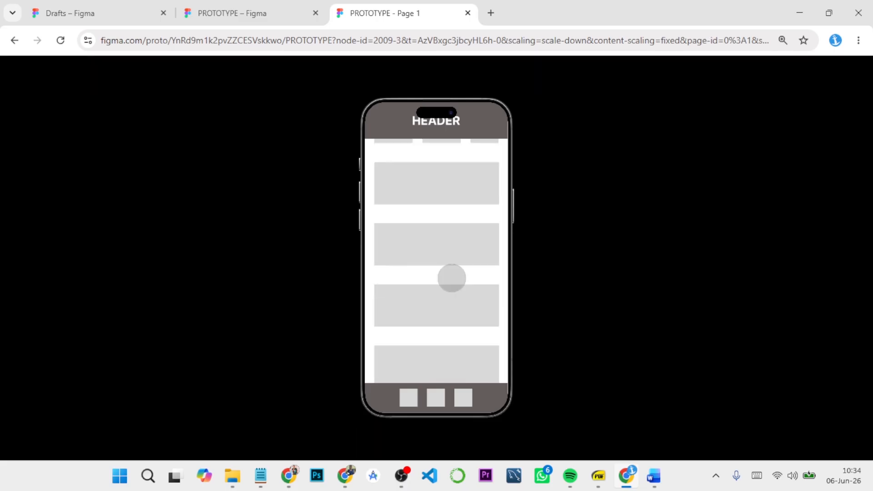
left_click_drag(477, 180, 400, 182)
left_click_drag(464, 197, 563, 279)
Step: Go to Screen 2, open the Success overlay and close it with its x, and return to the header page through the footer
left_click(435, 397)
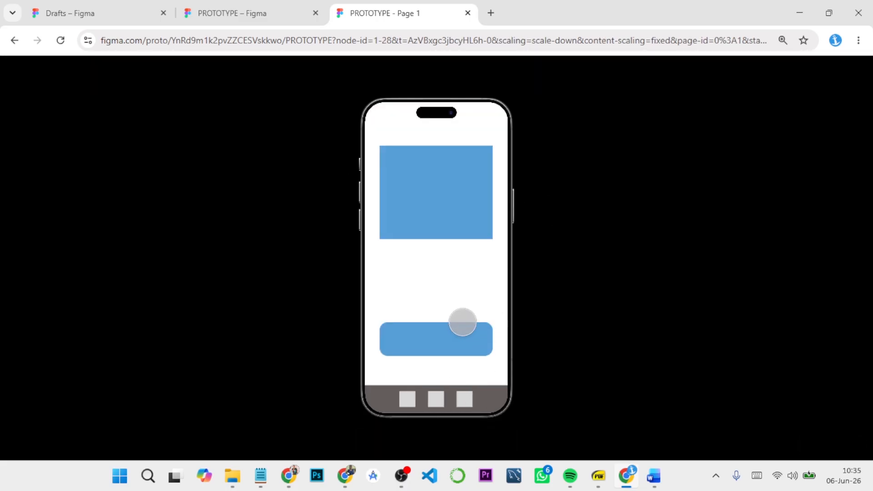
left_click(445, 341)
left_click(481, 218)
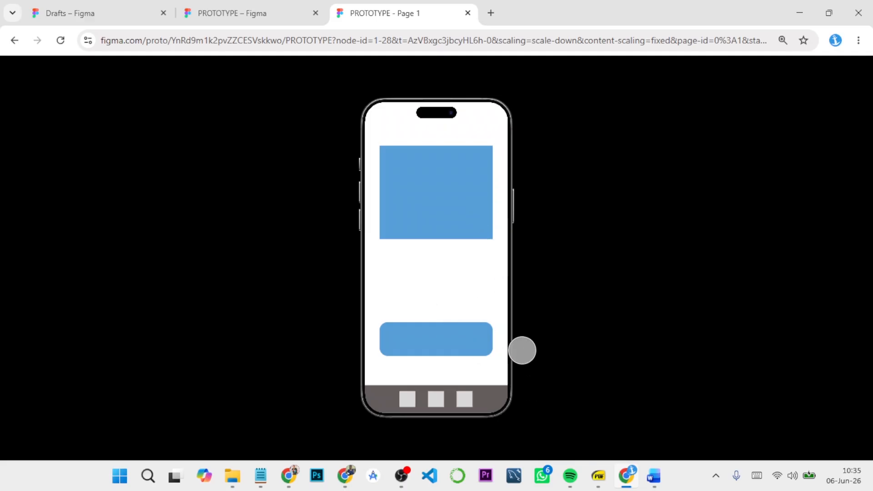
left_click(403, 397)
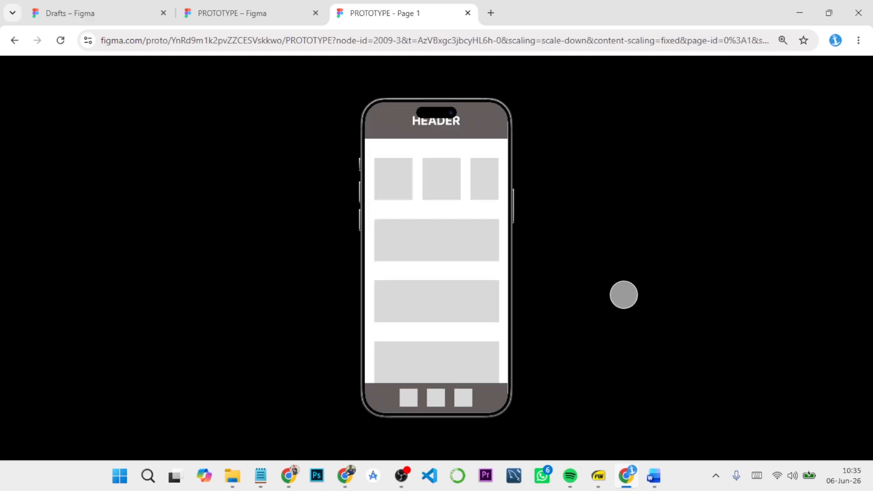
Step: Restart the running prototype, and rerun it from the iPhone 16 & 17 Pro Max - 1 frame in the design file
key("r")
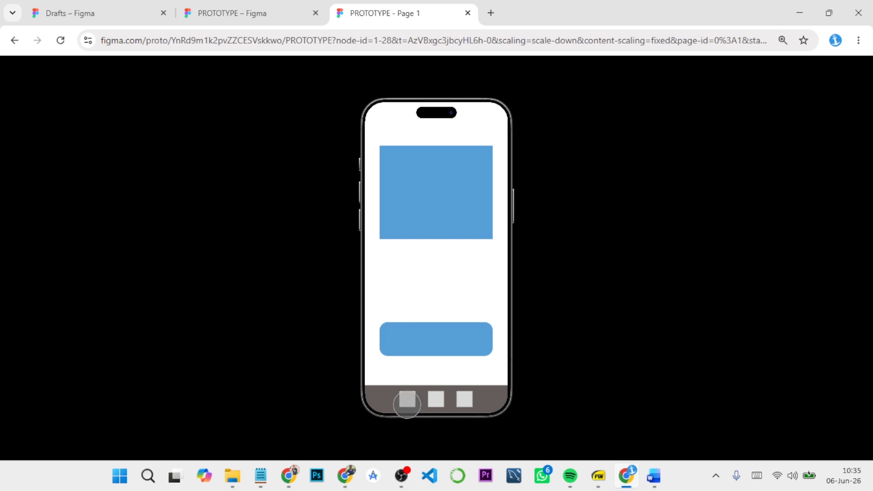
left_click(407, 404)
left_click(275, 10)
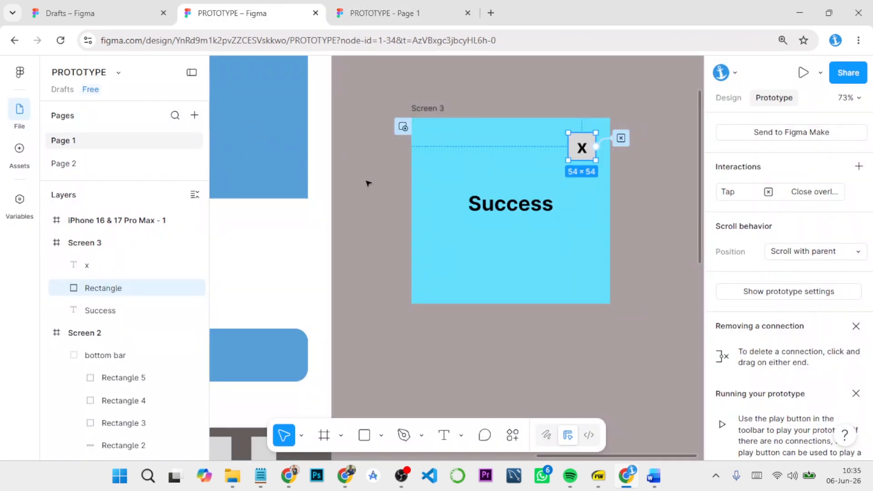
scroll(383, 192, "down", 5)
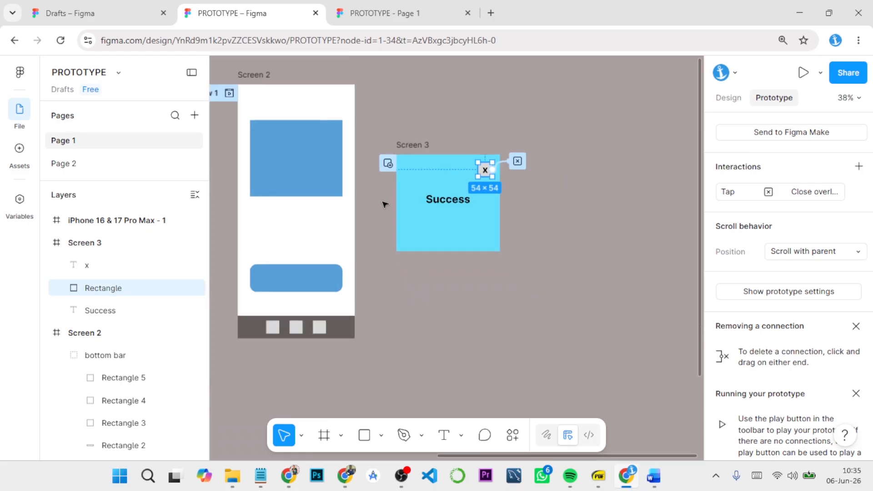
left_click_drag(373, 219, 531, 250)
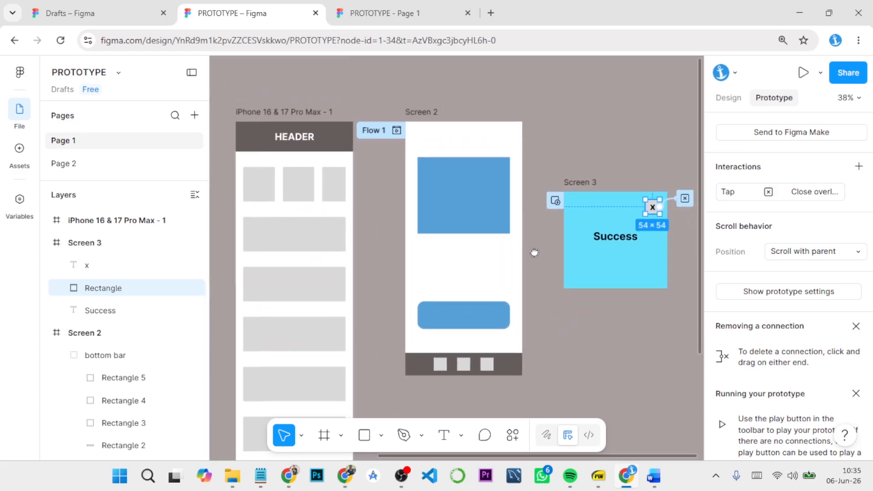
left_click(281, 117)
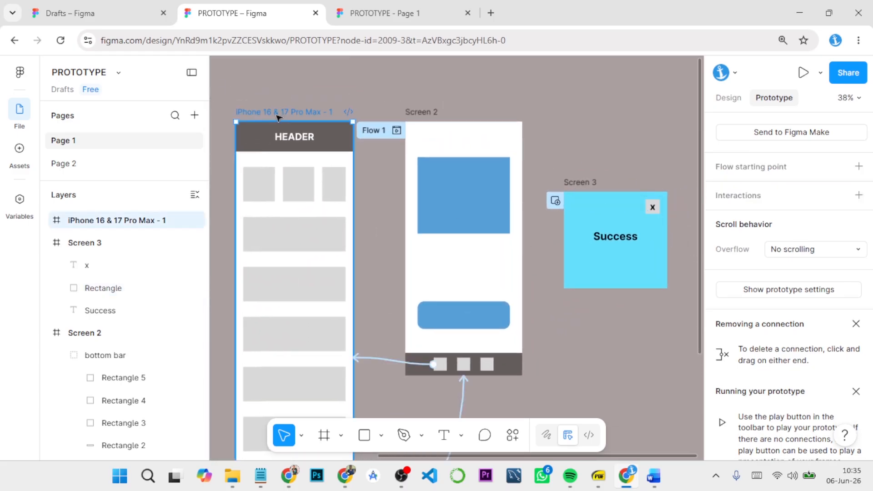
left_click(803, 74)
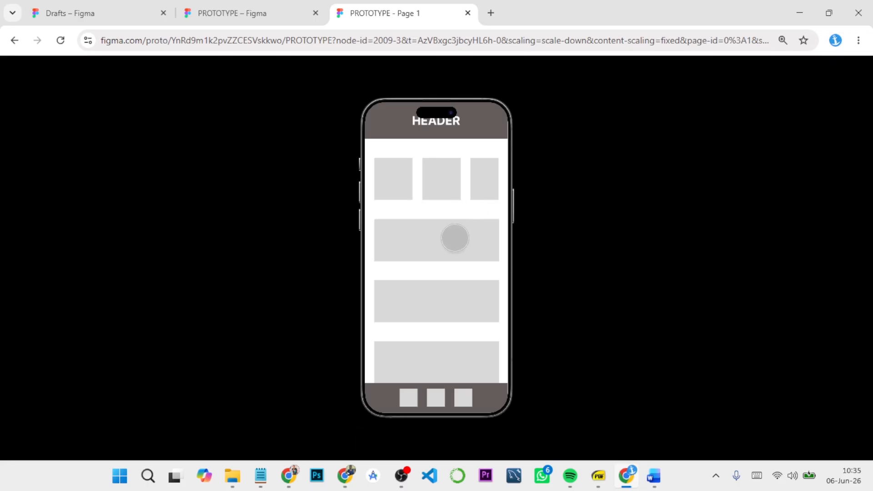
Step: Review the Core Interactions in Prototyping document in Word, and return to the running prototype
mouse_move(653, 476)
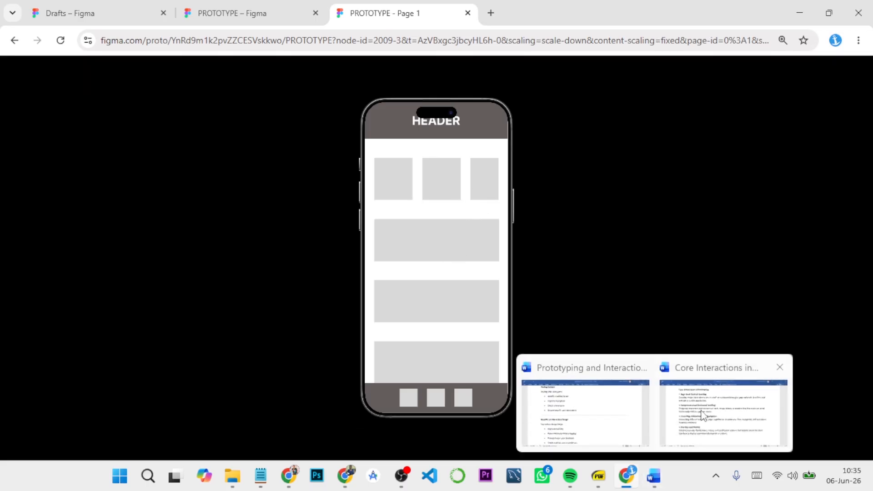
left_click(682, 395)
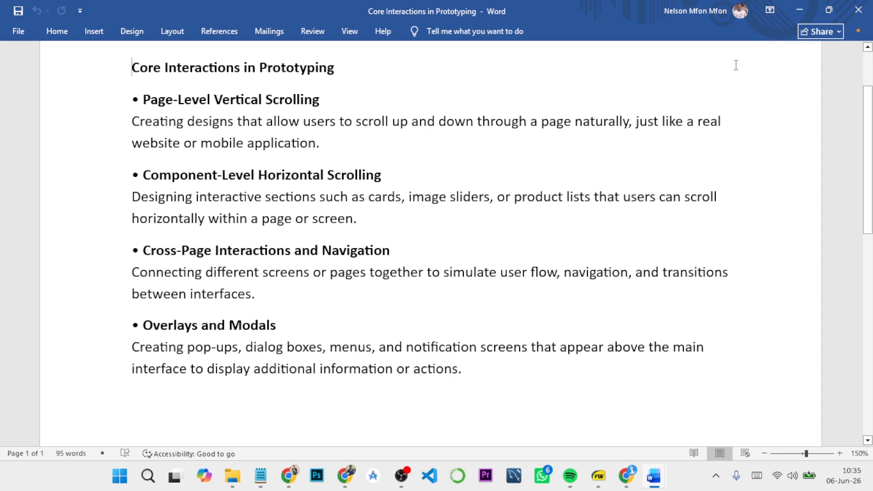
left_click(799, 10)
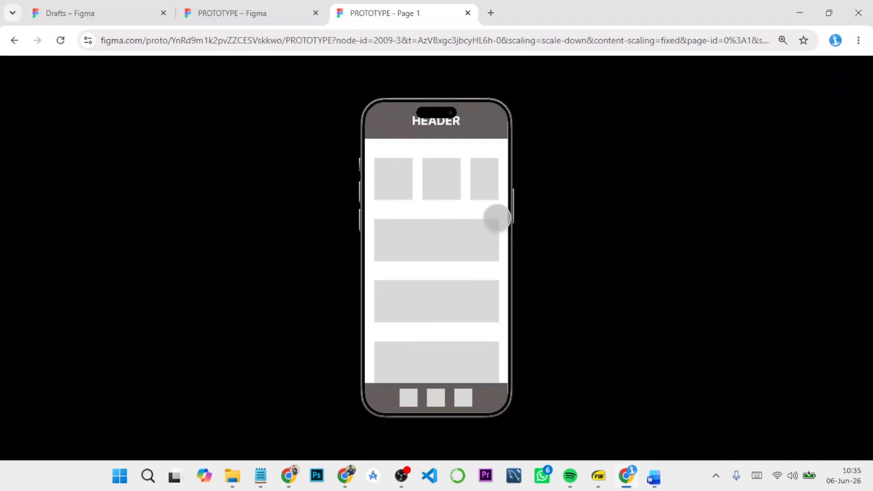
Step: Test the header page's vertical scrolling and the horizontal scrolling of its top row of squares
left_click_drag(448, 347, 444, 265)
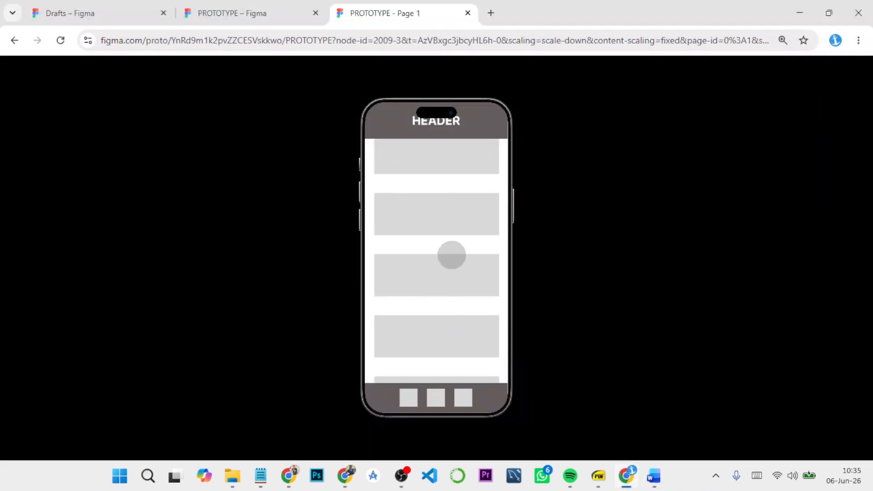
left_click_drag(437, 310, 456, 341)
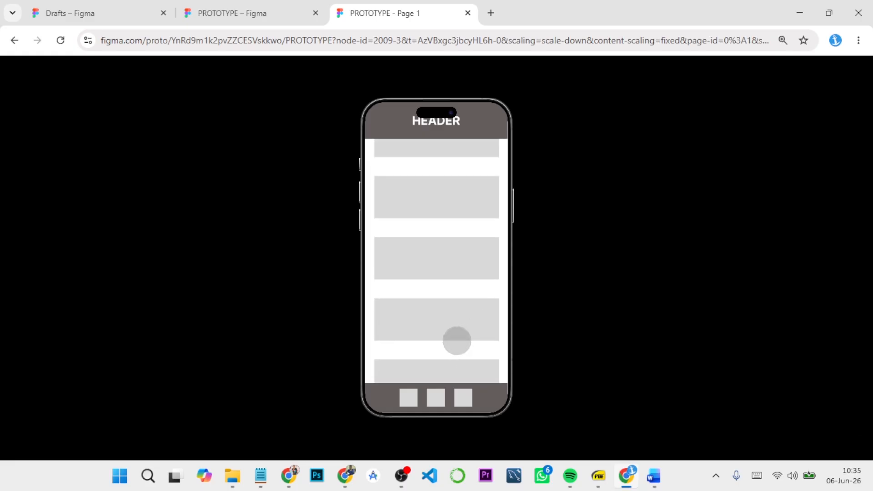
left_click_drag(456, 218, 453, 339)
left_click_drag(451, 256, 463, 367)
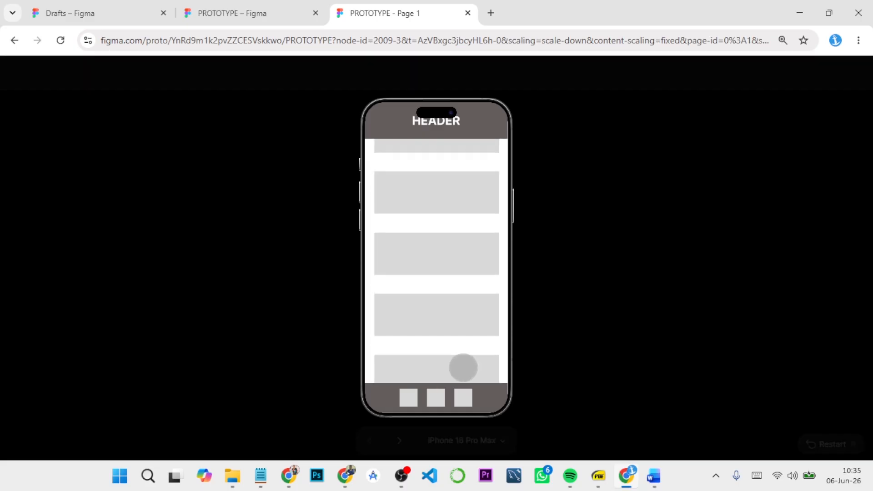
left_click_drag(466, 233, 471, 344)
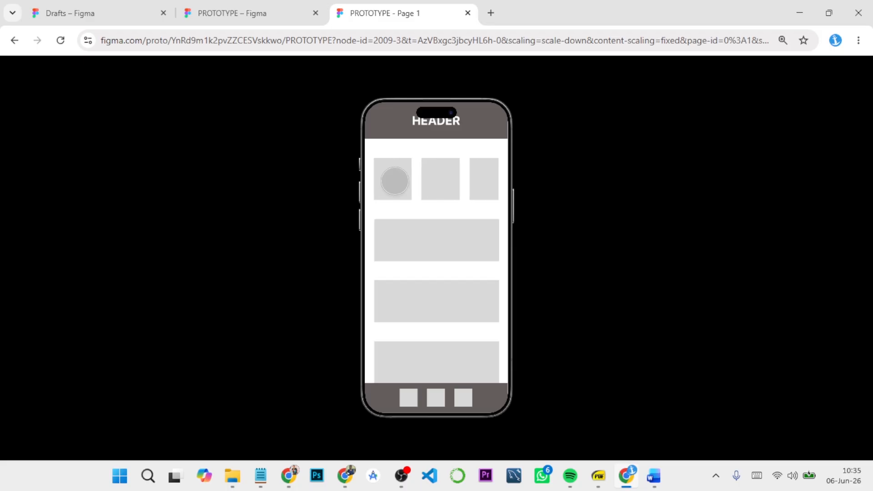
left_click_drag(394, 179, 470, 215)
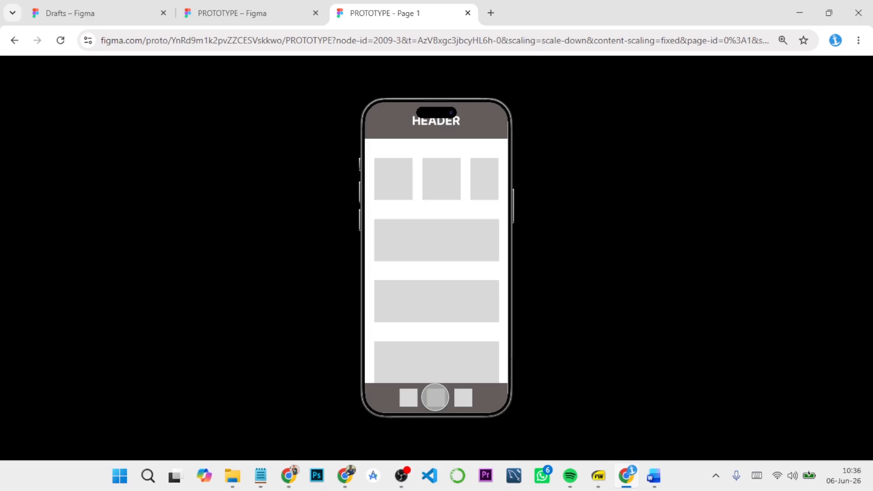
Step: Test the footer navigation between Screen 2 and the header page, and open and close the Success overlay on Screen 2
left_click(434, 397)
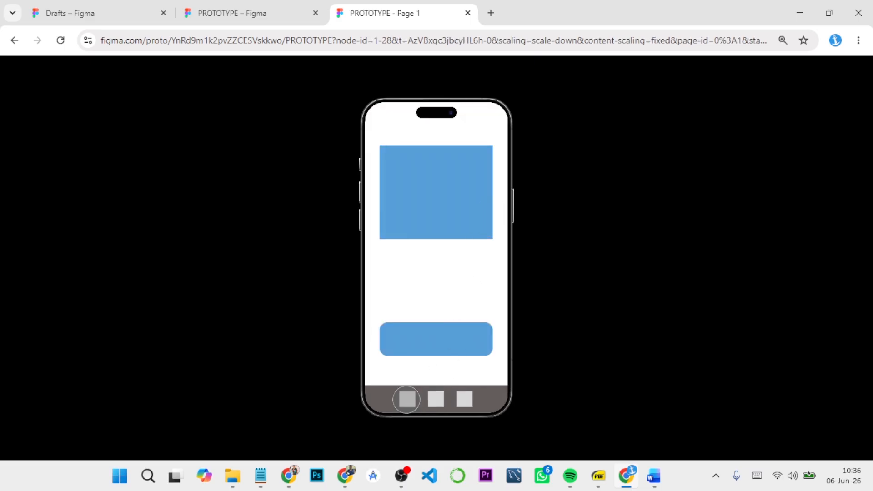
left_click(406, 399)
left_click(434, 399)
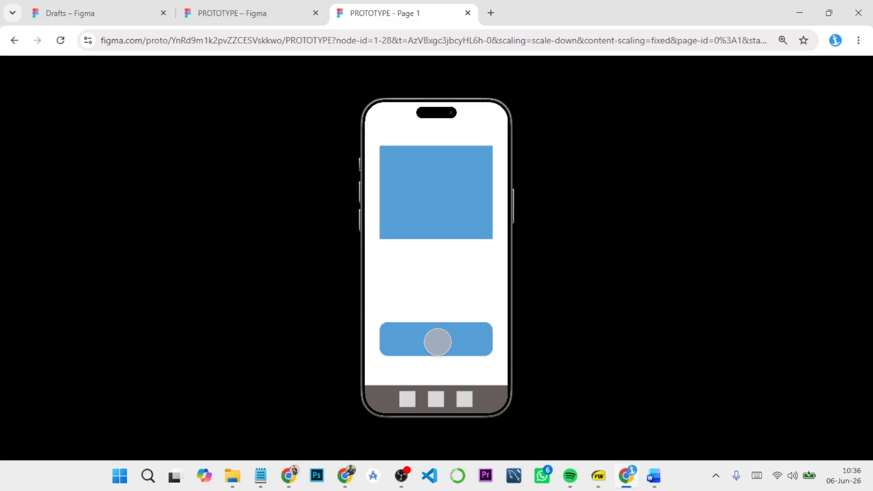
left_click(437, 342)
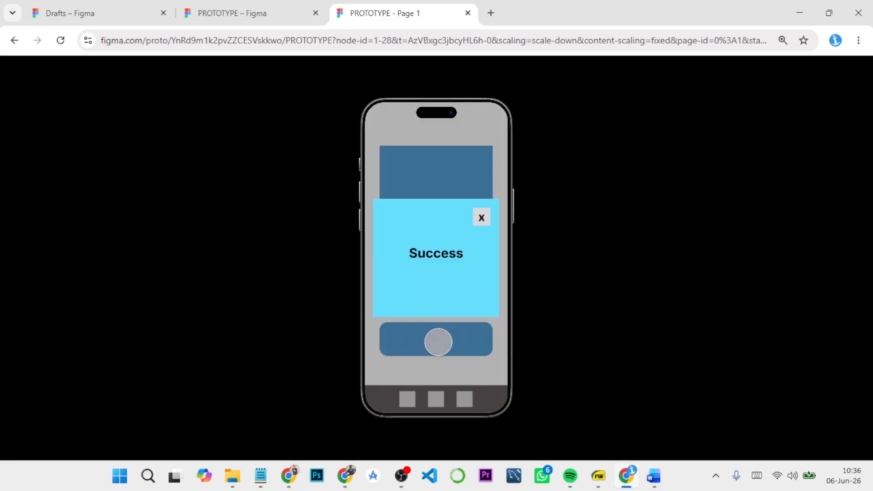
left_click(484, 214)
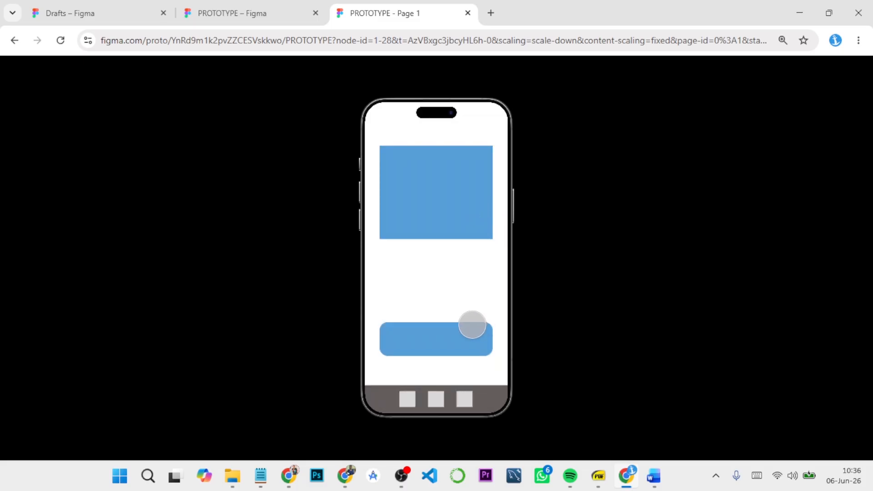
Step: Show all connections in the PROTOTYPE design file, and switch to the FOOD APP DESIGN CC file in the other browser window
left_click(269, 12)
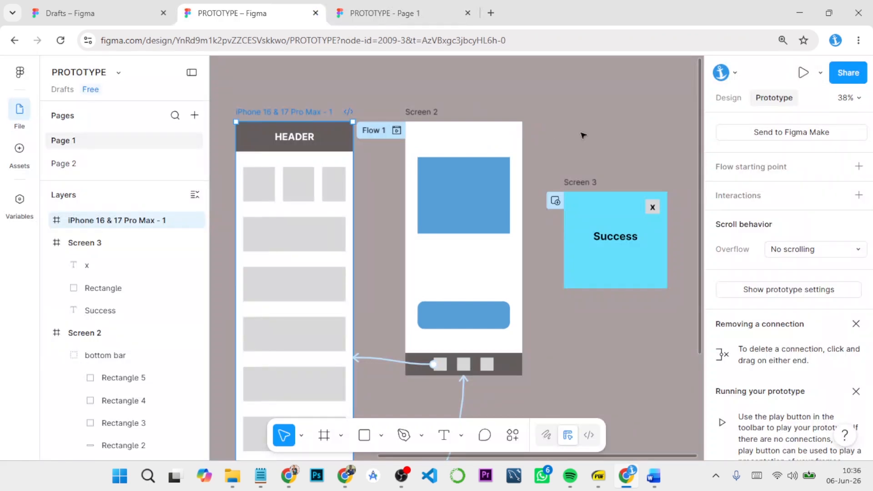
left_click(583, 115)
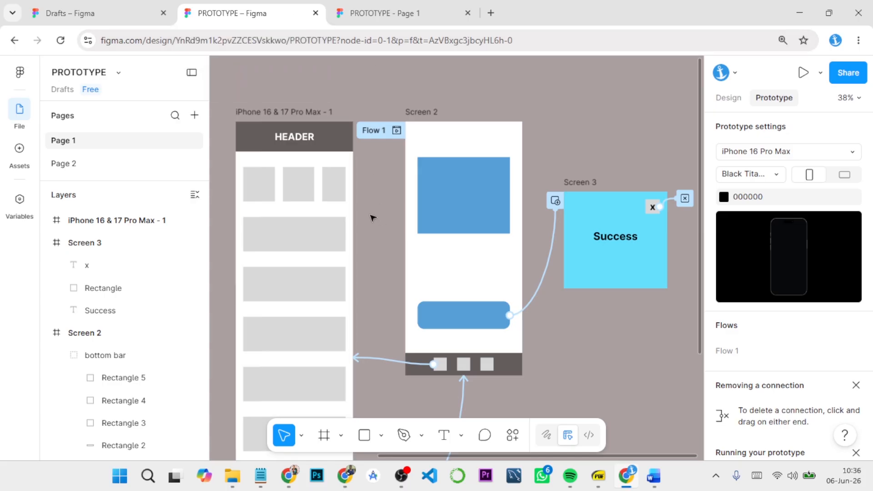
mouse_move(291, 477)
left_click(312, 442)
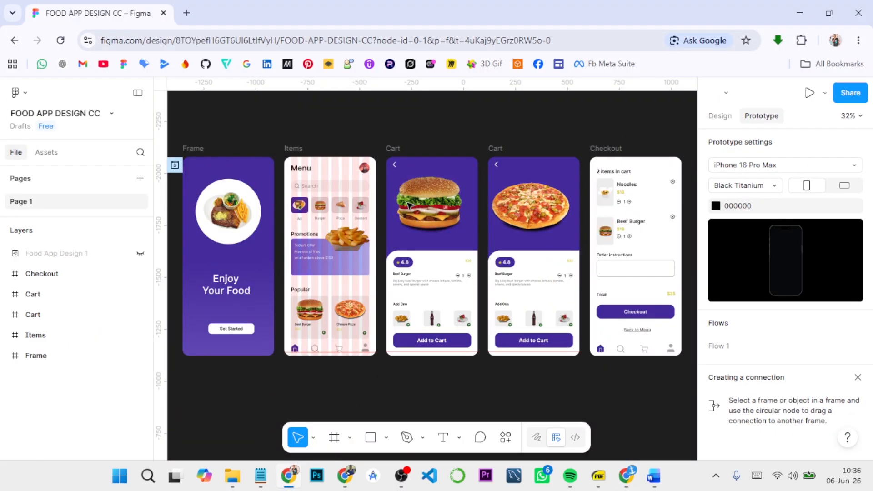
Step: Set the page background of the food app design to the grey AEA7A7
left_click(720, 117)
left_click(716, 165)
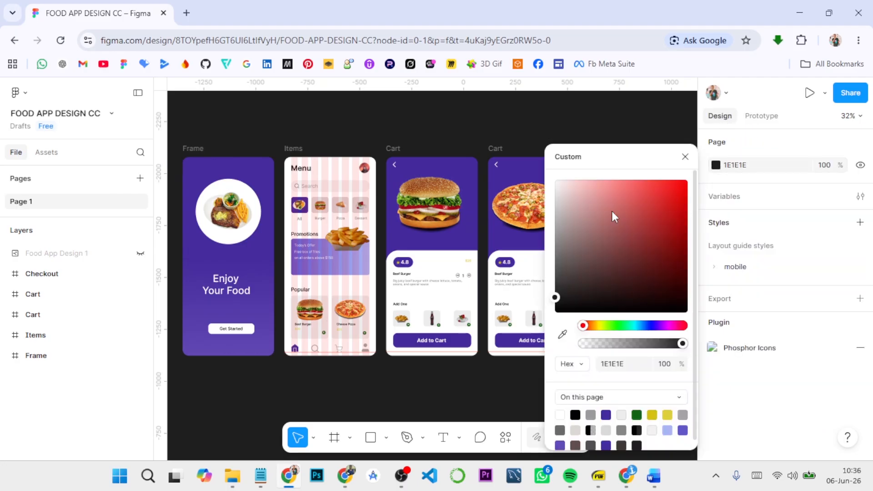
left_click(563, 226)
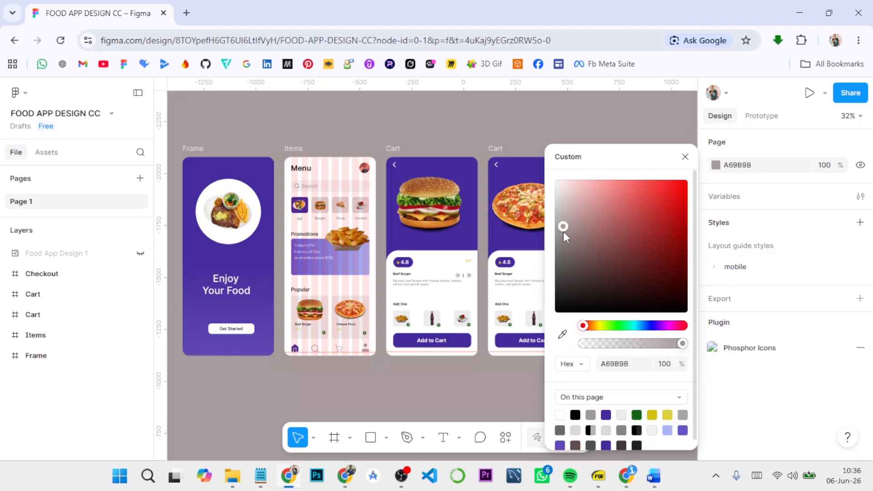
left_click(564, 194)
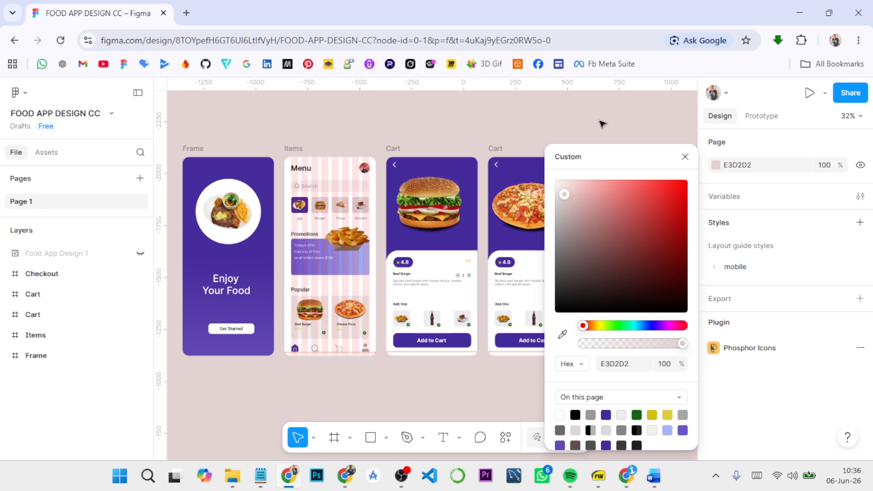
left_click(560, 227)
left_click(598, 134)
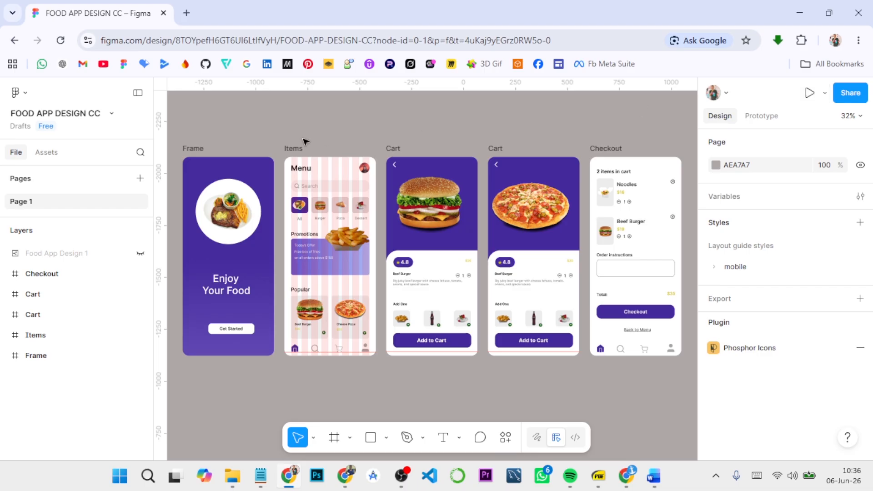
Step: Run the food app prototype from the first frame with the Get Started button, and return to the design file
left_click(204, 148)
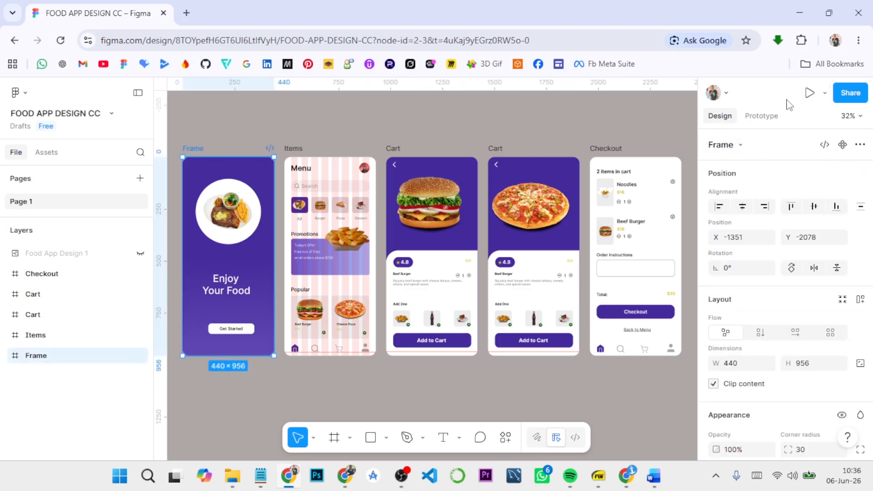
left_click(808, 94)
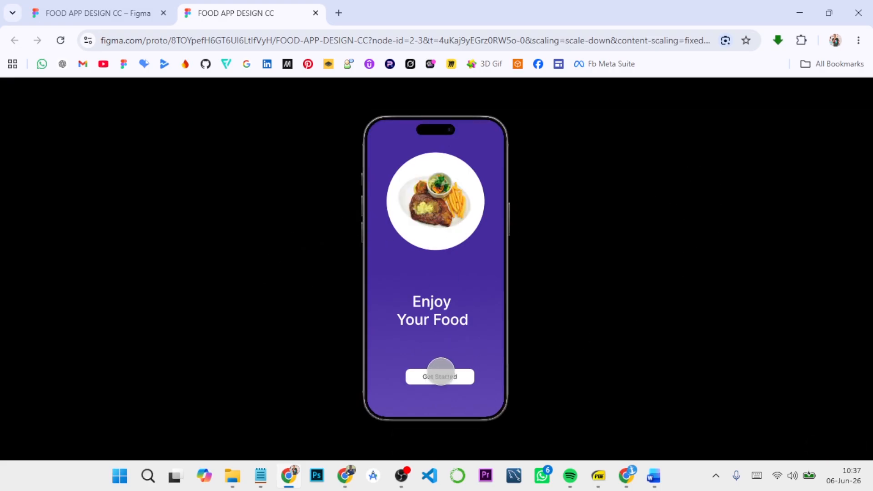
left_click(98, 13)
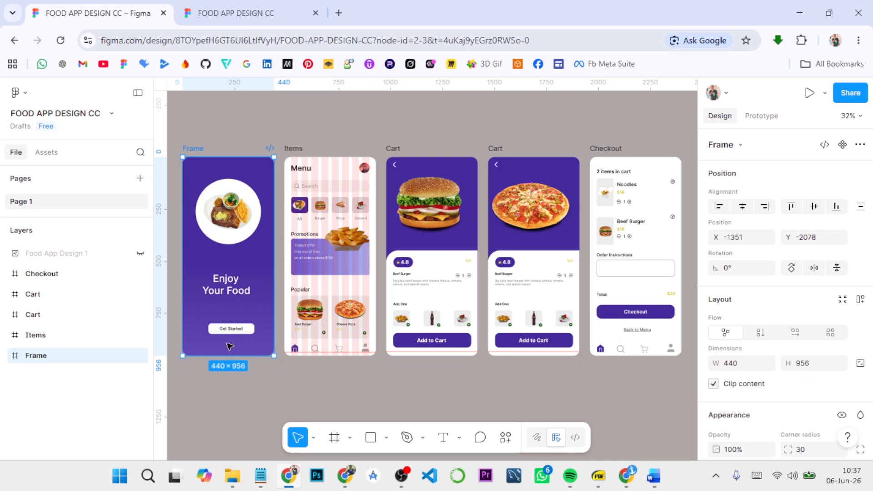
Step: Hide the 8-column layout guide on the Items frame
left_click(759, 116)
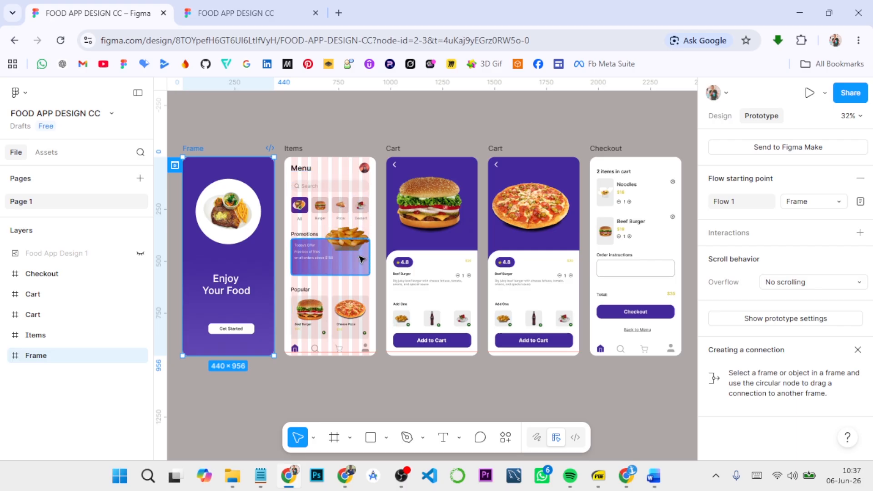
left_click(300, 150)
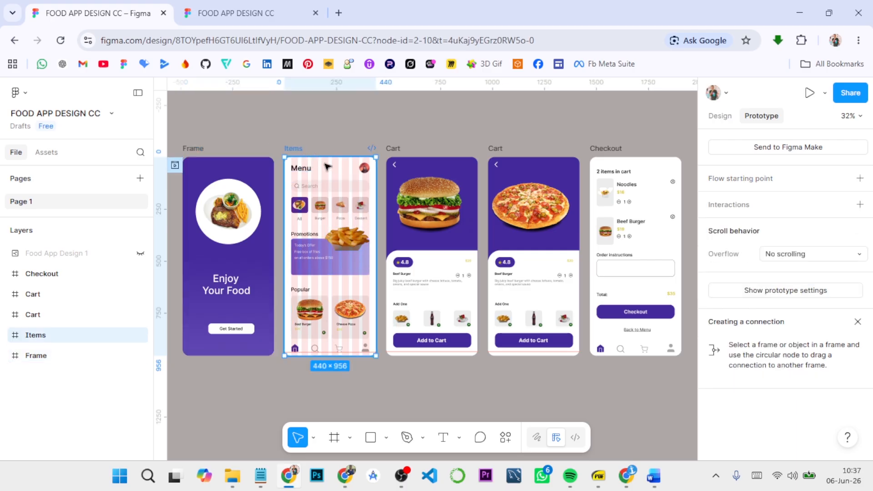
left_click(726, 116)
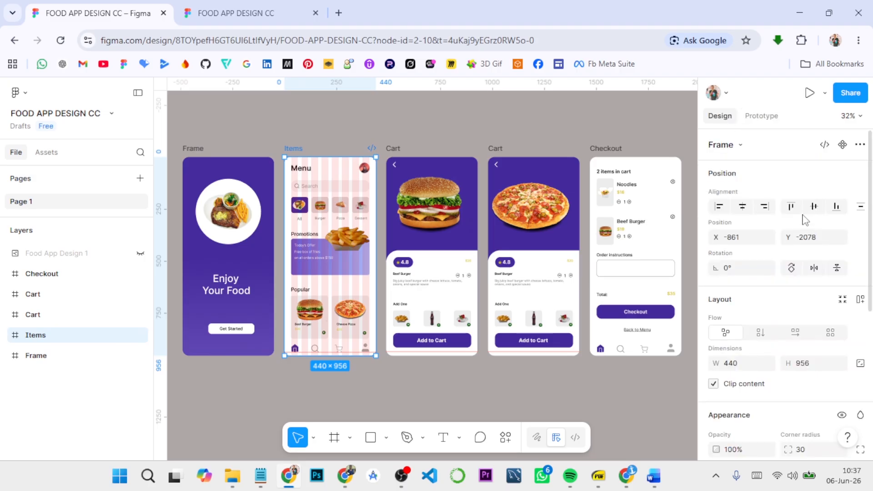
scroll(809, 273, "down", 6)
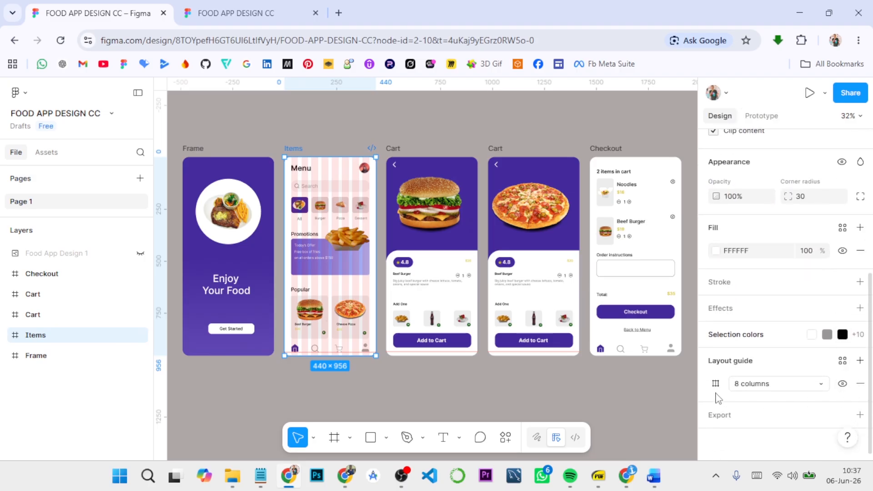
left_click(842, 384)
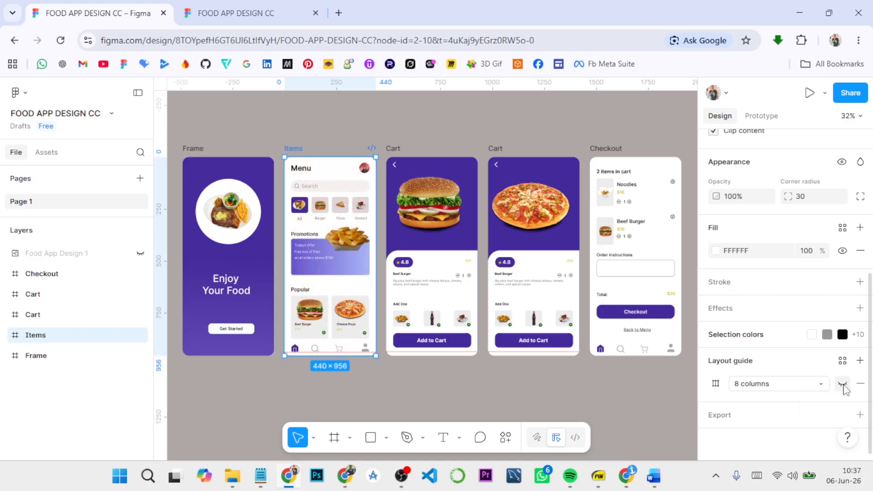
left_click(843, 385)
left_click(842, 385)
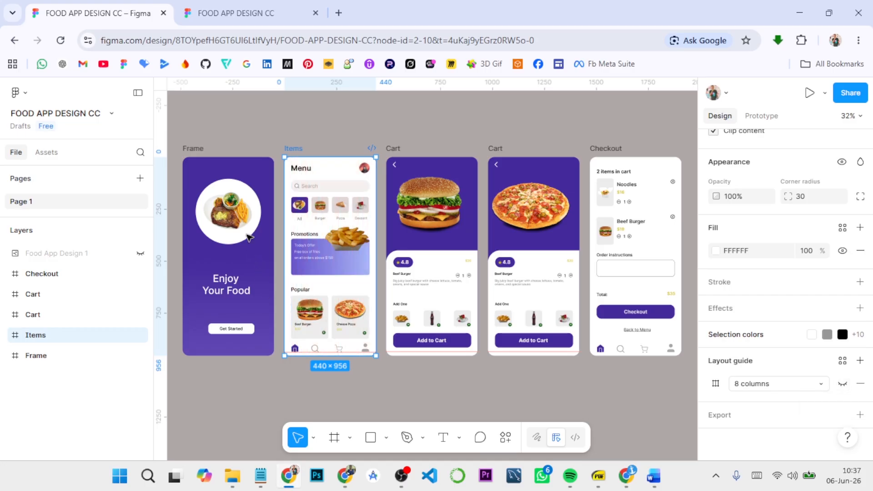
Step: Add an On tap interaction to the first frame's Get Started button rectangle that navigates to the Items frame
left_click(197, 153)
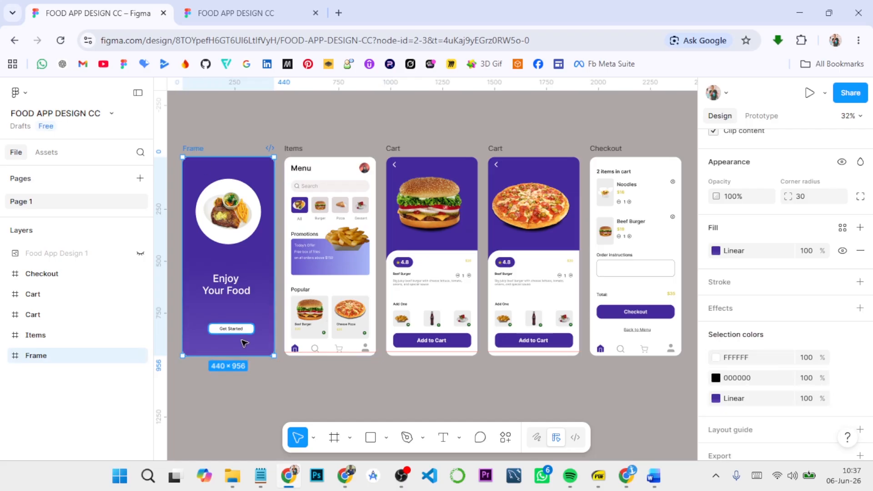
left_click(760, 116)
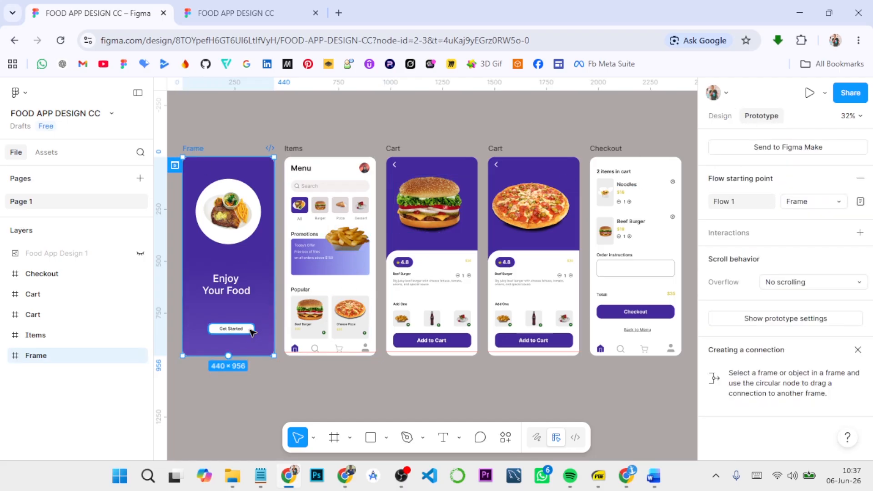
left_click(251, 331)
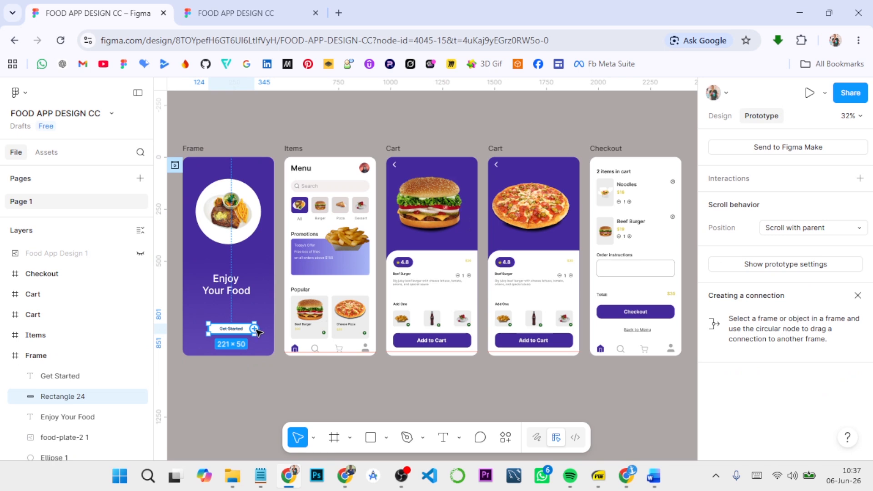
left_click(860, 178)
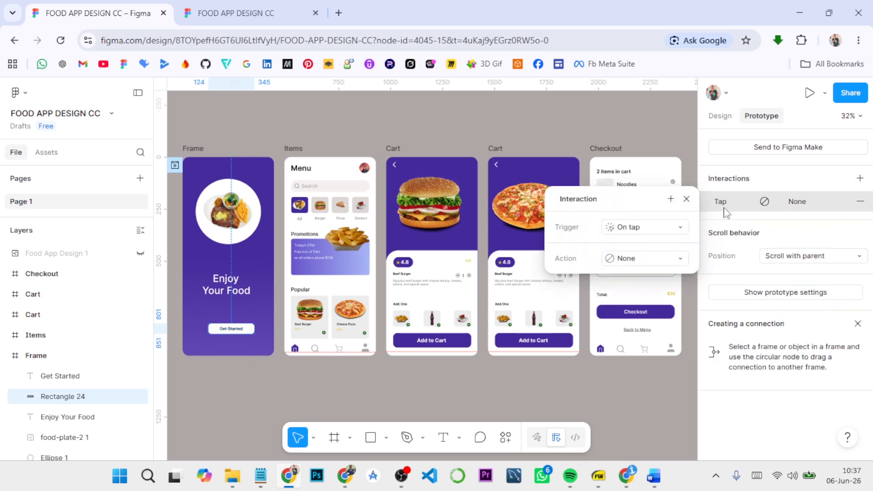
left_click(644, 259)
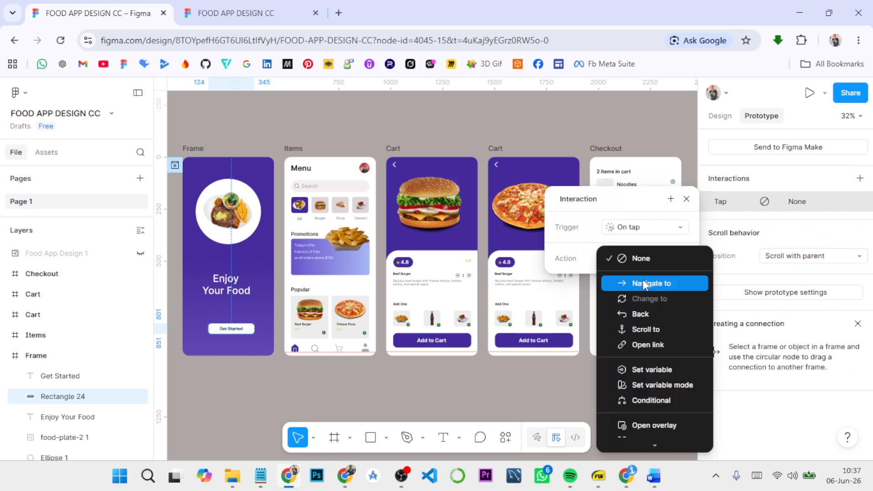
left_click(643, 280)
left_click(648, 280)
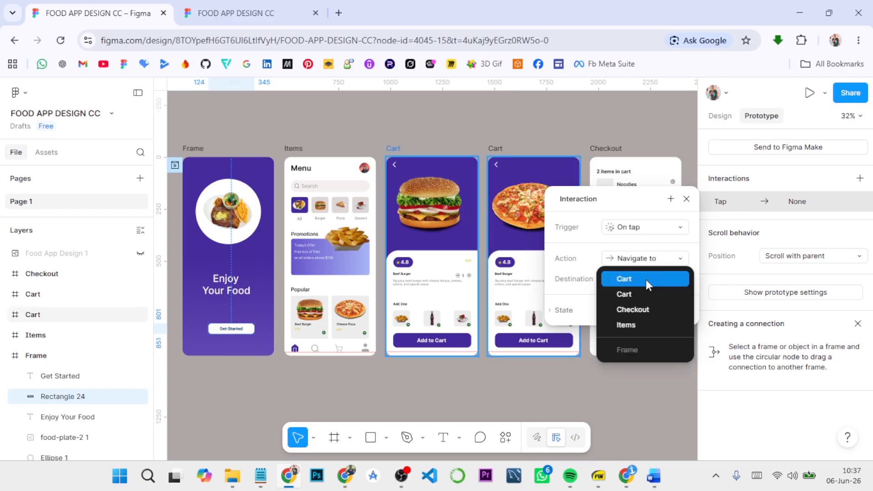
left_click(635, 325)
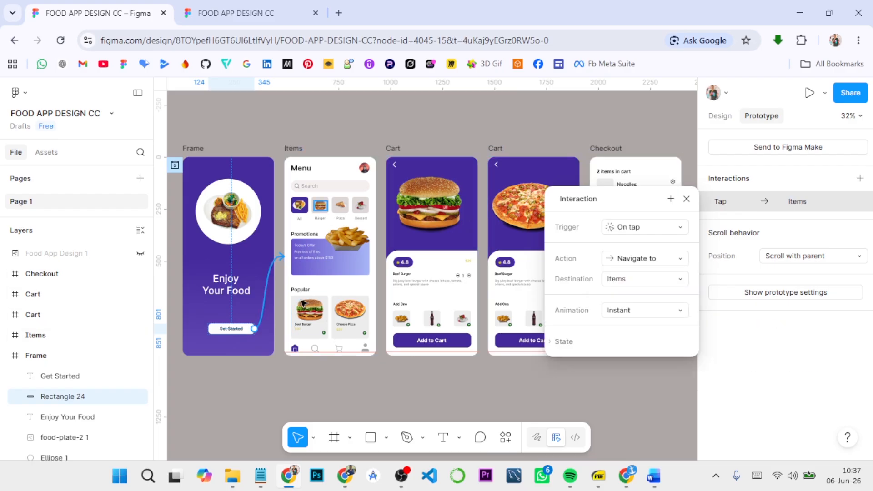
Step: Add an On tap interaction from the Beef Burger card on the Items frame that navigates to the burger Cart frame
left_click(313, 337)
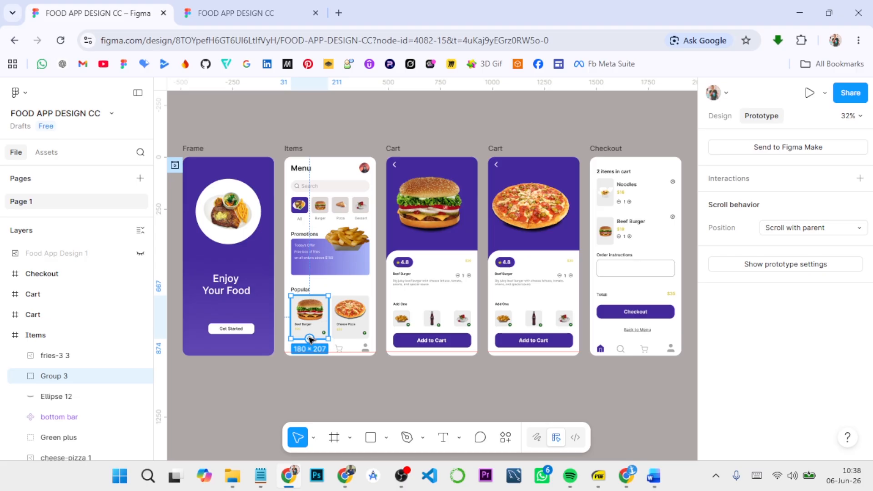
left_click_drag(309, 340, 398, 318)
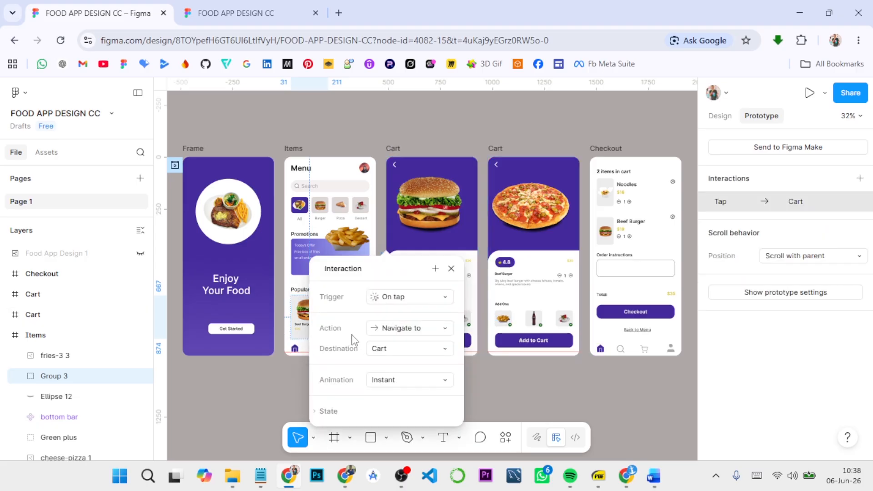
left_click(451, 269)
Step: Connect the Cheese Pizza card's background rectangle on the Items frame to the pizza Cart frame with an On tap Navigate to interaction
left_click(354, 342)
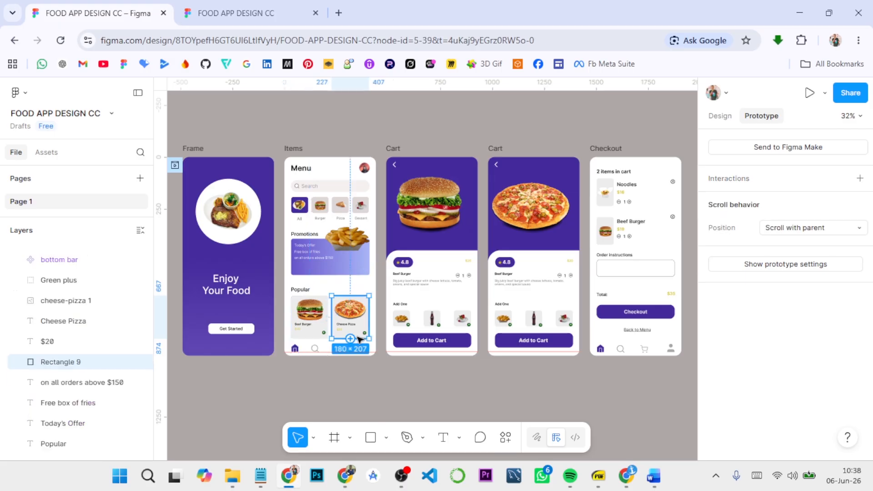
left_click_drag(354, 341, 504, 297)
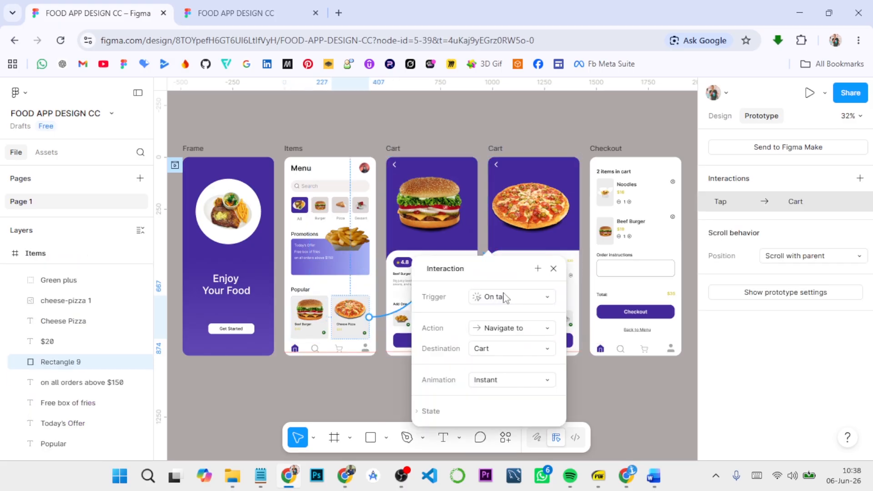
left_click(553, 269)
Step: Link the burger Cart frame's Add to Cart button rectangle to the Checkout frame on tap
left_click(463, 344)
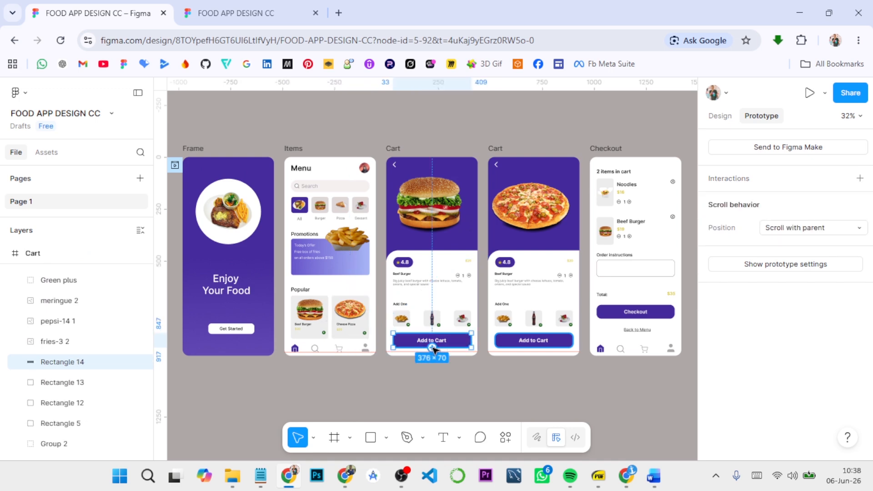
left_click_drag(431, 348, 632, 330)
left_click(655, 268)
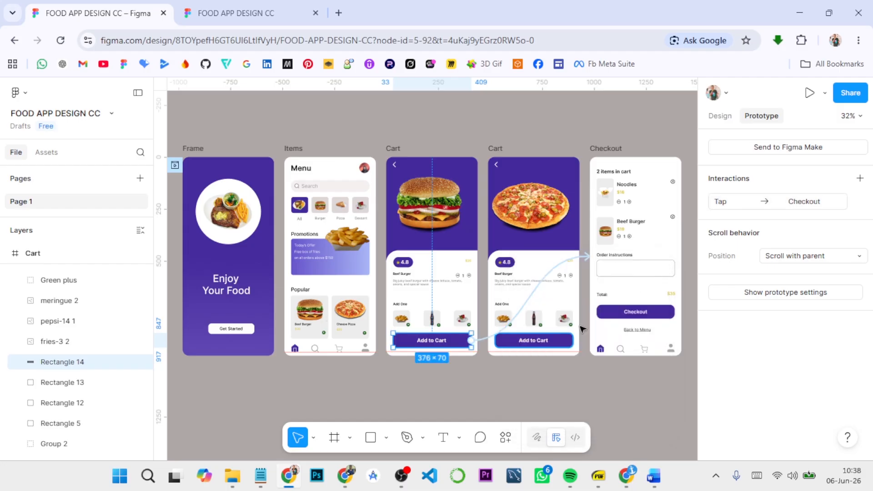
Step: Give the pizza Cart frame's Add to Cart button rectangle an On tap interaction that navigates to Checkout
left_click(568, 344)
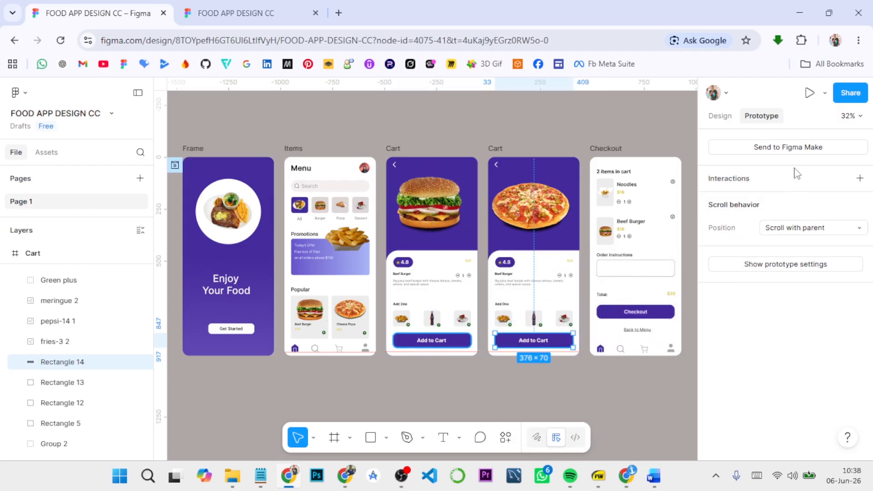
left_click(859, 178)
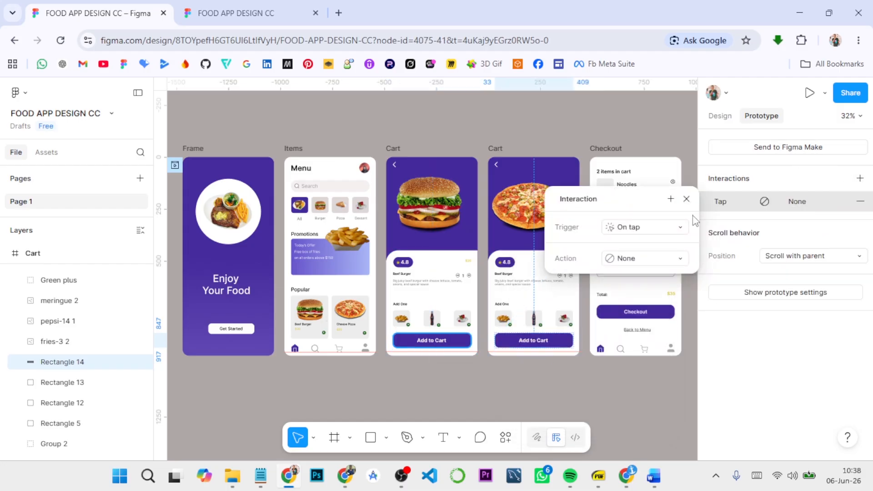
left_click(669, 263)
left_click(660, 276)
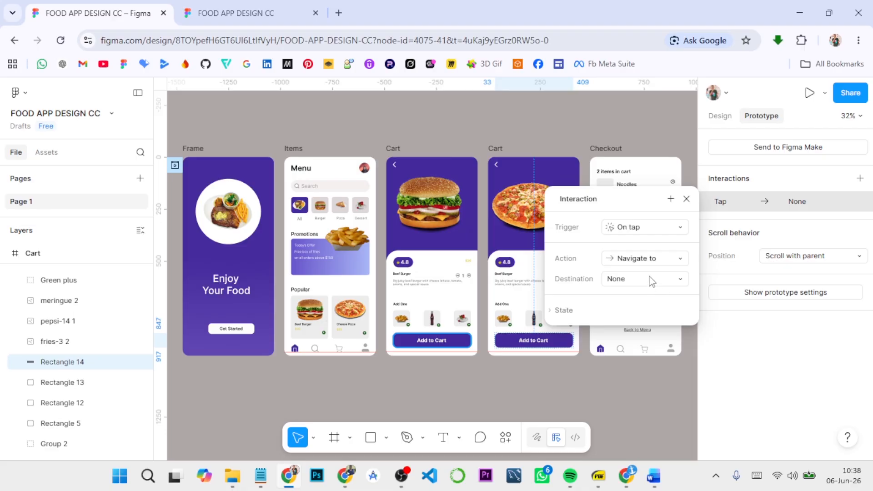
left_click(649, 278)
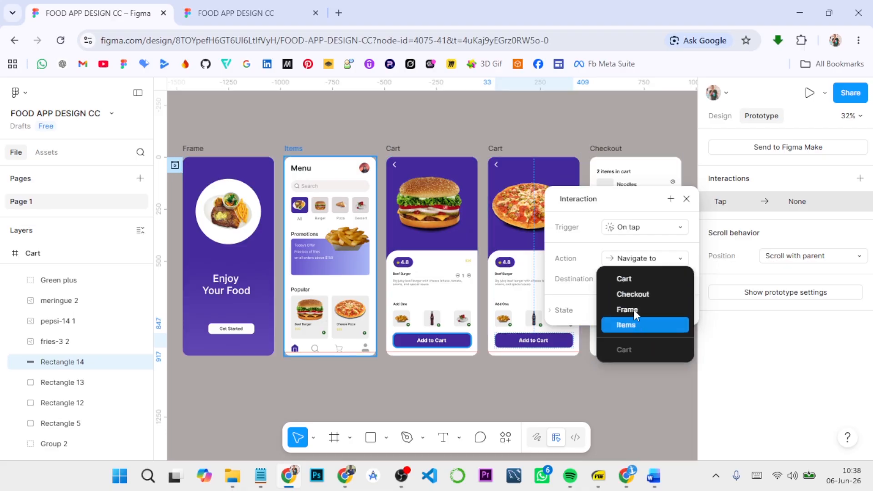
left_click(636, 293)
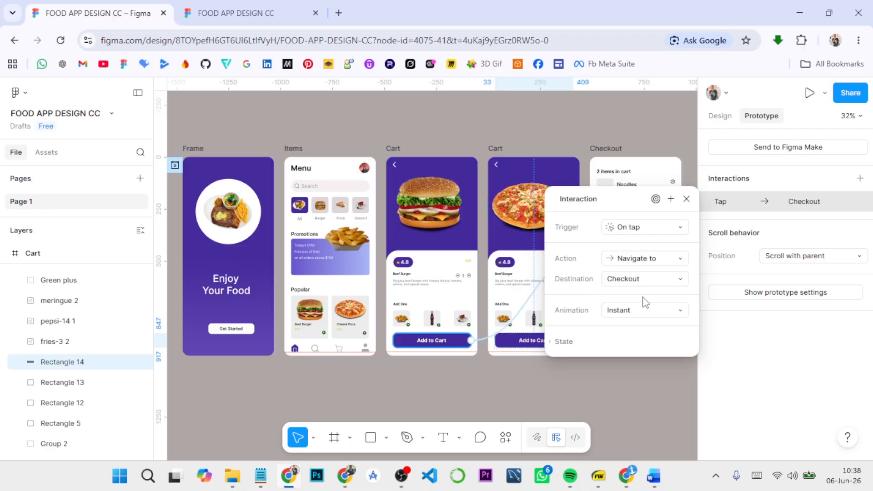
left_click(687, 200)
Step: Run the prototype from the first frame through Get Started, Beef Burger and Add to Cart, and return to the design file
left_click(196, 148)
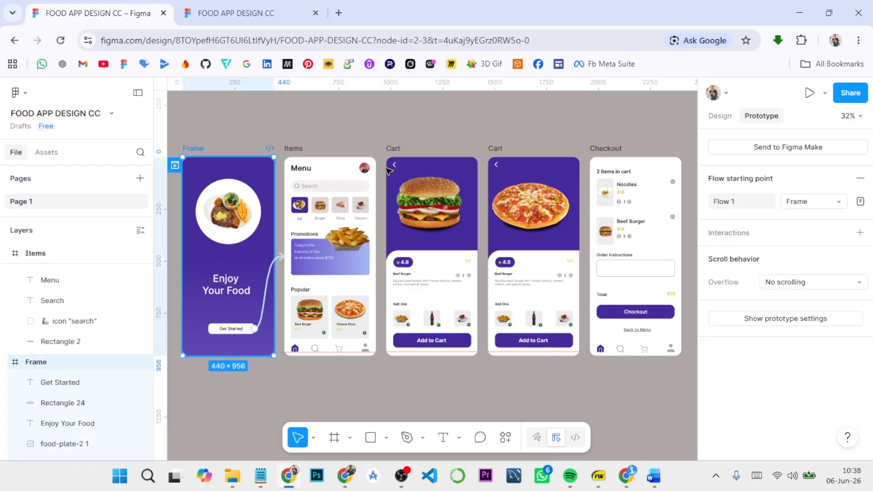
left_click(809, 93)
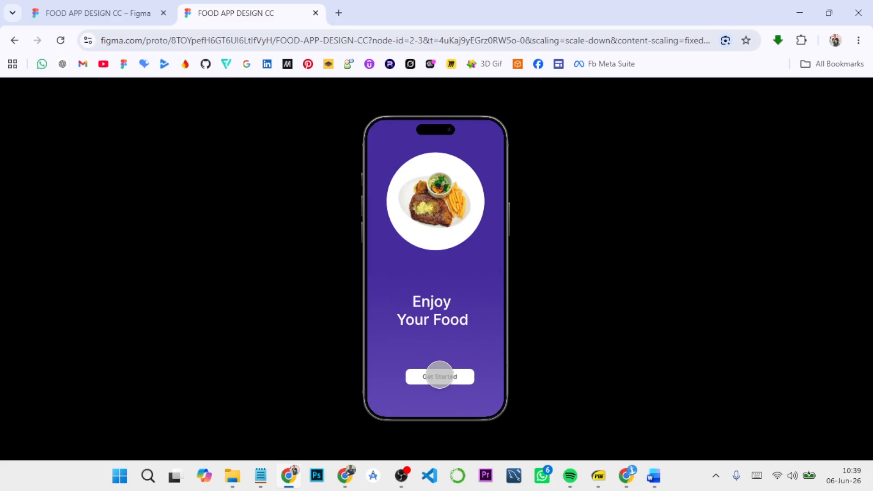
left_click(440, 377)
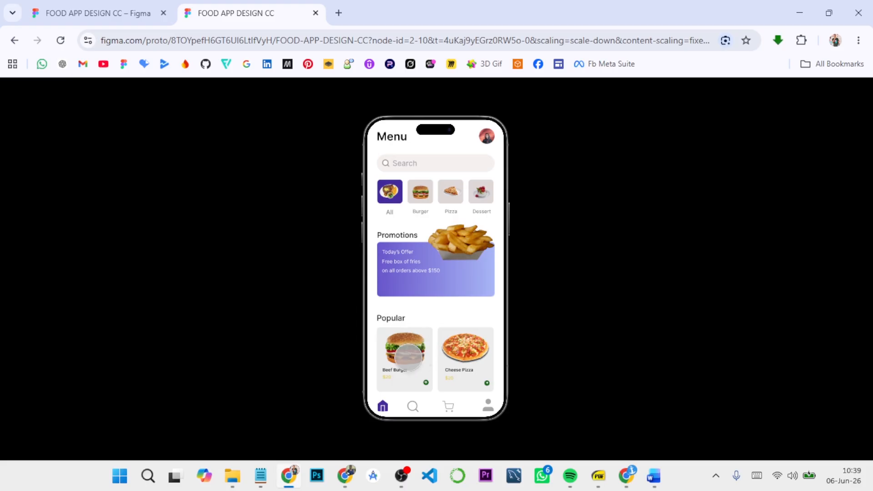
left_click(407, 355)
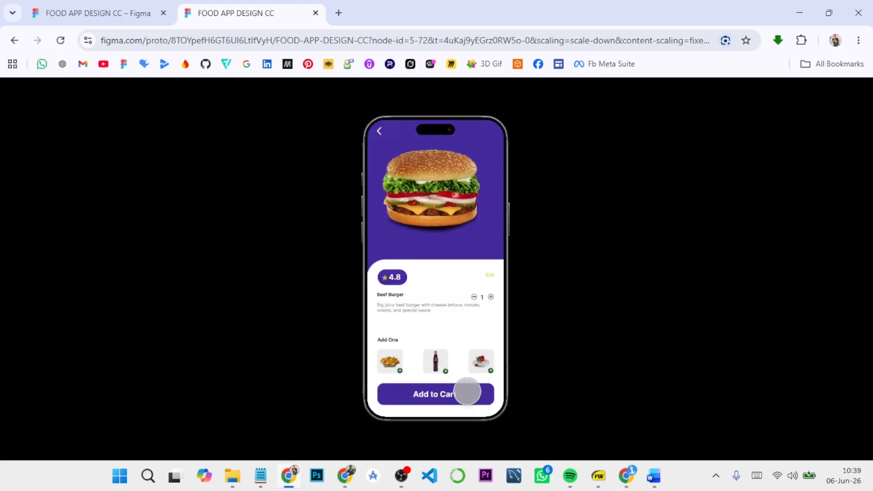
left_click(467, 391)
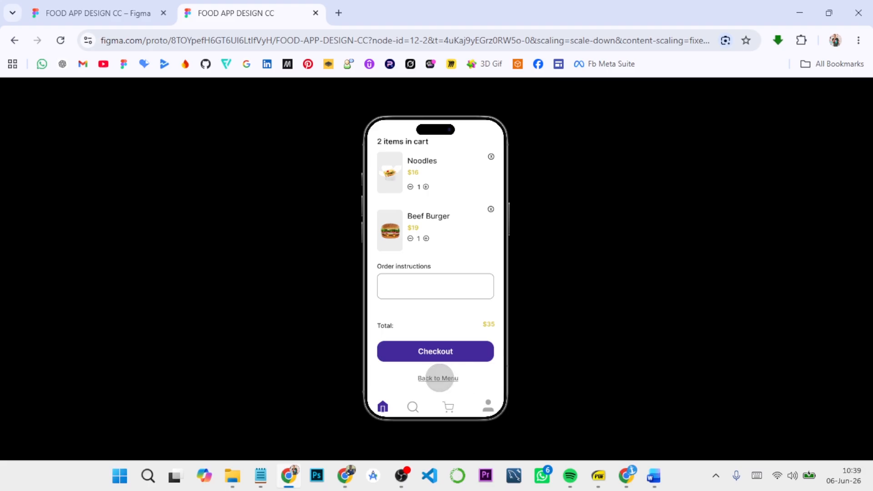
left_click(129, 7)
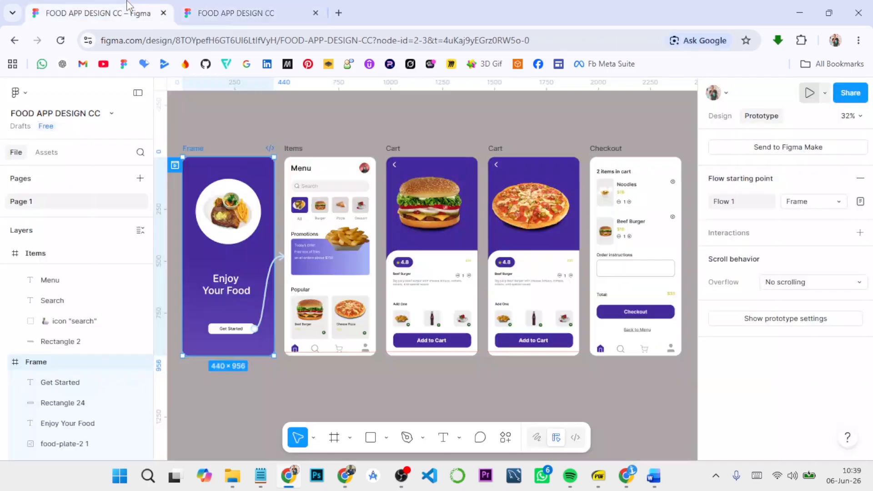
Step: Link the Back to Menu text on the Checkout frame to the Items frame with an On tap Navigate to interaction
left_click(650, 331)
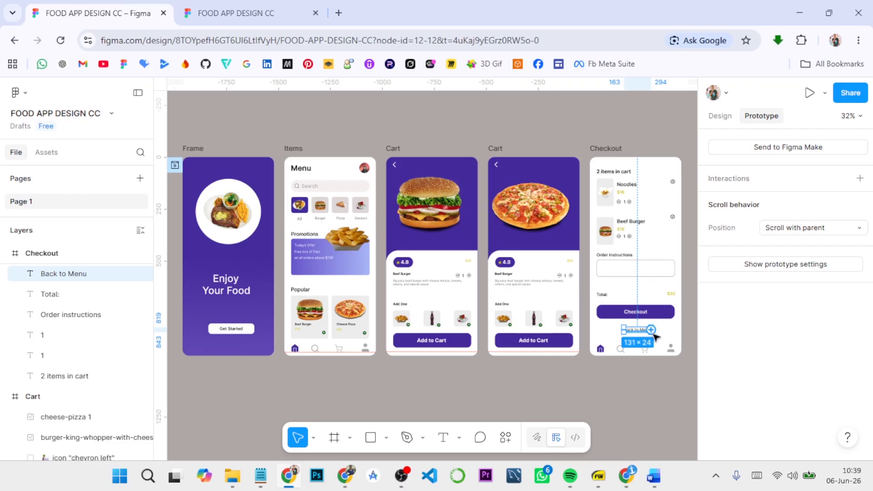
left_click_drag(651, 329, 318, 329)
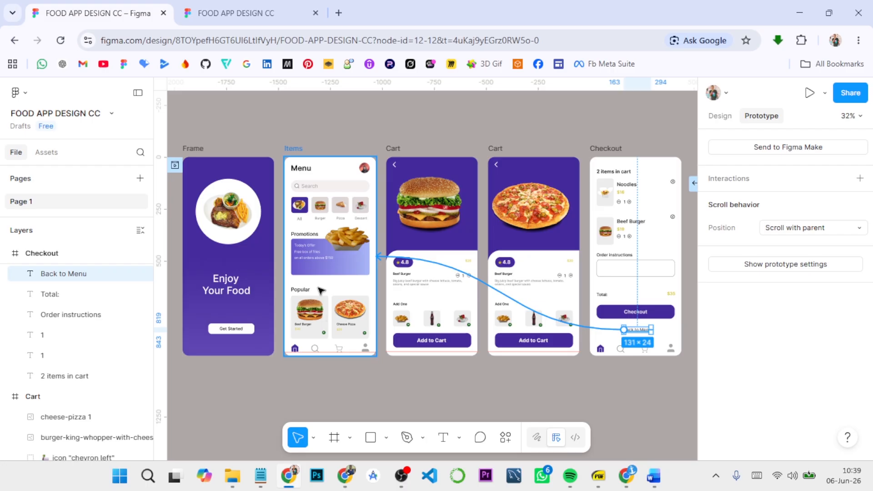
left_click_drag(321, 290, 322, 292)
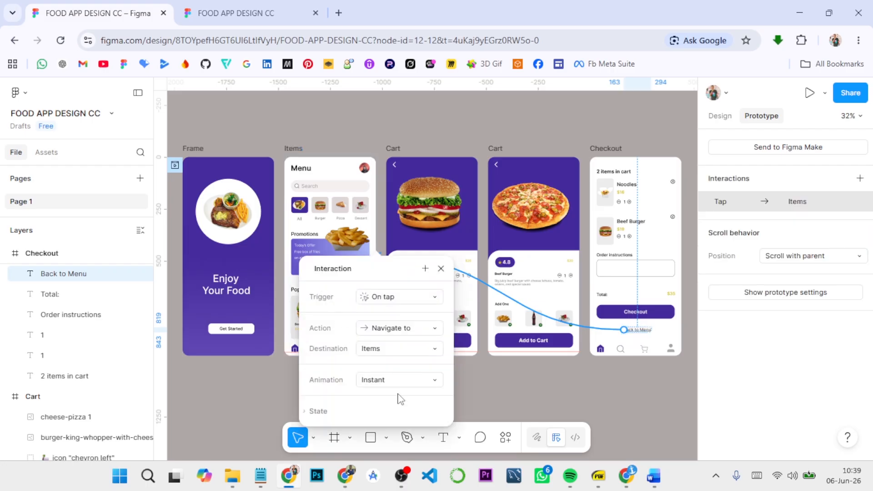
left_click(507, 395)
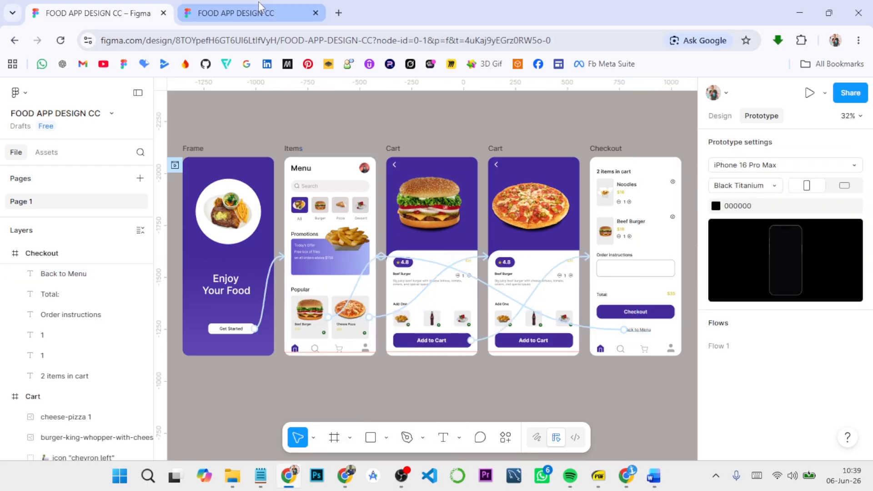
Step: Test Back to Menu in the prototype preview, go through the burger to checkout, try the home icon, and return to the design file
left_click(236, 13)
left_click(441, 378)
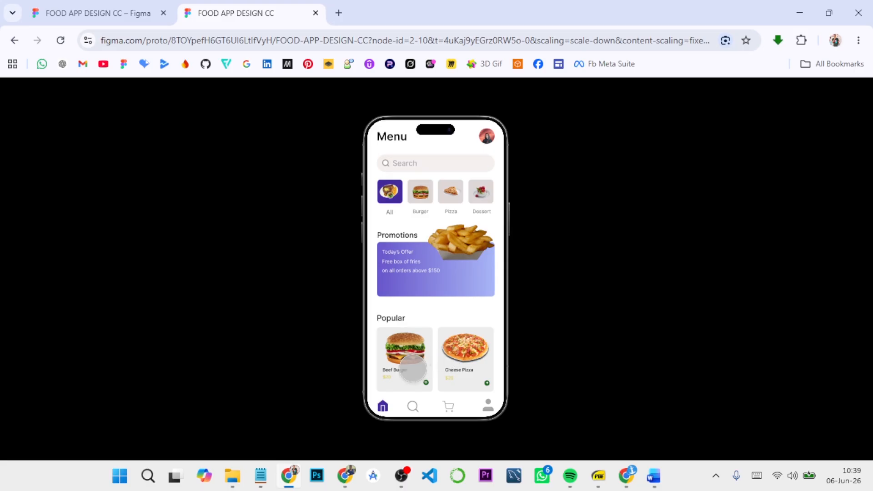
left_click(406, 380)
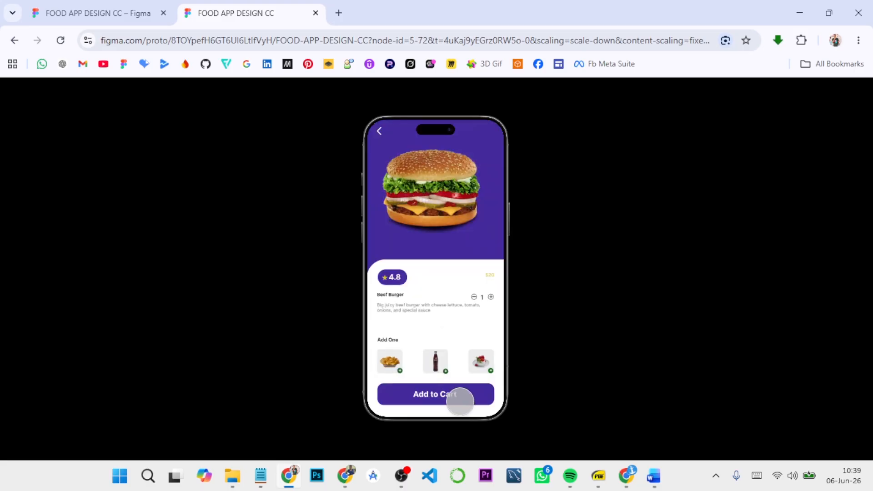
left_click(470, 396)
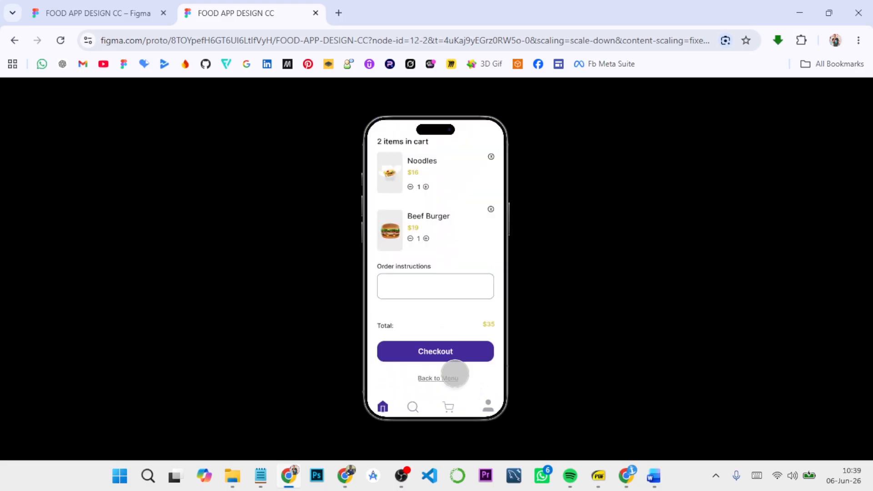
double_click(382, 405)
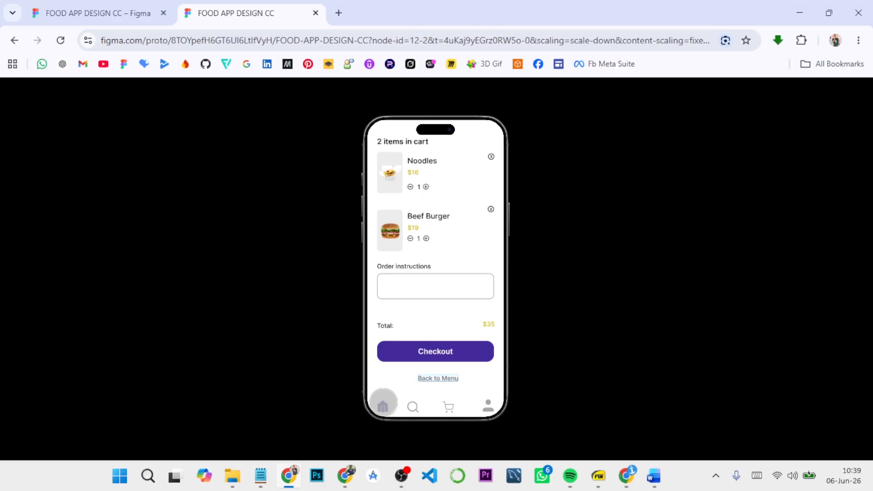
left_click(384, 405)
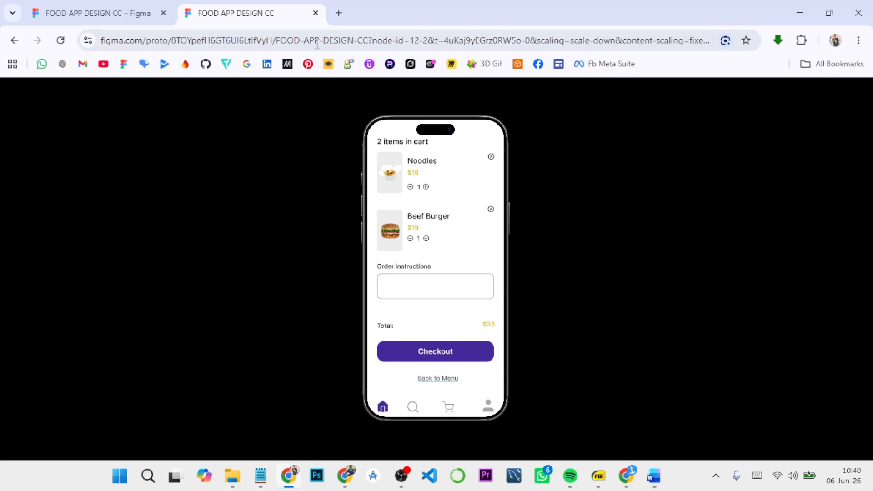
left_click(134, 10)
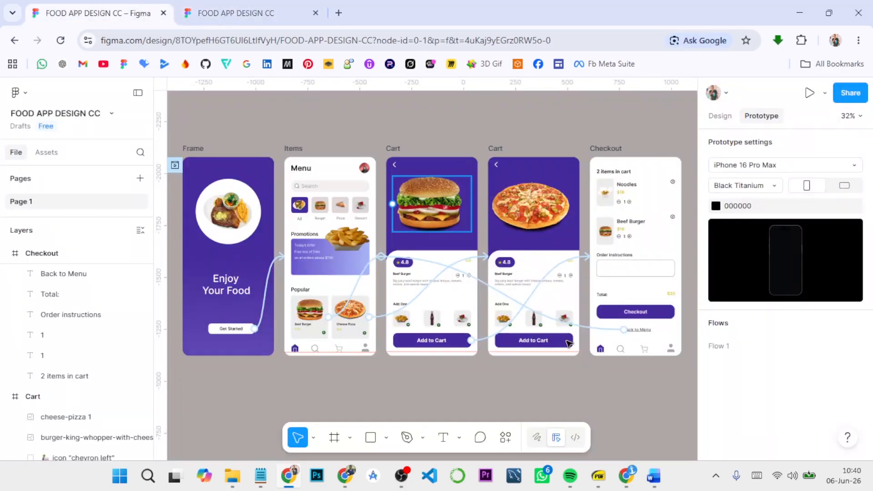
Step: Add an On tap interaction to the home icon in the Checkout frame's bottom bar that navigates to the Items frame
left_click(603, 353)
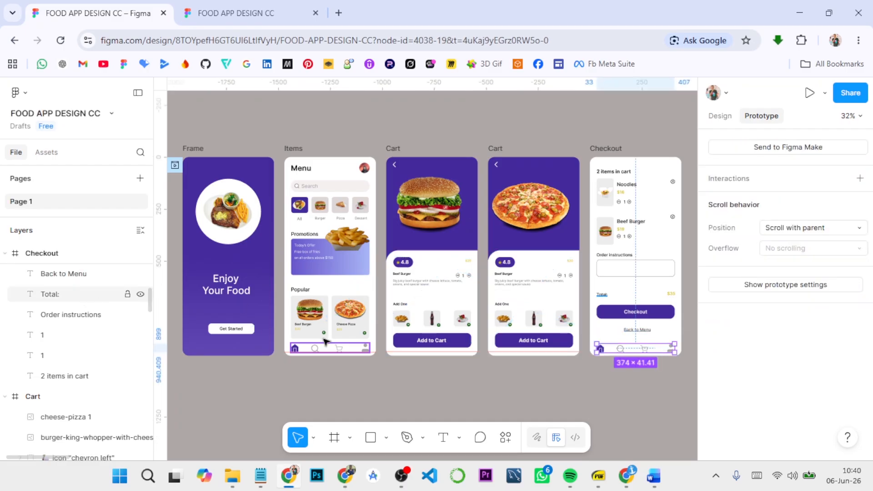
scroll(615, 375, "up", 5)
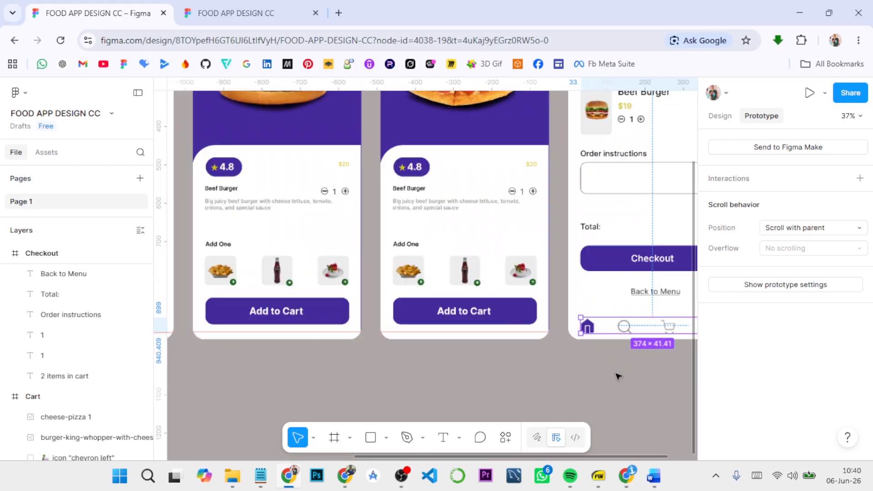
left_click(593, 327)
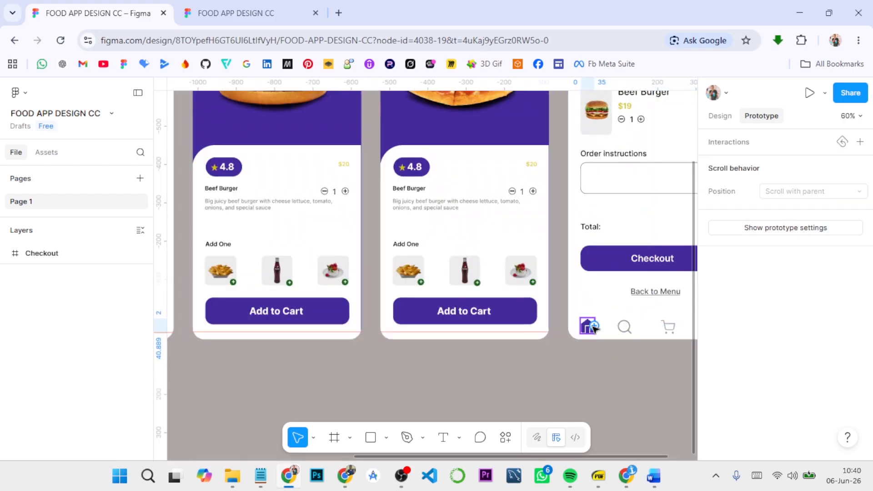
left_click(860, 141)
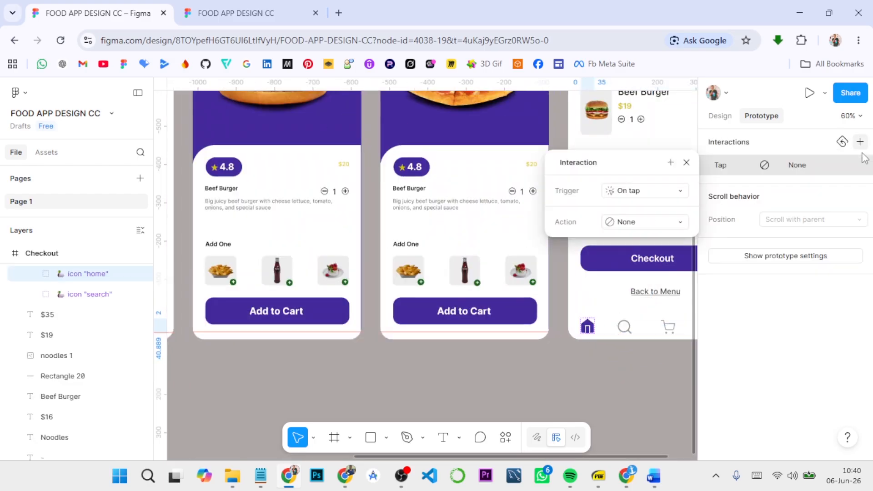
left_click(668, 194)
left_click(659, 190)
left_click(649, 223)
left_click(652, 245)
left_click(649, 243)
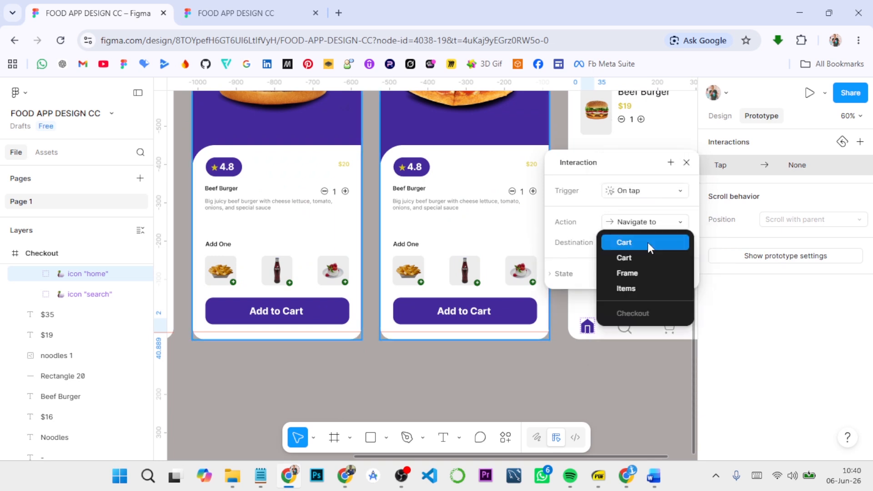
left_click(641, 288)
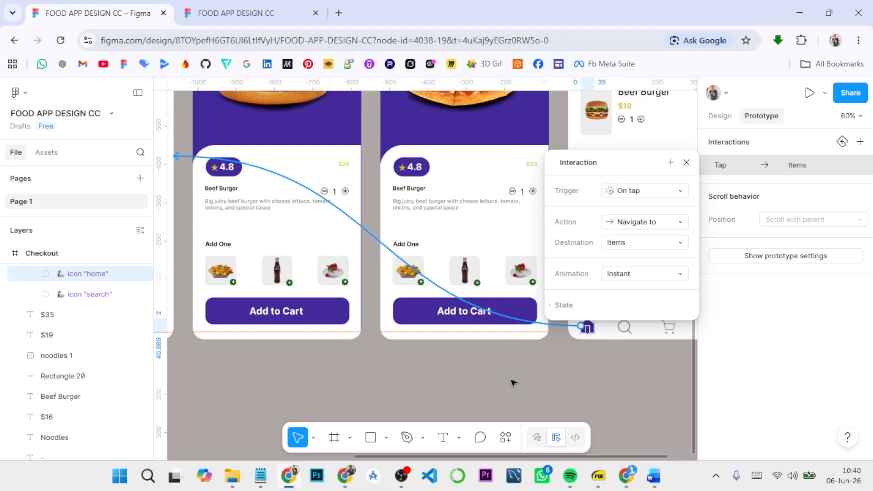
key("shift+1")
Step: Test the Checkout screen's home icon in the prototype preview
left_click(280, 12)
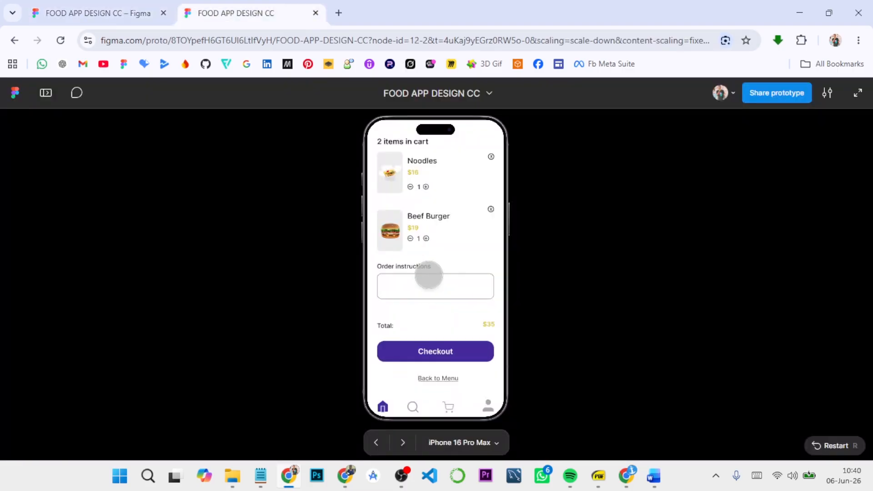
left_click(383, 406)
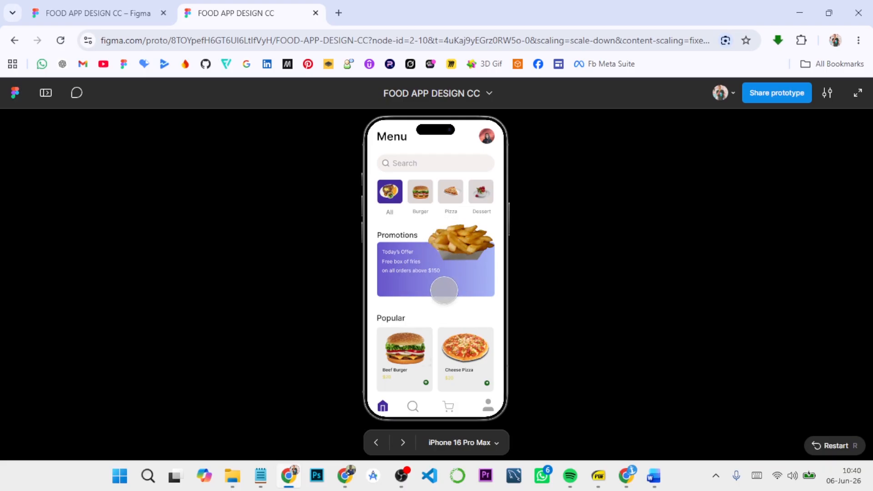
Step: Test the Cheese Pizza path to checkout, returning via Back to Menu and the home icon, and close the interaction settings in the design file
left_click(463, 344)
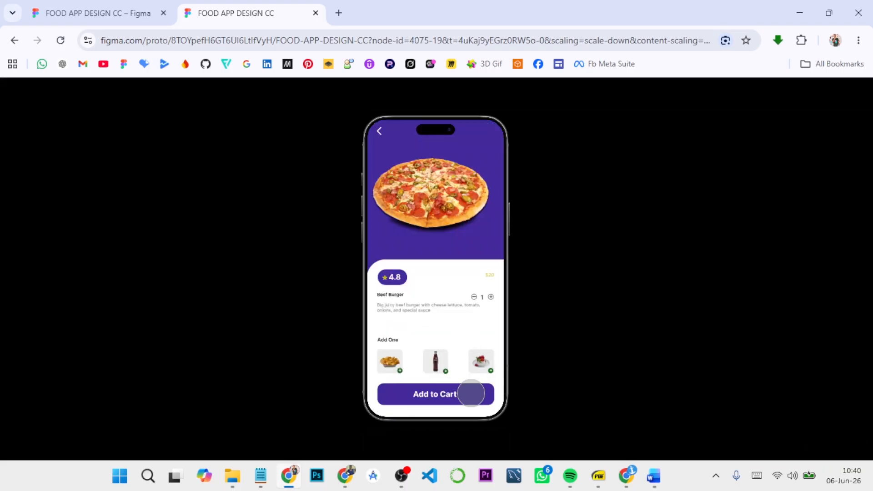
left_click(470, 393)
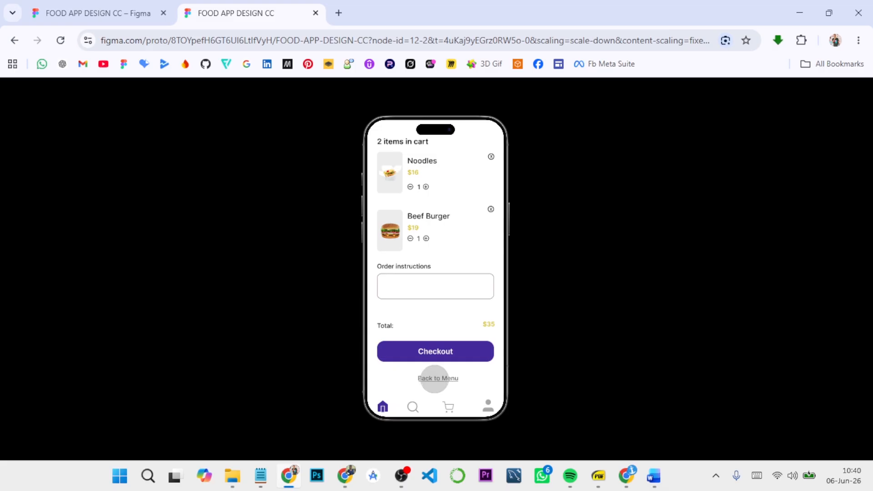
left_click(435, 378)
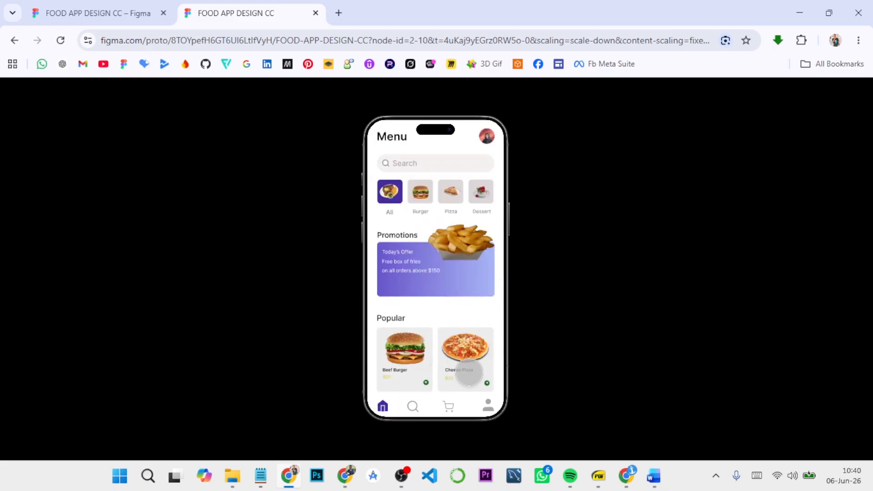
left_click(465, 370)
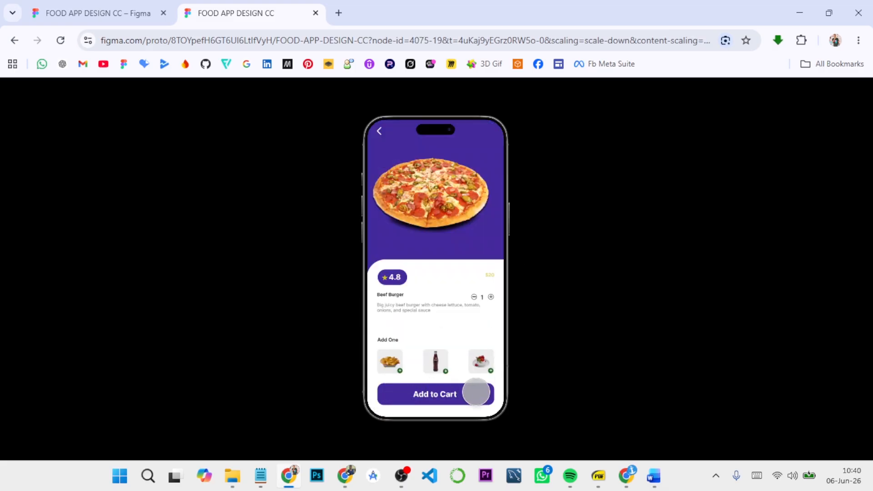
left_click(476, 391)
left_click(381, 406)
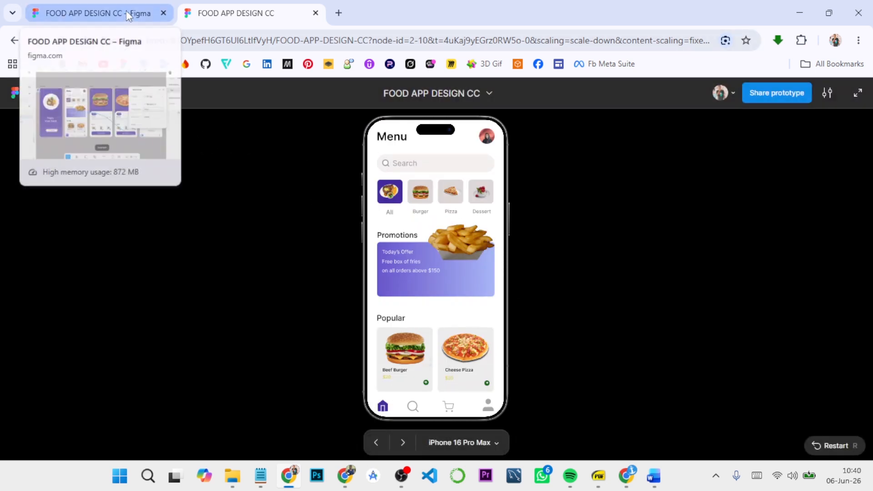
left_click(127, 10)
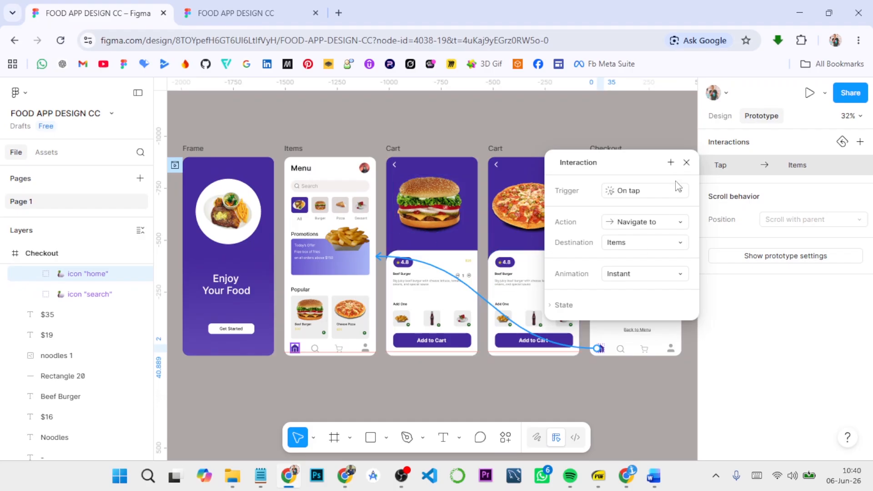
left_click(686, 163)
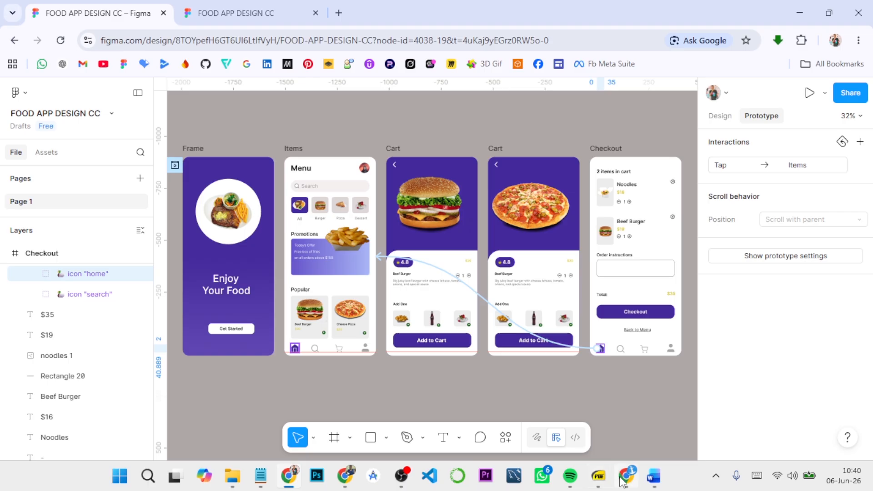
Step: Switch to the Word document "Prototyping and Interaction Design" and review its title and introduction from the beginning
mouse_move(625, 480)
left_click(628, 451)
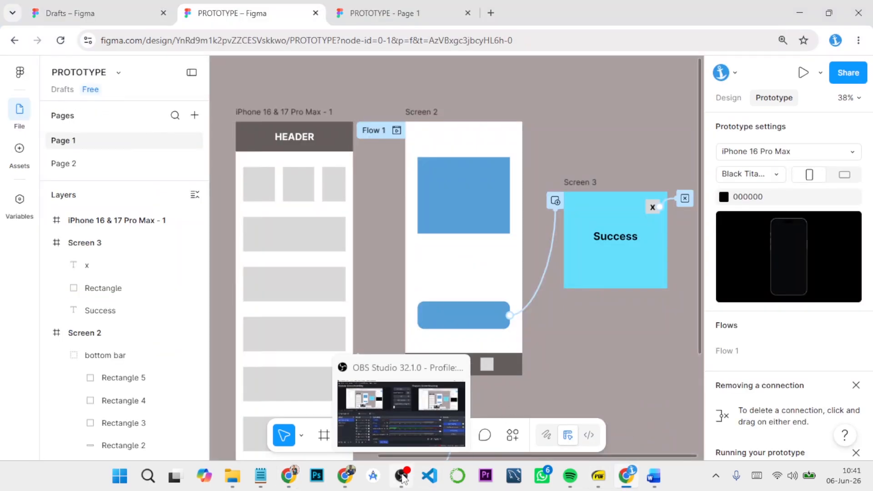
mouse_move(651, 482)
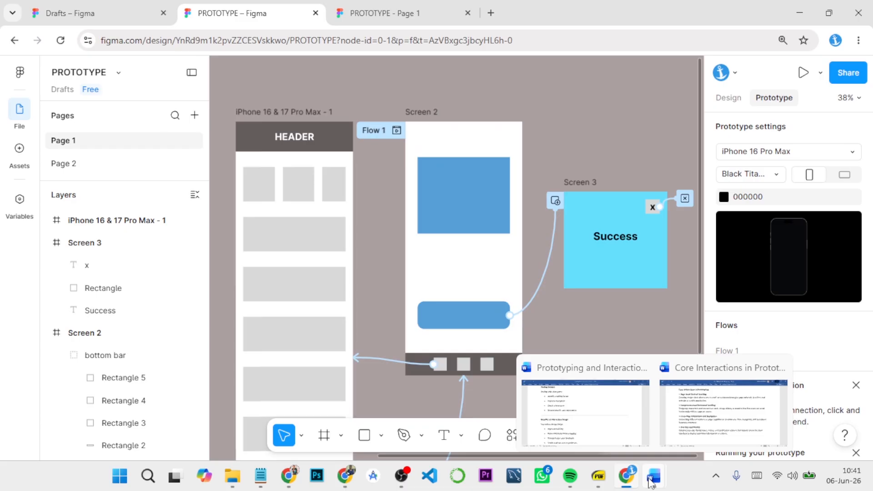
left_click(607, 420)
scroll(561, 302, "up", 12)
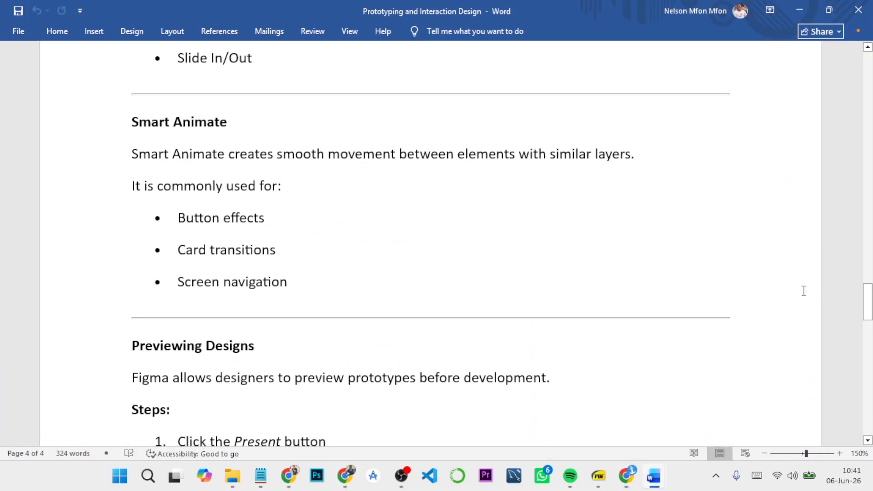
left_click_drag(867, 302, 867, 70)
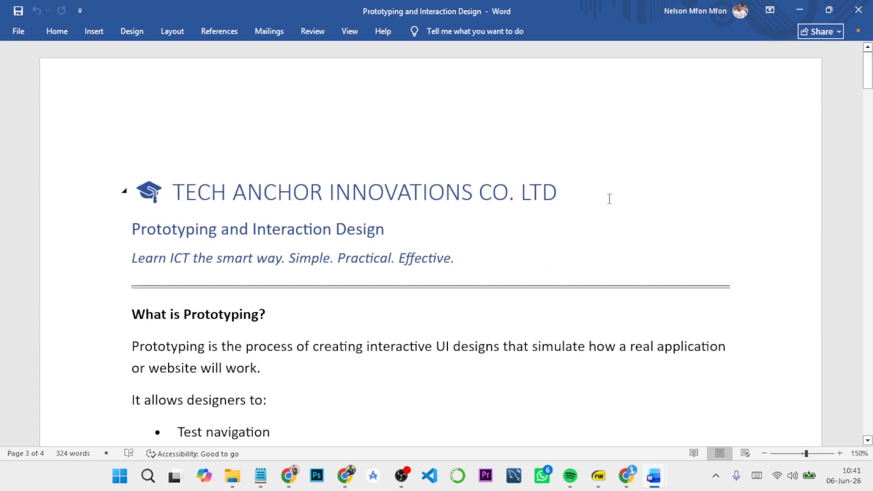
scroll(516, 243, "down", 2)
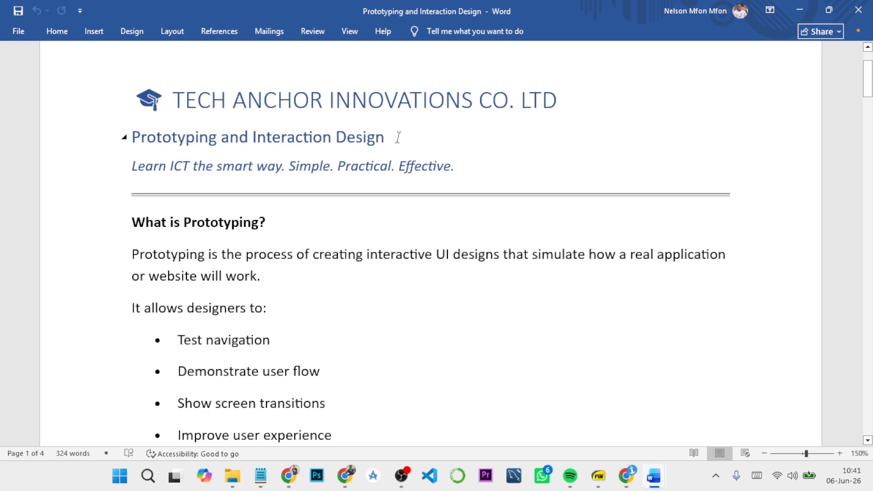
left_click(455, 166)
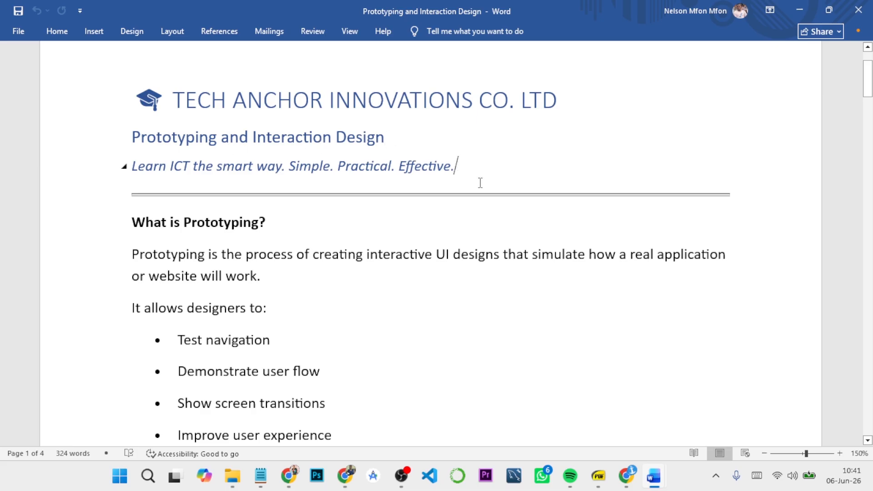